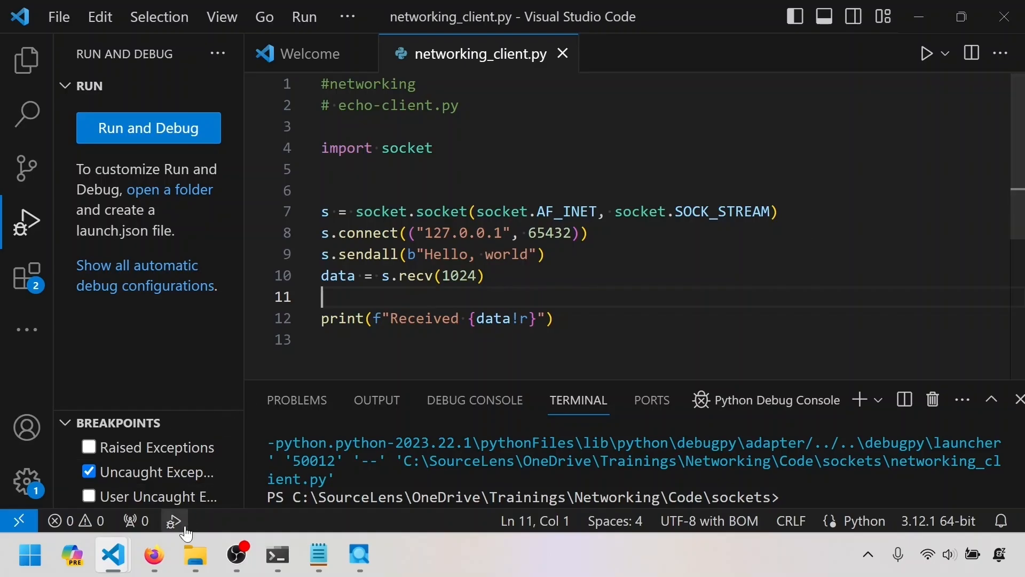
Switch to Firefox and search the web for "process monitor download".
{"action": "mouse_move", "coordinate": [164, 565]}
{"action": "left_click", "coordinate": [211, 451]}
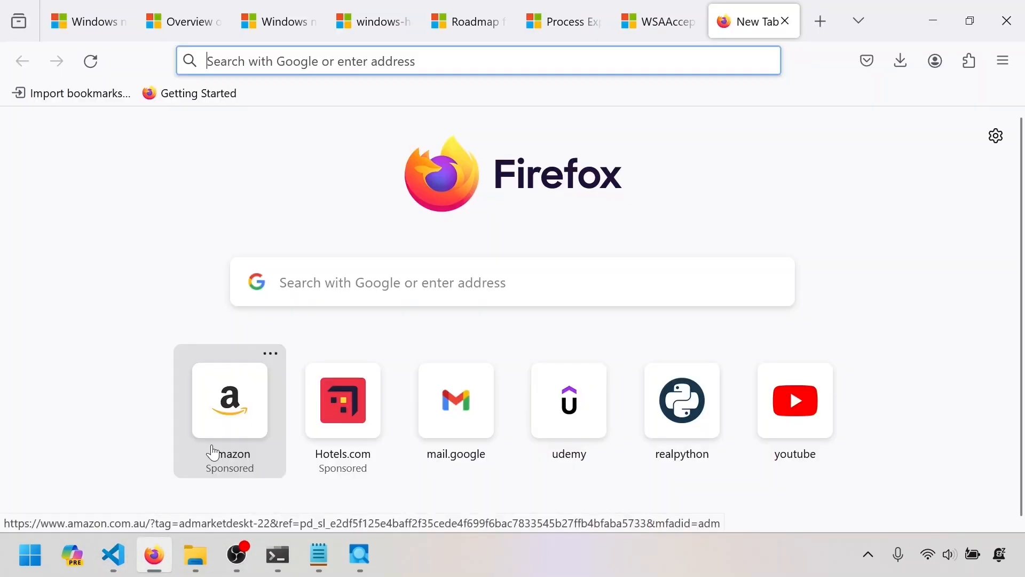
{"action": "left_click", "coordinate": [464, 58]}
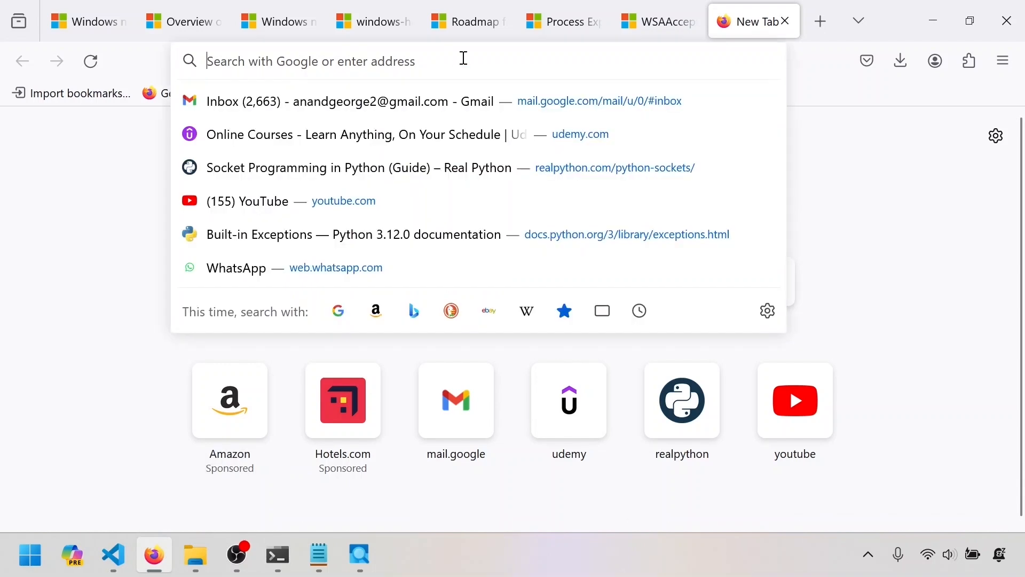
{"action": "type", "text": "process monitor download"}
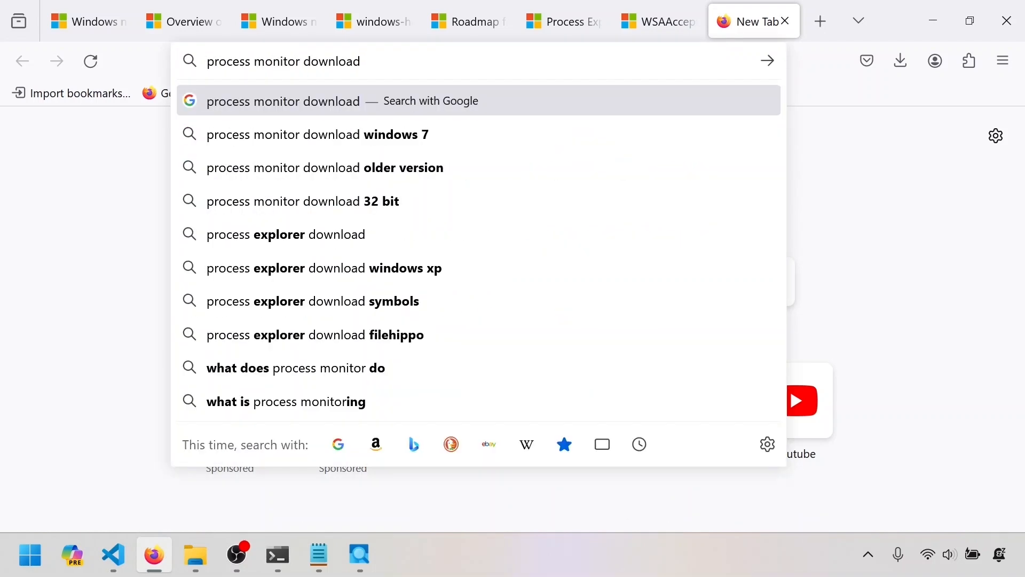
{"action": "key", "text": "Return"}
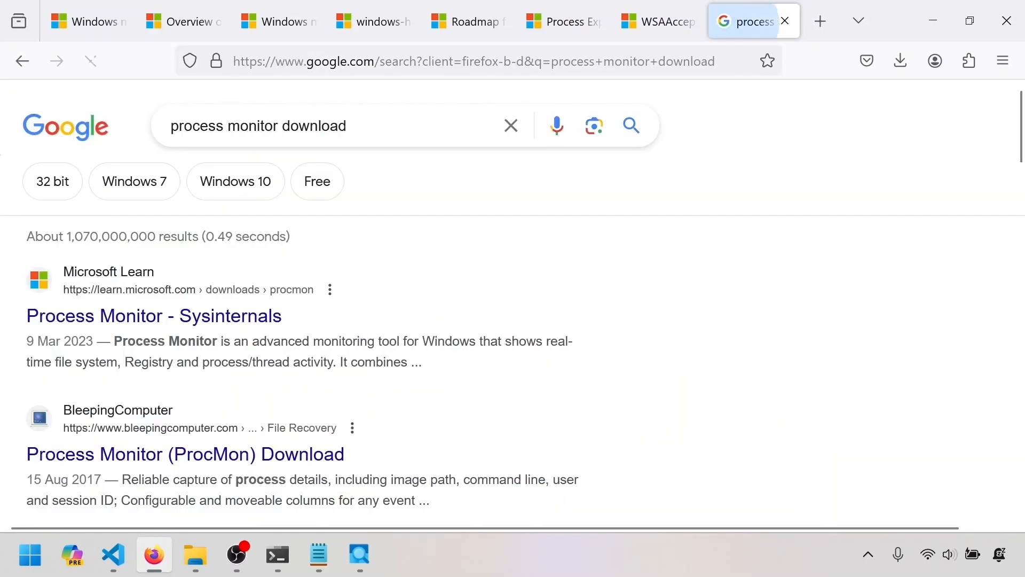
Open the Process Monitor - Sysinternals page on Microsoft Learn and download Process Monitor for Windows.
{"action": "left_click", "coordinate": [198, 316]}
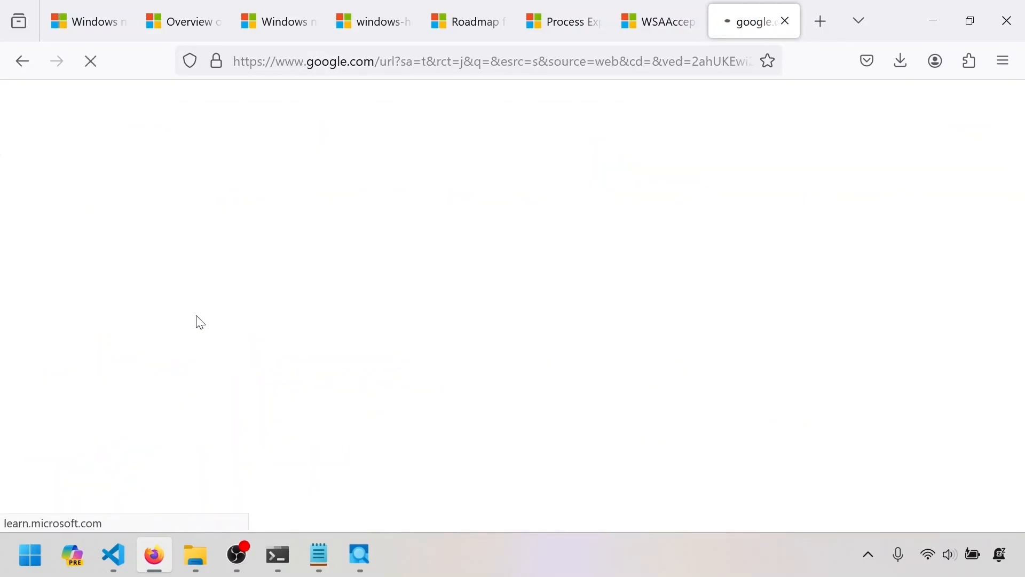
{"action": "scroll", "coordinate": [398, 271], "scroll_direction": "down", "scroll_amount": 5}
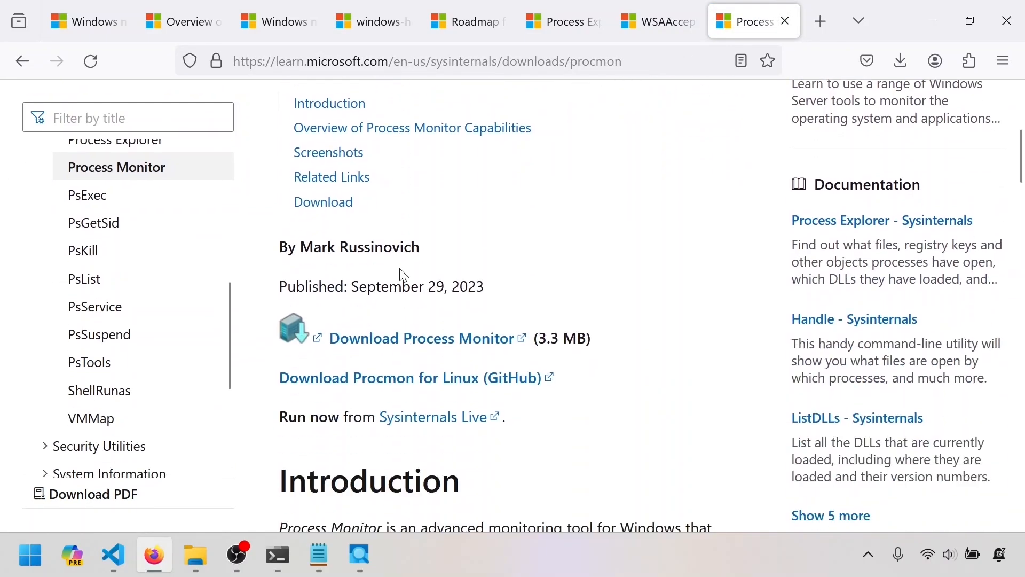
{"action": "left_click", "coordinate": [398, 338]}
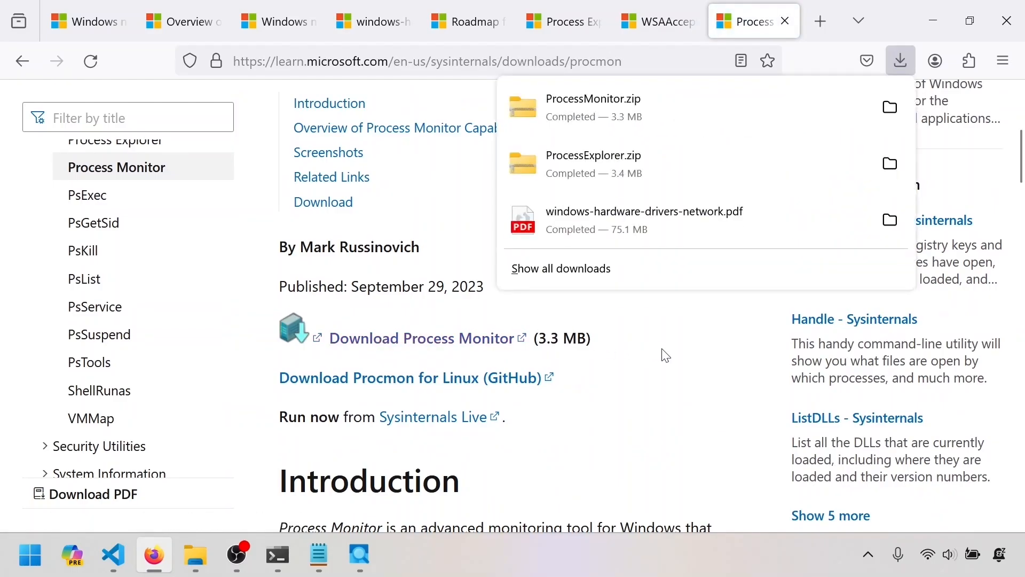
Show the downloaded ProcessMonitor.zip in its folder and extract it to a ProcessMonitor folder.
{"action": "left_click", "coordinate": [894, 115]}
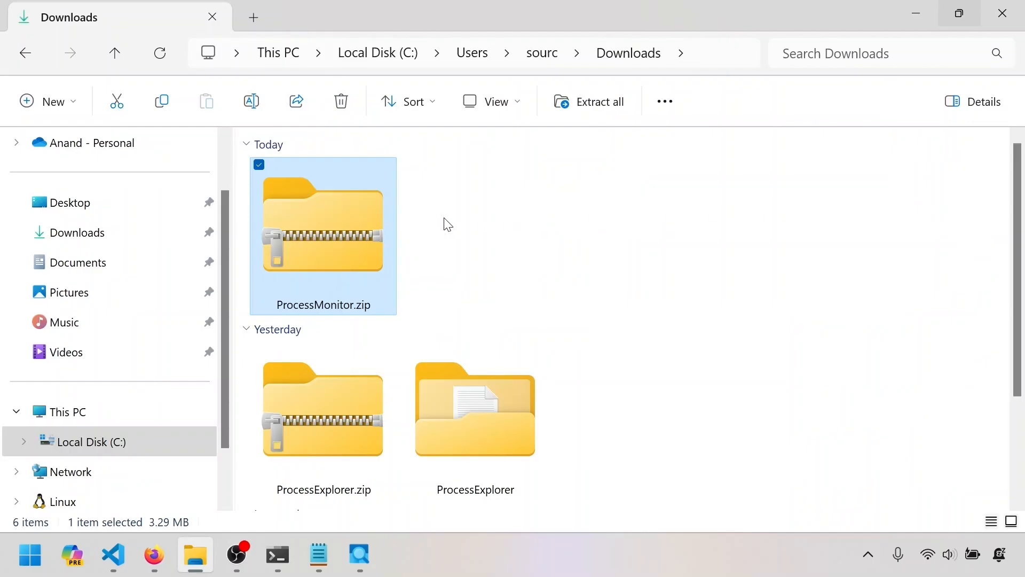
{"action": "right_click", "coordinate": [353, 237]}
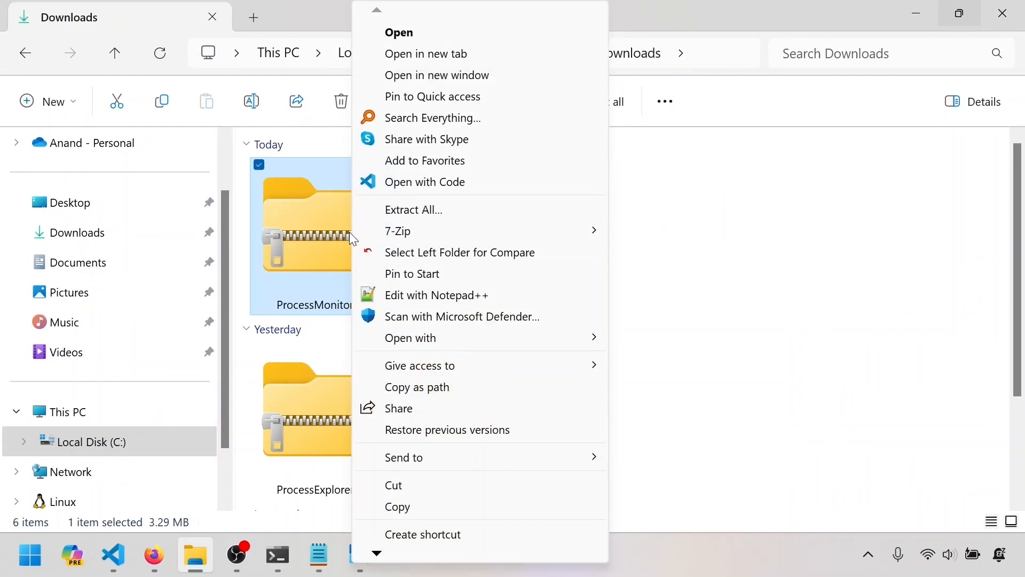
{"action": "double_click", "coordinate": [349, 232]}
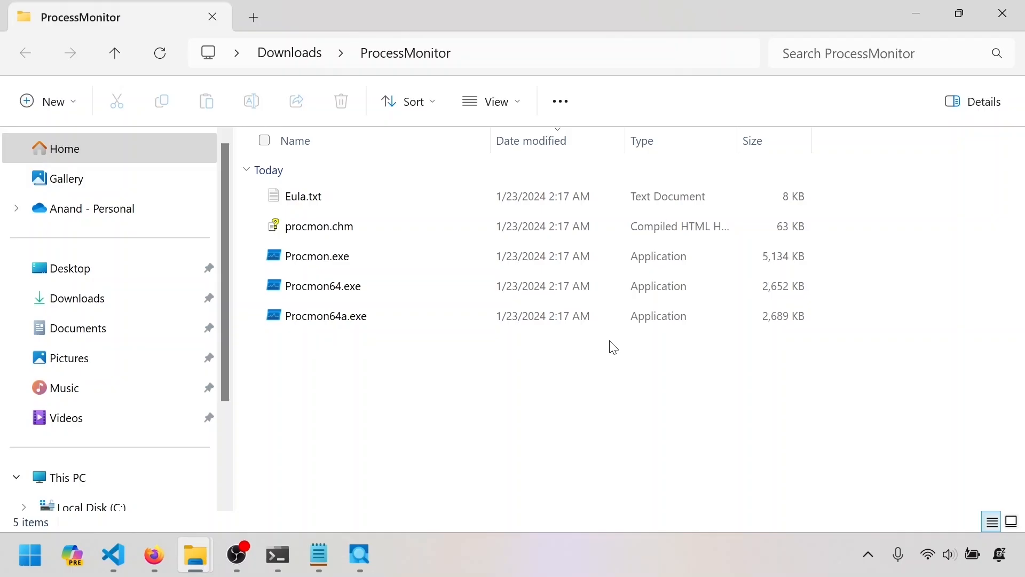
Run Procmon.exe as administrator and start it with the saved event filters reset to their defaults.
{"action": "left_click", "coordinate": [343, 261]}
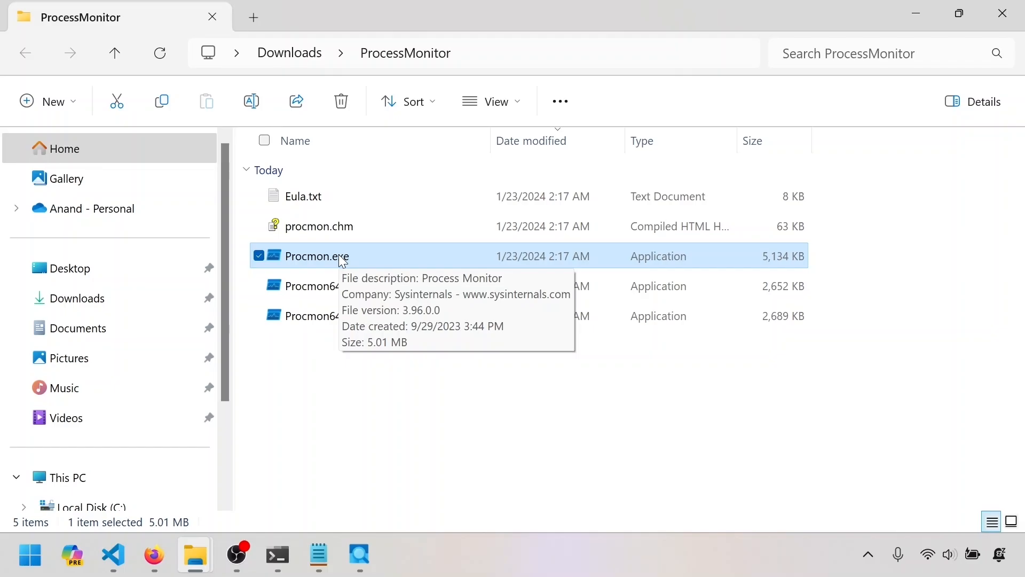
{"action": "right_click", "coordinate": [343, 261]}
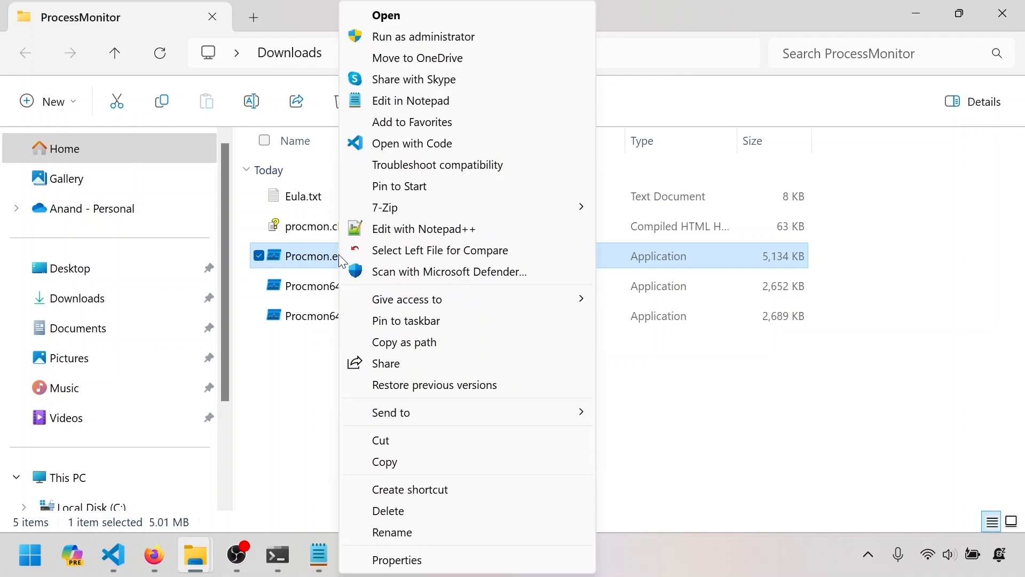
{"action": "left_click", "coordinate": [406, 39]}
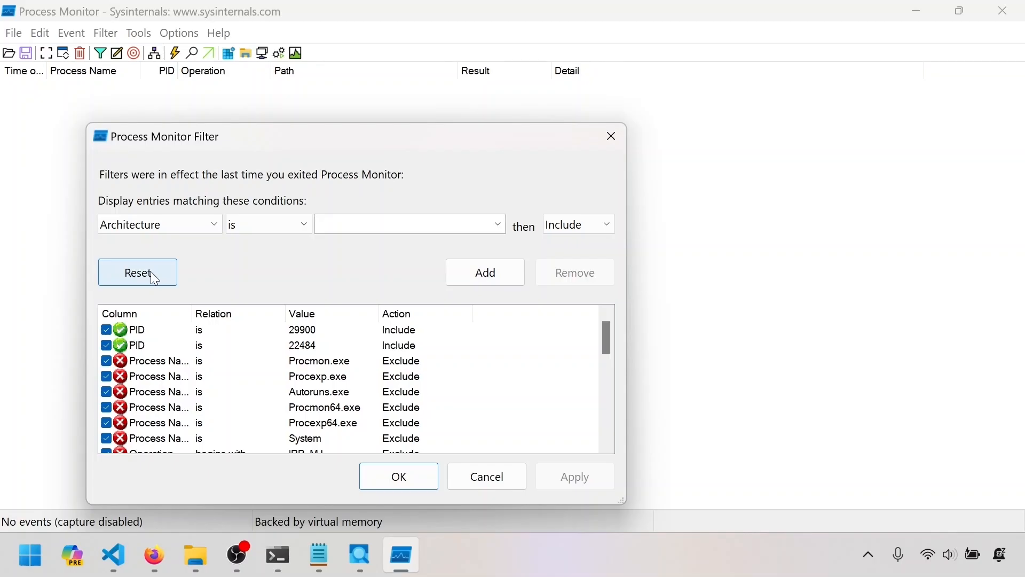
{"action": "left_click", "coordinate": [152, 273]}
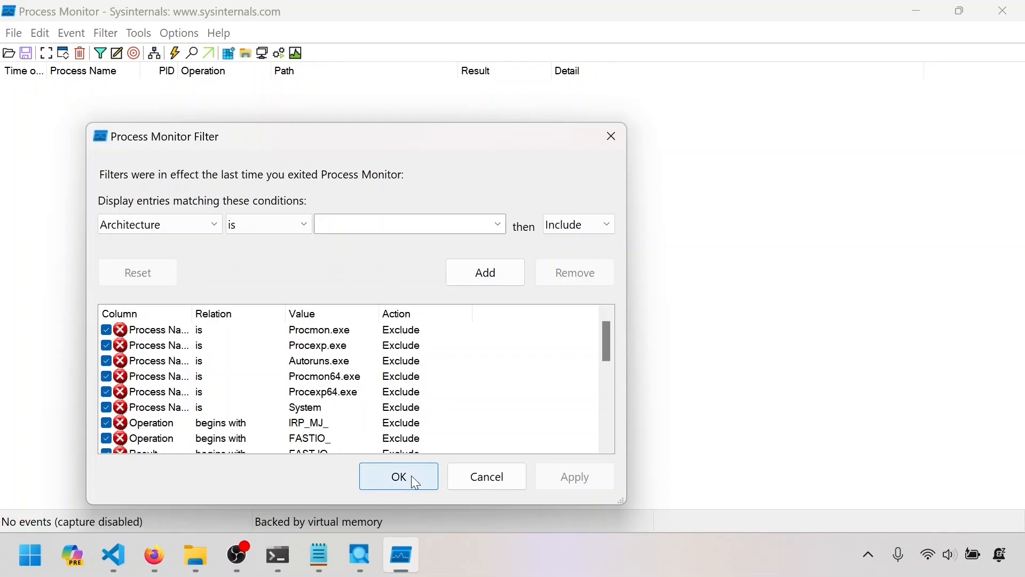
{"action": "left_click", "coordinate": [415, 482]}
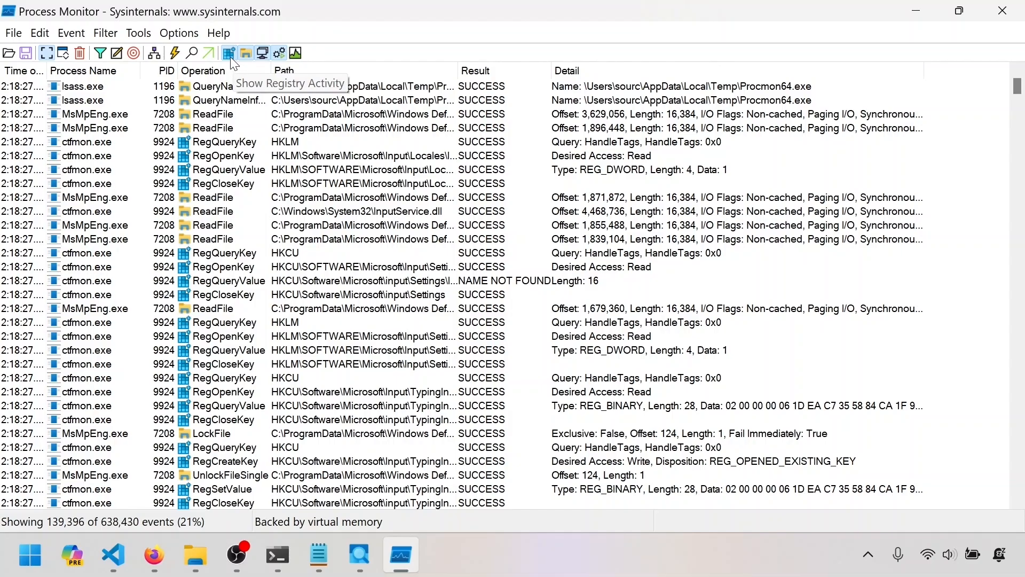
Hide registry, file system, and process and thread activity so only network events are listed.
{"action": "left_click", "coordinate": [230, 57]}
{"action": "left_click", "coordinate": [245, 53]}
{"action": "left_click", "coordinate": [278, 53]}
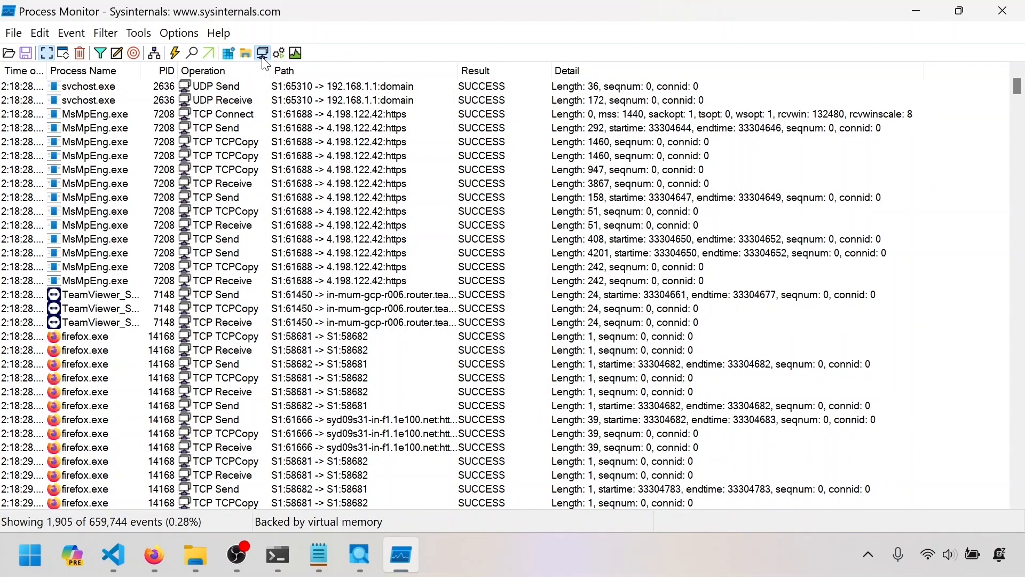
Examine the captured network events, looking at the process names, TCP and UDP operations, and connection paths.
{"action": "scroll", "coordinate": [900, 153], "scroll_direction": "down", "scroll_amount": 20}
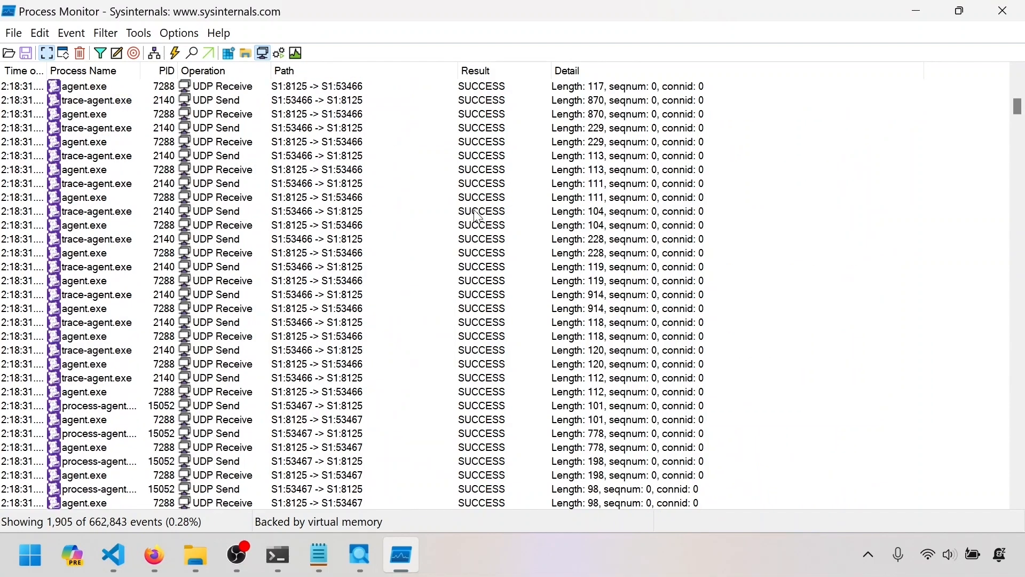
{"action": "scroll", "coordinate": [900, 154], "scroll_direction": "down", "scroll_amount": 20}
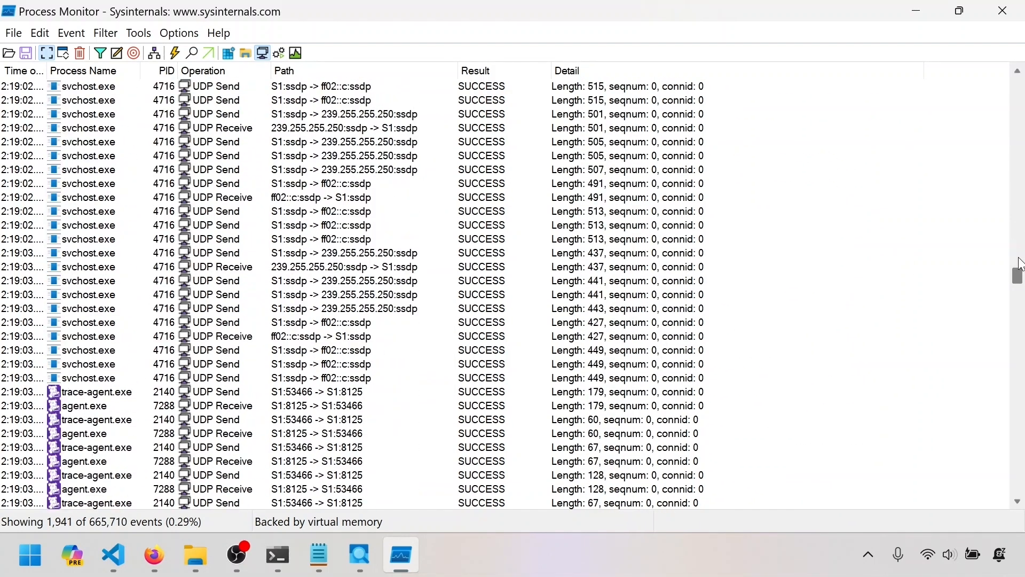
{"action": "scroll", "coordinate": [689, 259], "scroll_direction": "down", "scroll_amount": 10}
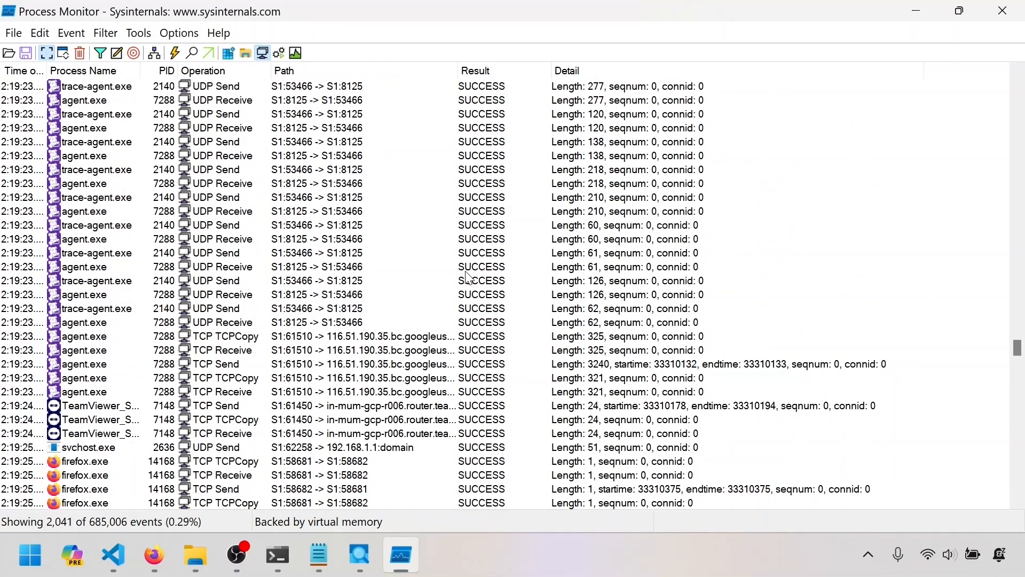
{"action": "left_click", "coordinate": [101, 240]}
{"action": "scroll", "coordinate": [443, 272], "scroll_direction": "down", "scroll_amount": 20}
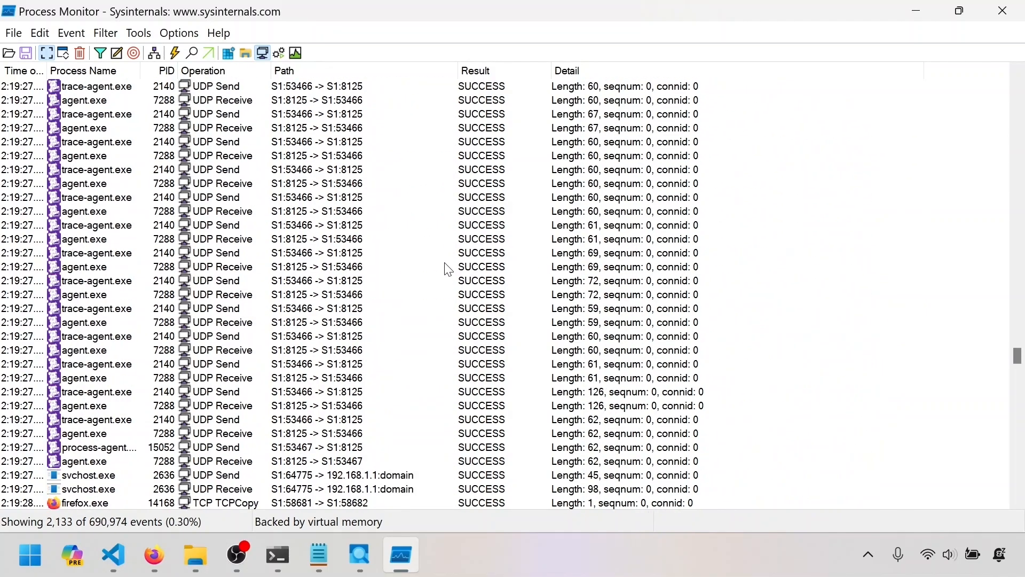
{"action": "scroll", "coordinate": [457, 264], "scroll_direction": "down", "scroll_amount": 20}
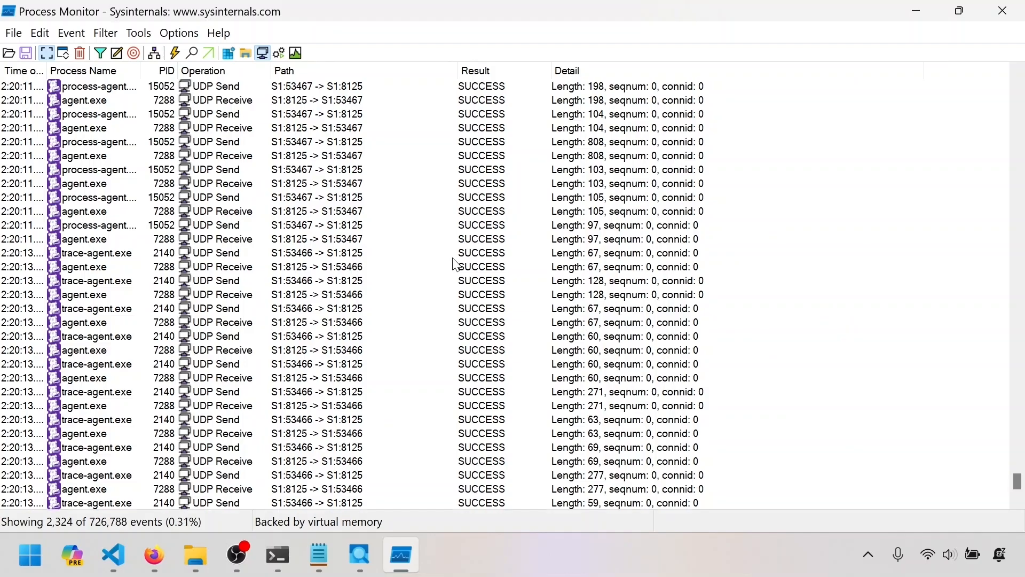
{"action": "scroll", "coordinate": [456, 264], "scroll_direction": "up", "scroll_amount": 20}
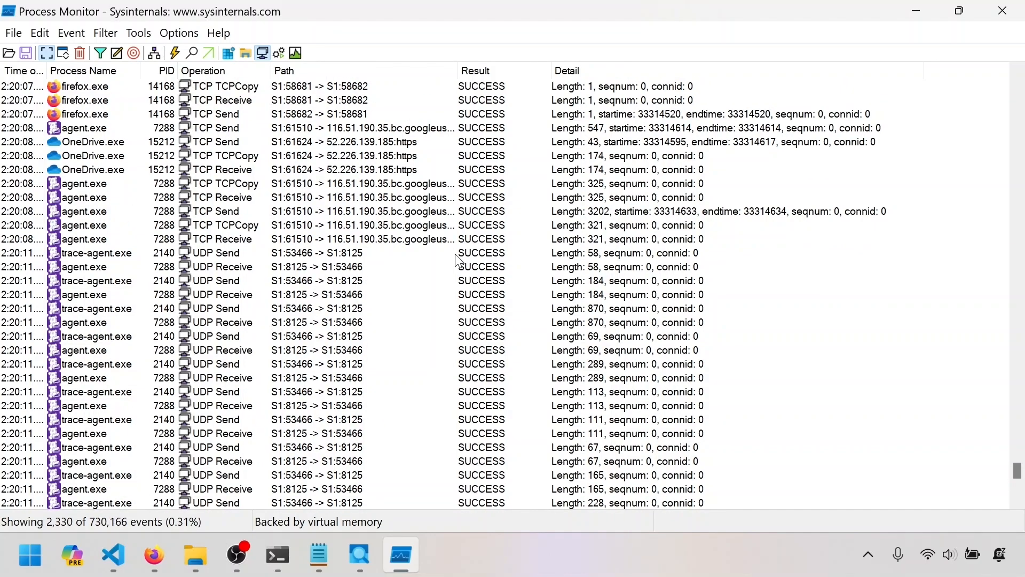
{"action": "scroll", "coordinate": [460, 261], "scroll_direction": "up", "scroll_amount": 20}
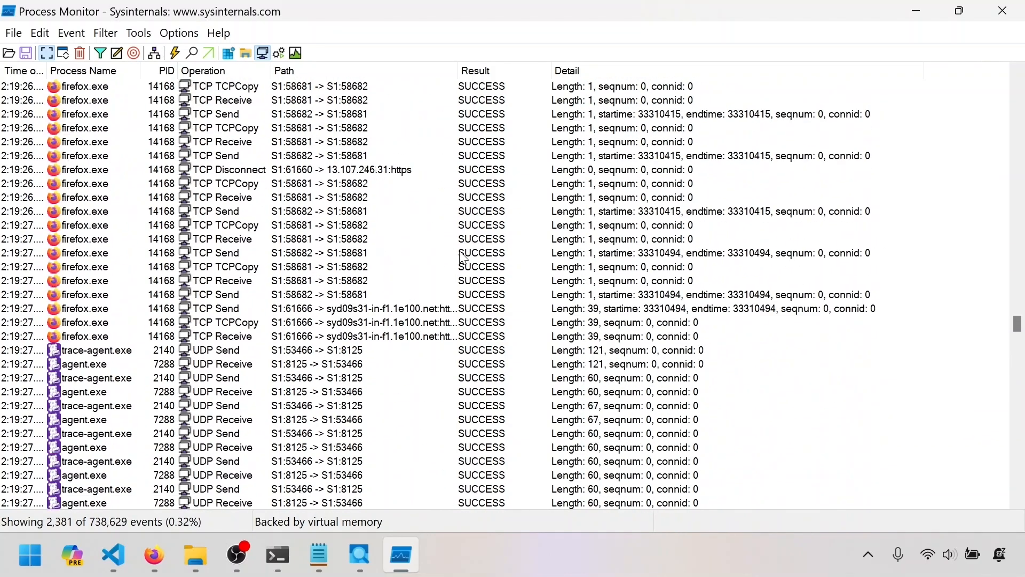
{"action": "scroll", "coordinate": [463, 258], "scroll_direction": "up", "scroll_amount": 15}
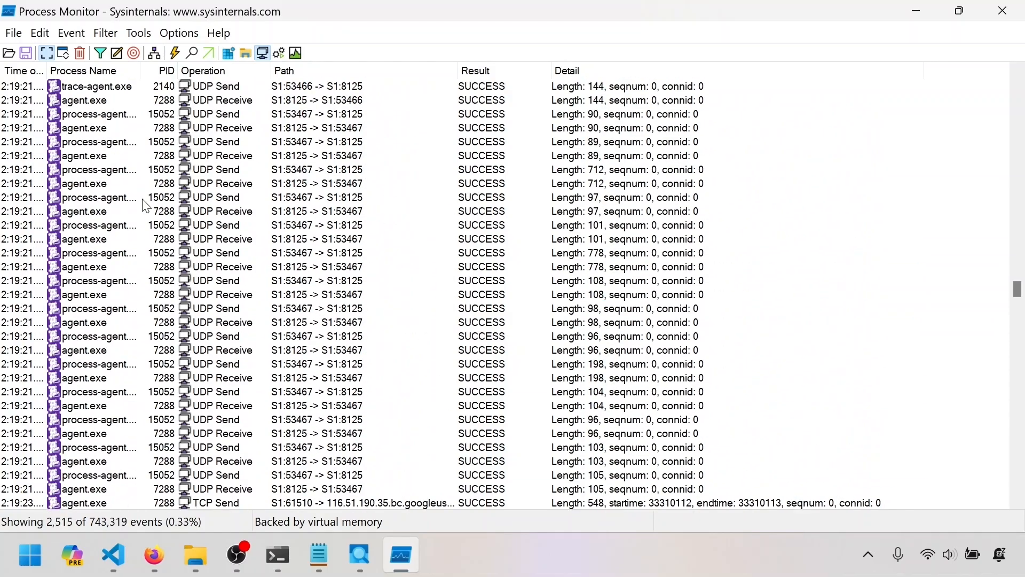
{"action": "left_click", "coordinate": [217, 184]}
{"action": "left_click", "coordinate": [221, 198]}
{"action": "scroll", "coordinate": [261, 211], "scroll_direction": "up", "scroll_amount": 10}
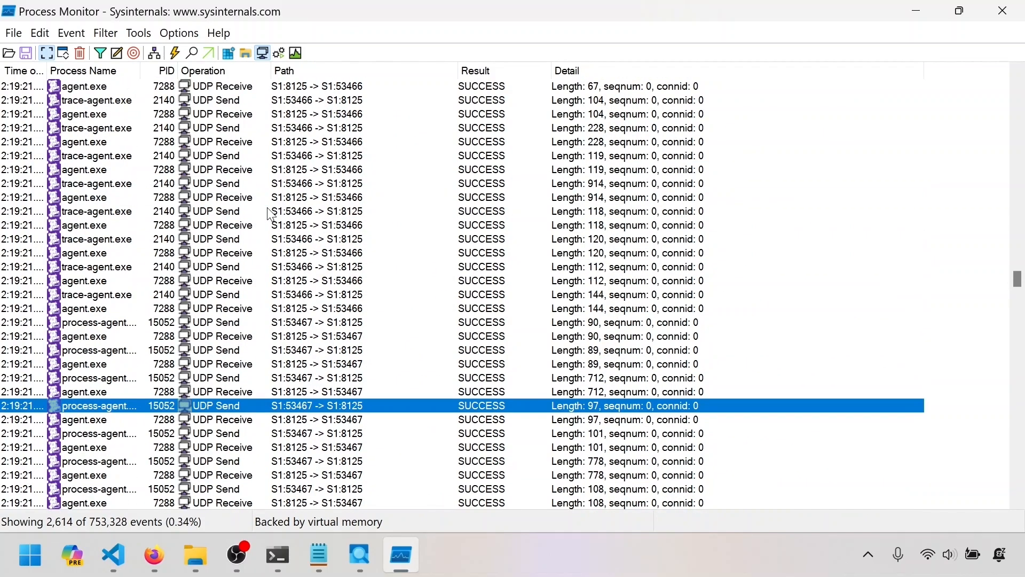
{"action": "scroll", "coordinate": [271, 213], "scroll_direction": "up", "scroll_amount": 12}
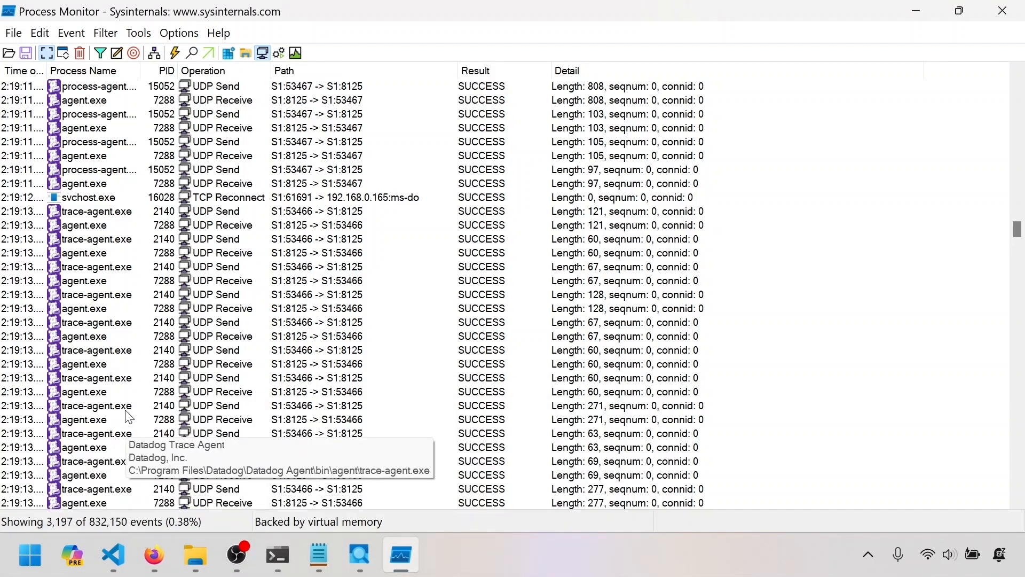
Clear the captured events and run ListenServer.py without debugging in Visual Studio Code.
{"action": "left_click", "coordinate": [80, 54]}
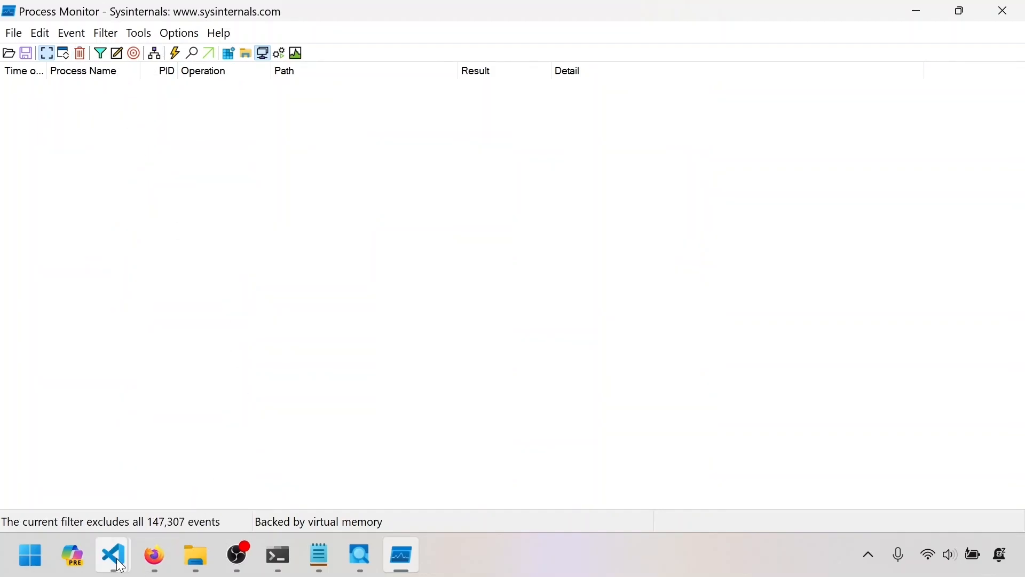
{"action": "mouse_move", "coordinate": [113, 556]}
{"action": "left_click", "coordinate": [136, 475]}
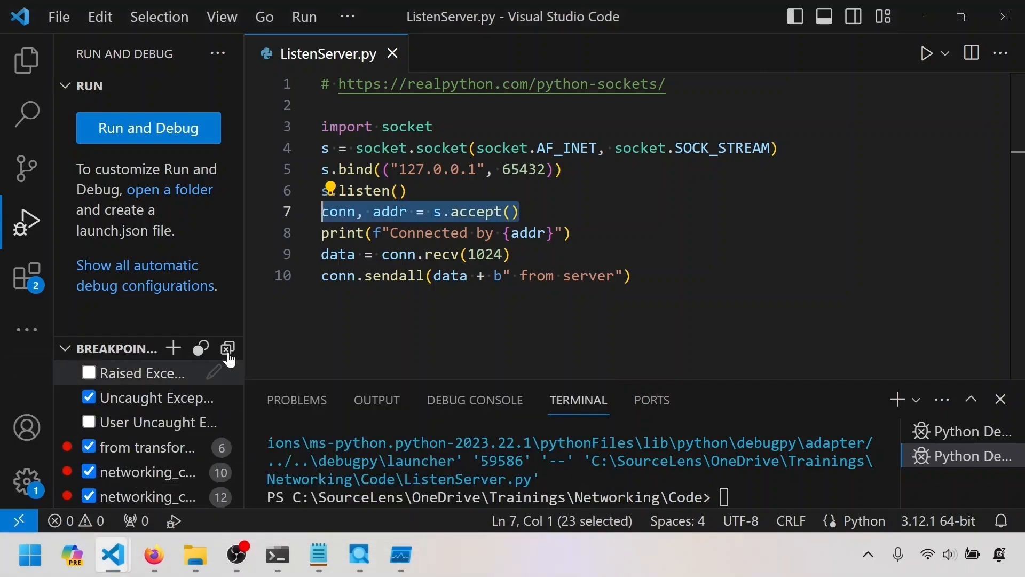
{"action": "left_click", "coordinate": [304, 17]}
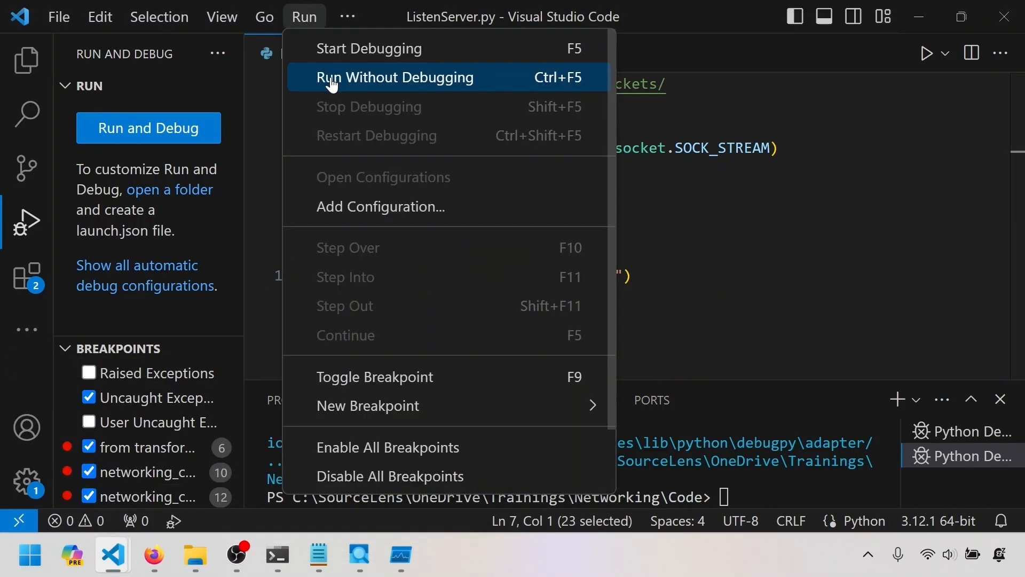
{"action": "left_click", "coordinate": [332, 84]}
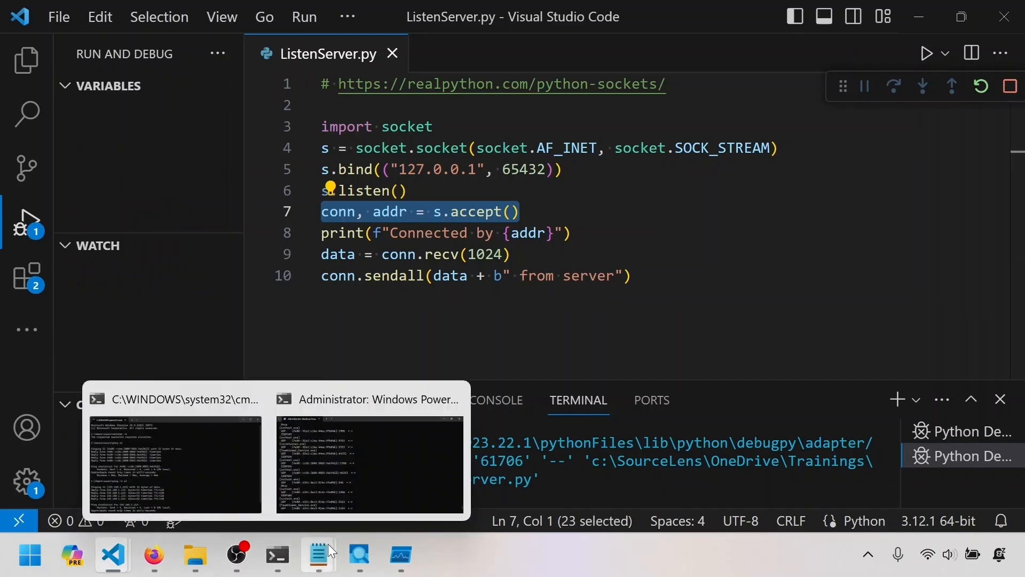
Run networking_client.py from its own Visual Studio Code window and check the reply received in the terminal.
{"action": "mouse_move", "coordinate": [363, 562]}
{"action": "mouse_move", "coordinate": [130, 538]}
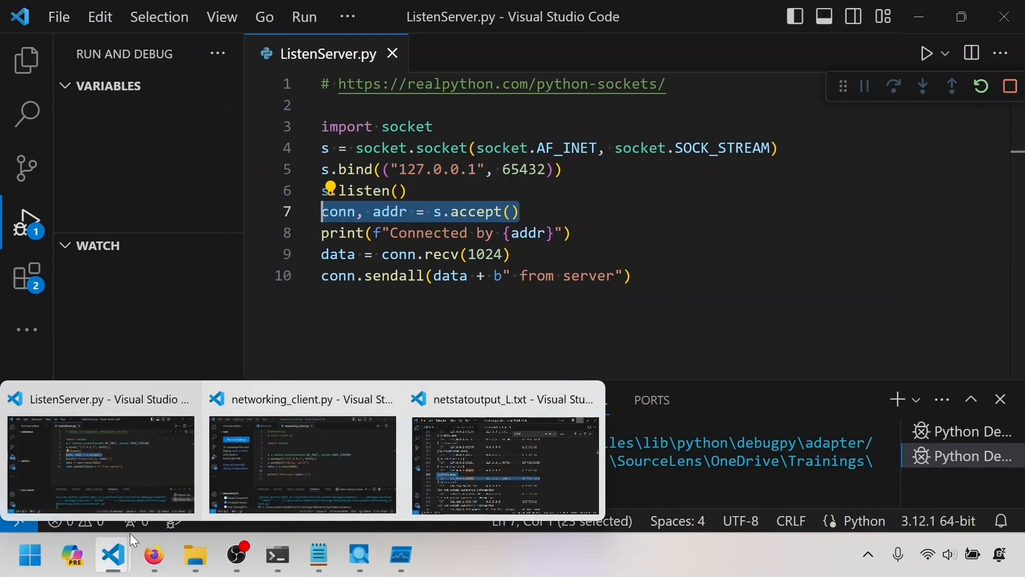
{"action": "left_click", "coordinate": [302, 415]}
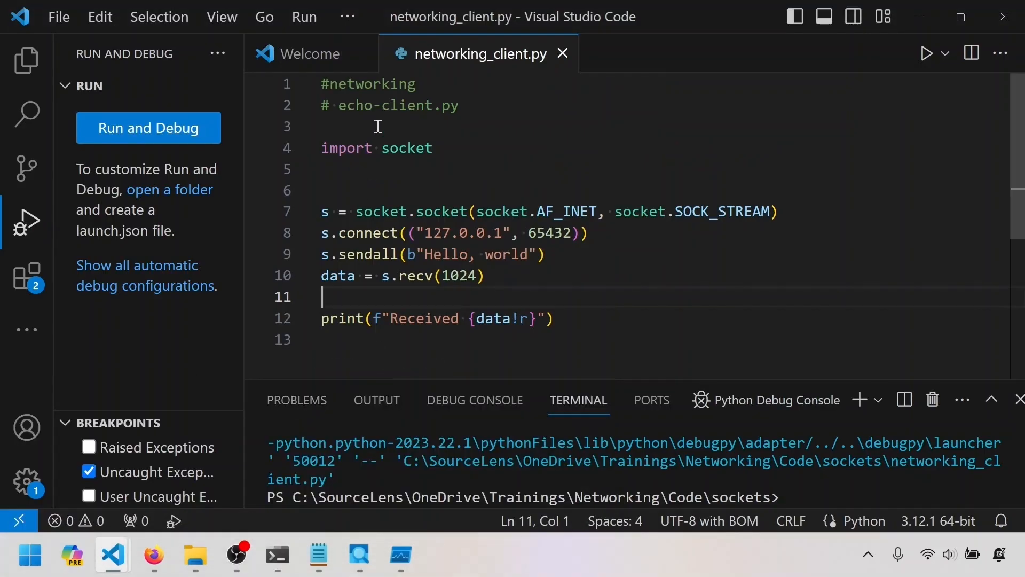
{"action": "key", "text": "F5"}
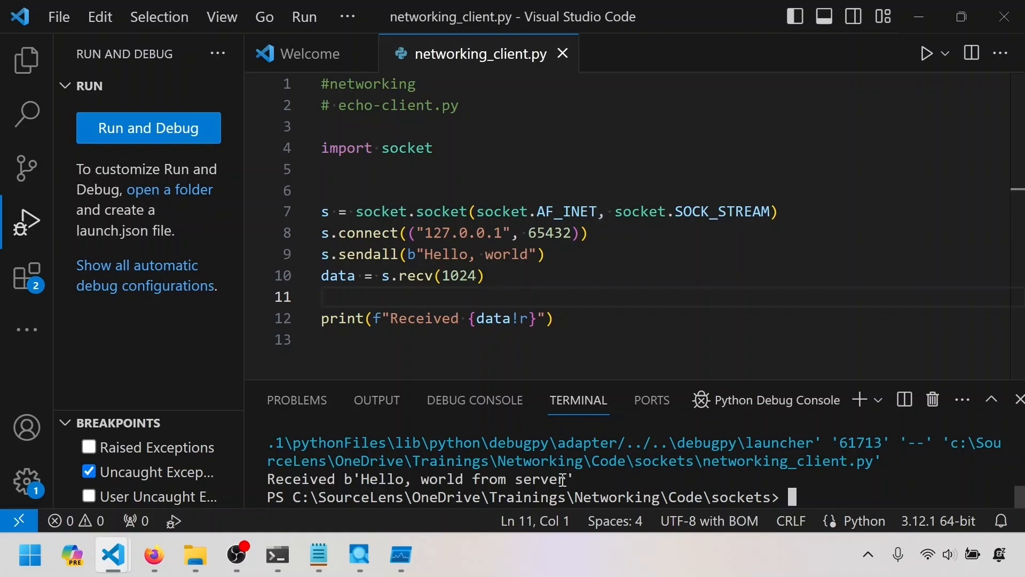
{"action": "left_click_drag", "start_coordinate": [574, 479], "coordinate": [289, 482]}
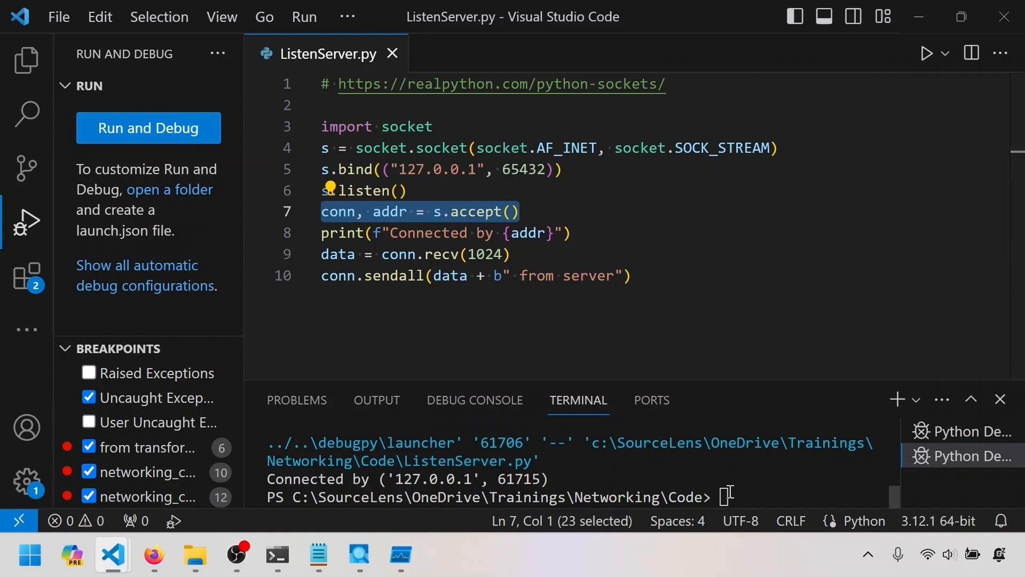
Switch to Process Monitor and look through the captured network events for the python.exe traffic.
{"action": "left_click", "coordinate": [361, 555]}
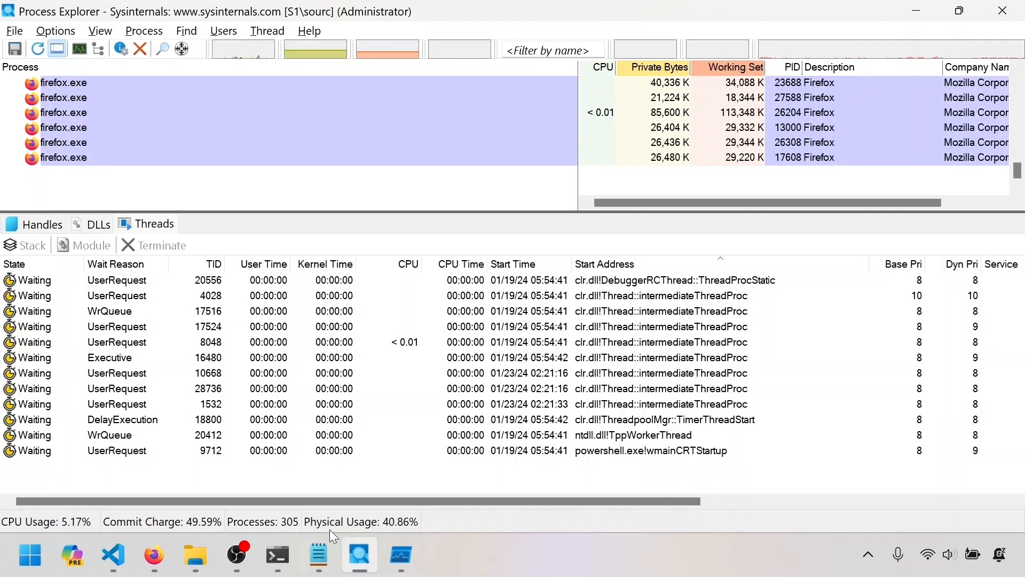
{"action": "left_click", "coordinate": [401, 555]}
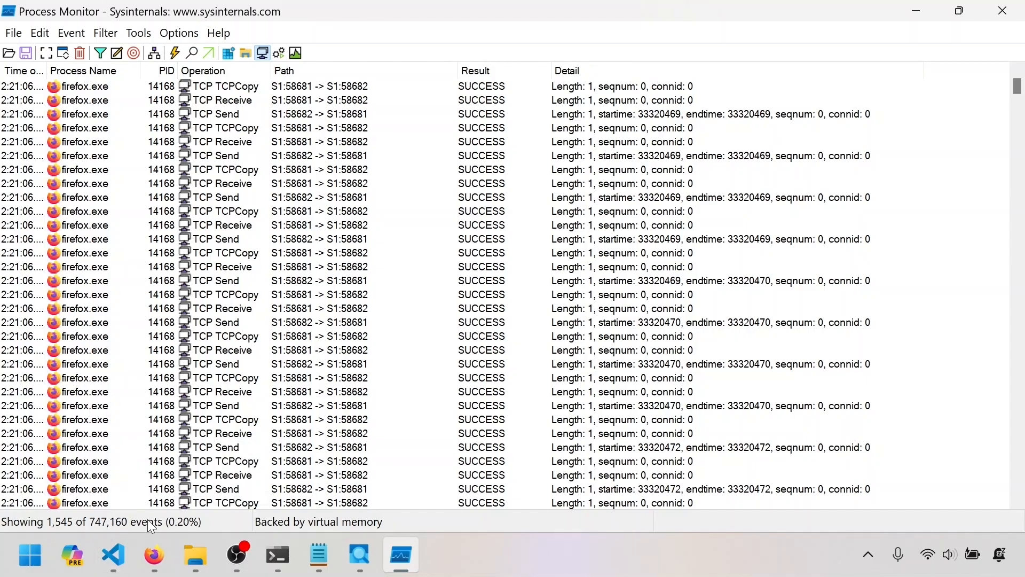
{"action": "scroll", "coordinate": [372, 322], "scroll_direction": "down", "scroll_amount": 20}
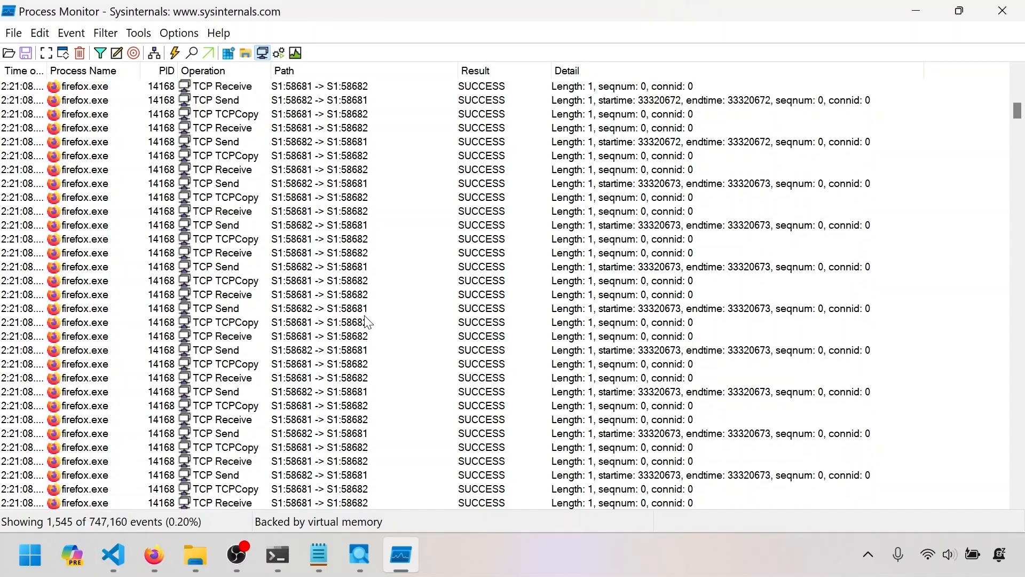
{"action": "scroll", "coordinate": [372, 322], "scroll_direction": "down", "scroll_amount": 20}
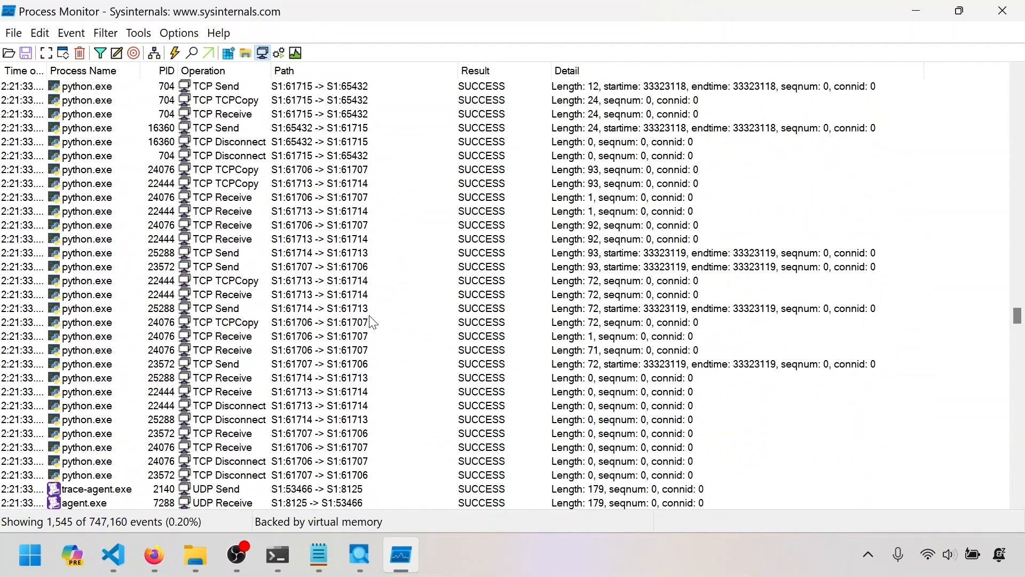
{"action": "scroll", "coordinate": [372, 322], "scroll_direction": "down", "scroll_amount": 20}
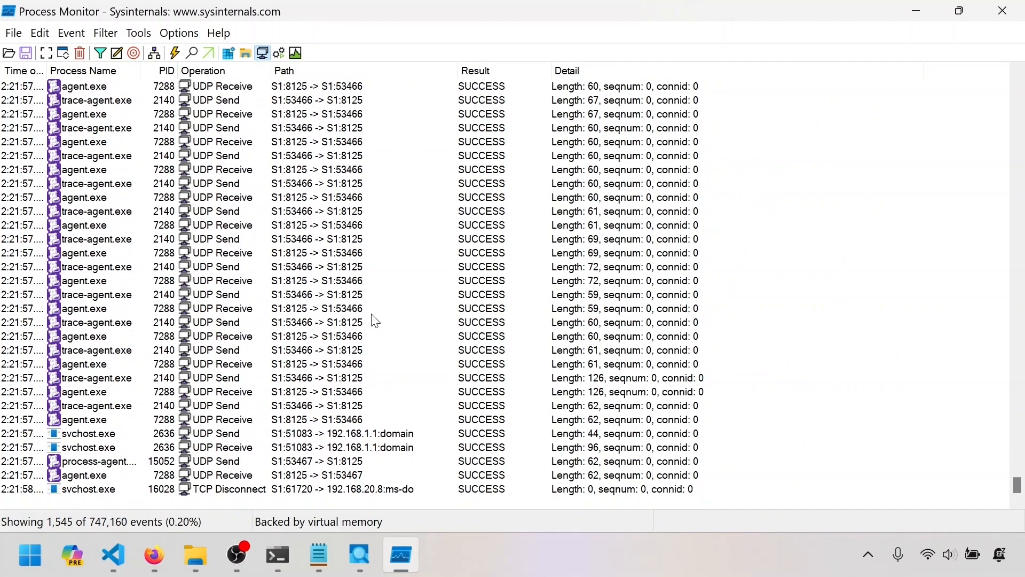
{"action": "scroll", "coordinate": [382, 302], "scroll_direction": "up", "scroll_amount": 20}
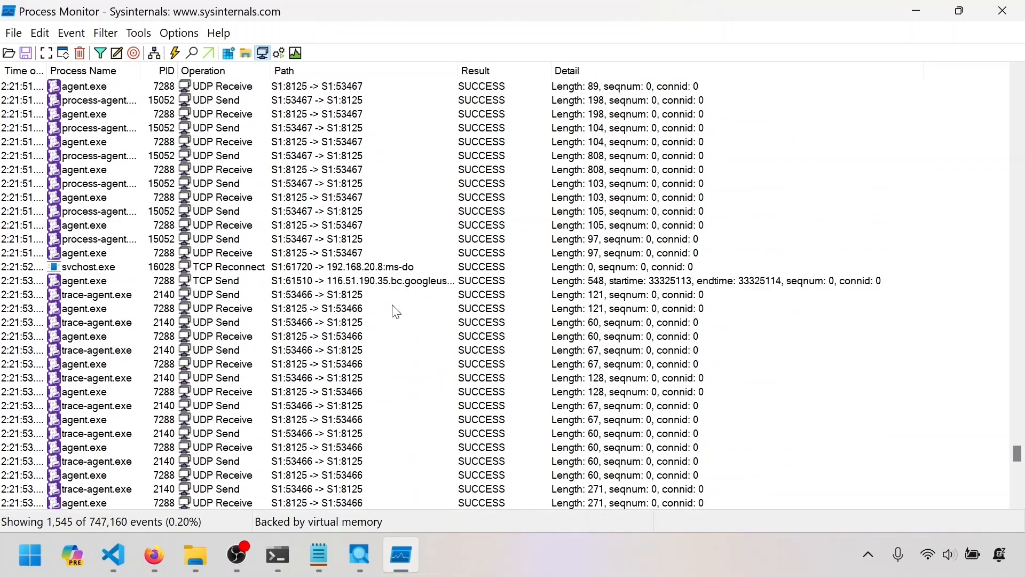
{"action": "scroll", "coordinate": [401, 310], "scroll_direction": "up", "scroll_amount": 10}
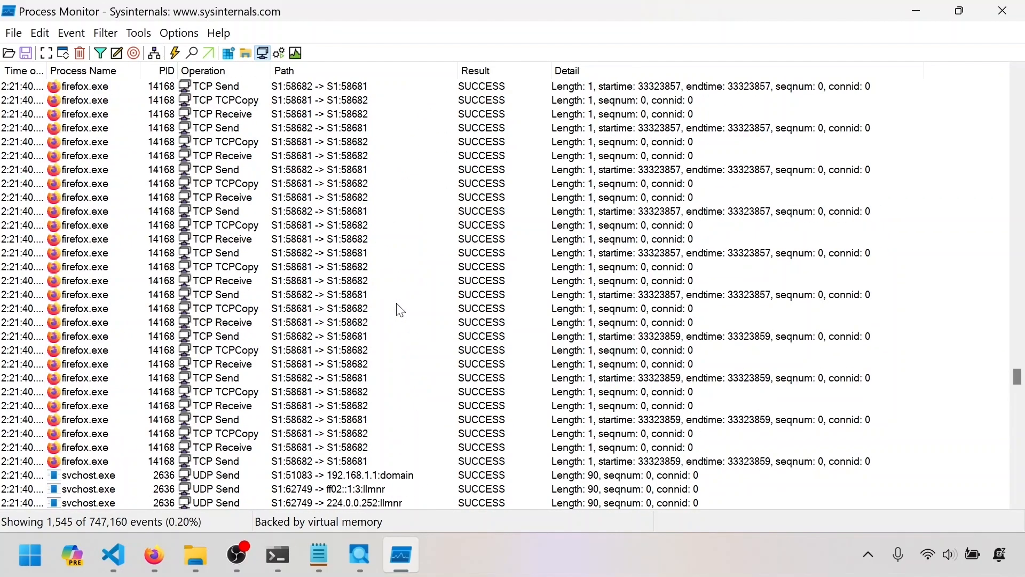
{"action": "scroll", "coordinate": [401, 309], "scroll_direction": "up", "scroll_amount": 5}
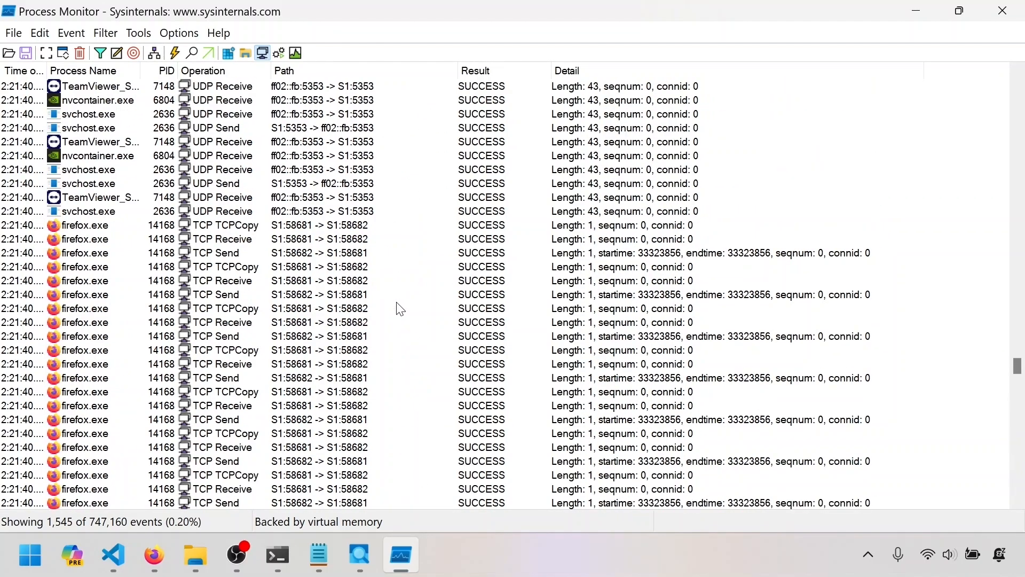
{"action": "scroll", "coordinate": [401, 309], "scroll_direction": "up", "scroll_amount": 10}
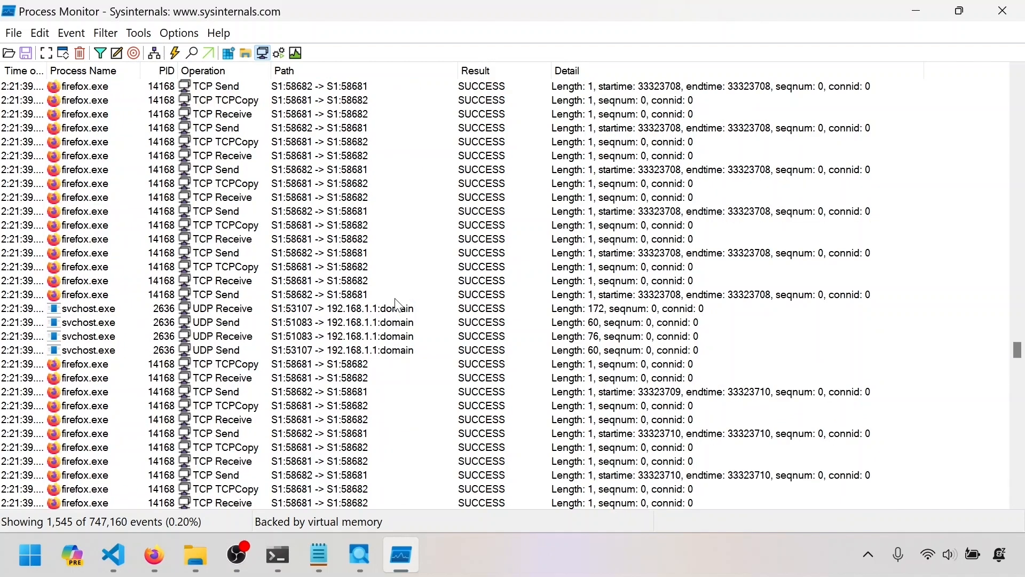
{"action": "scroll", "coordinate": [399, 306], "scroll_direction": "up", "scroll_amount": 10}
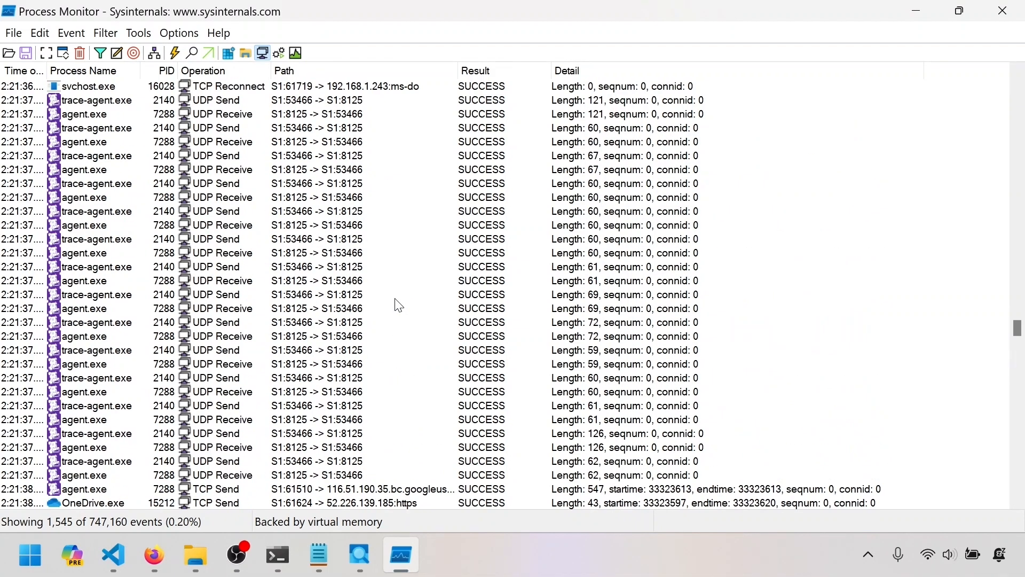
Open the process tree in a maximized window, widen its Process column, and find the python.exe processes under Visual Studio Code.
{"action": "left_click", "coordinate": [156, 54]}
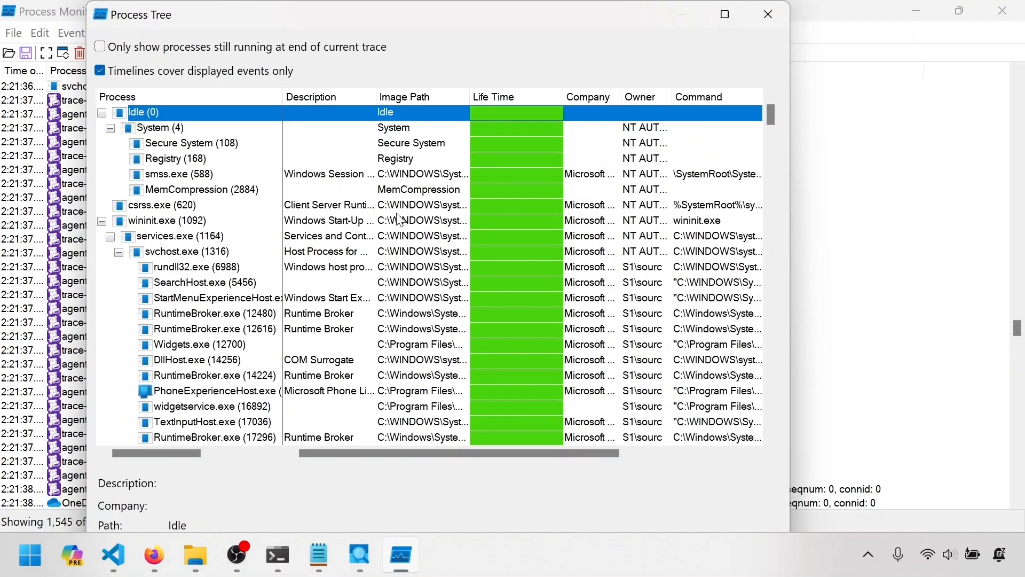
{"action": "left_click", "coordinate": [724, 14]}
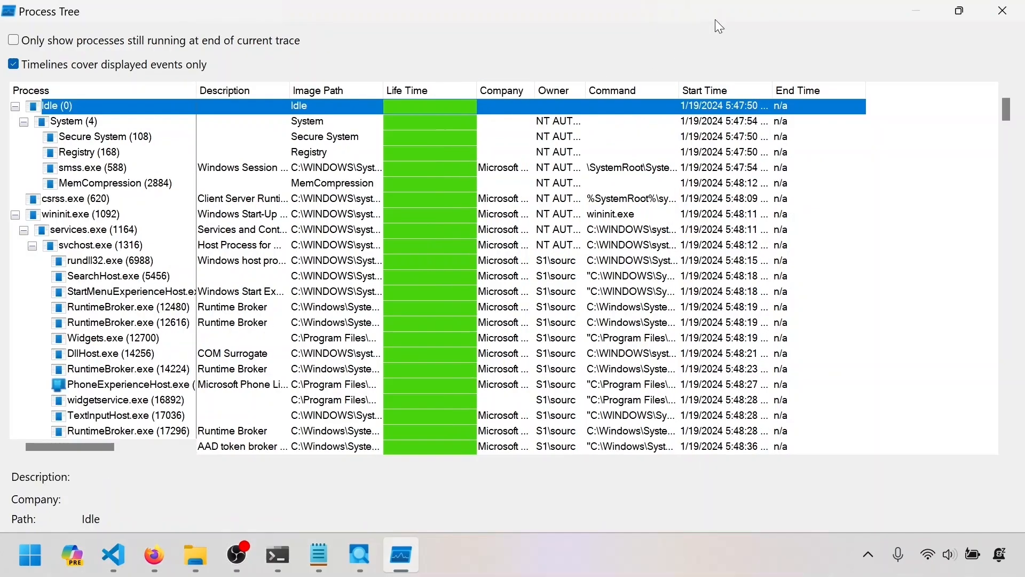
{"action": "left_click", "coordinate": [165, 262]}
{"action": "scroll", "coordinate": [167, 272], "scroll_direction": "down", "scroll_amount": 4}
{"action": "scroll", "coordinate": [166, 272], "scroll_direction": "down", "scroll_amount": 20}
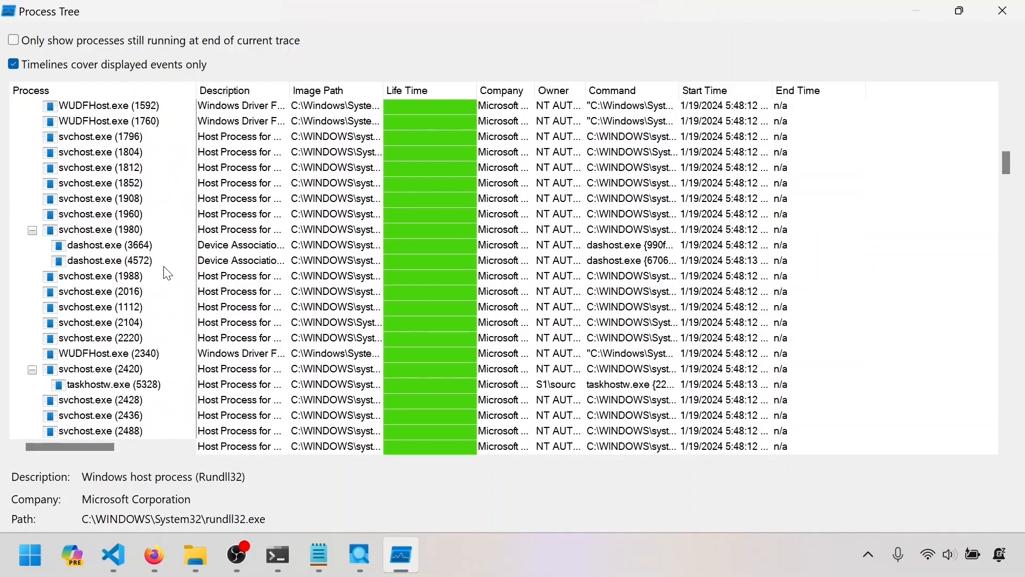
{"action": "scroll", "coordinate": [167, 274], "scroll_direction": "down", "scroll_amount": 20}
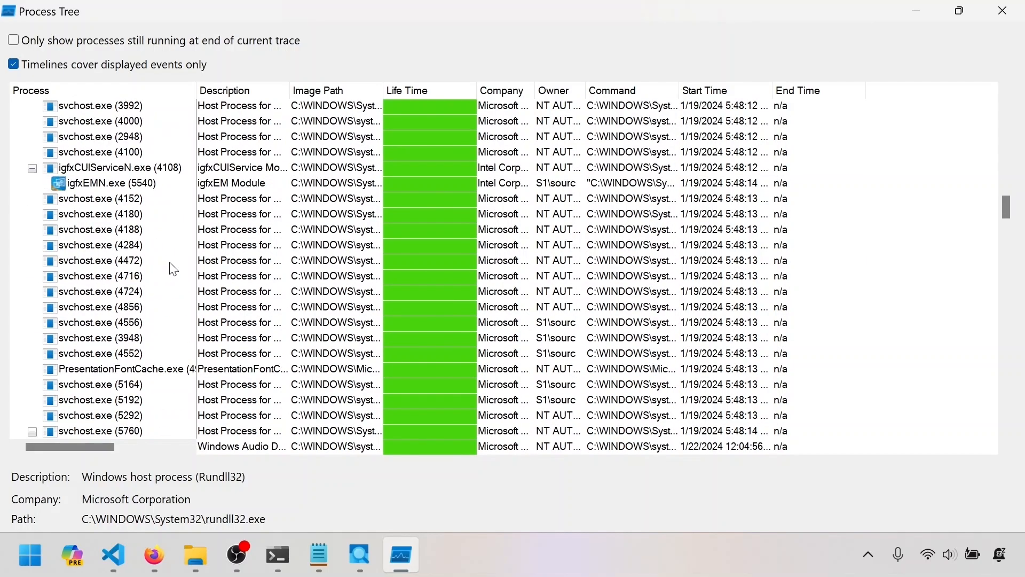
{"action": "left_click", "coordinate": [187, 216]}
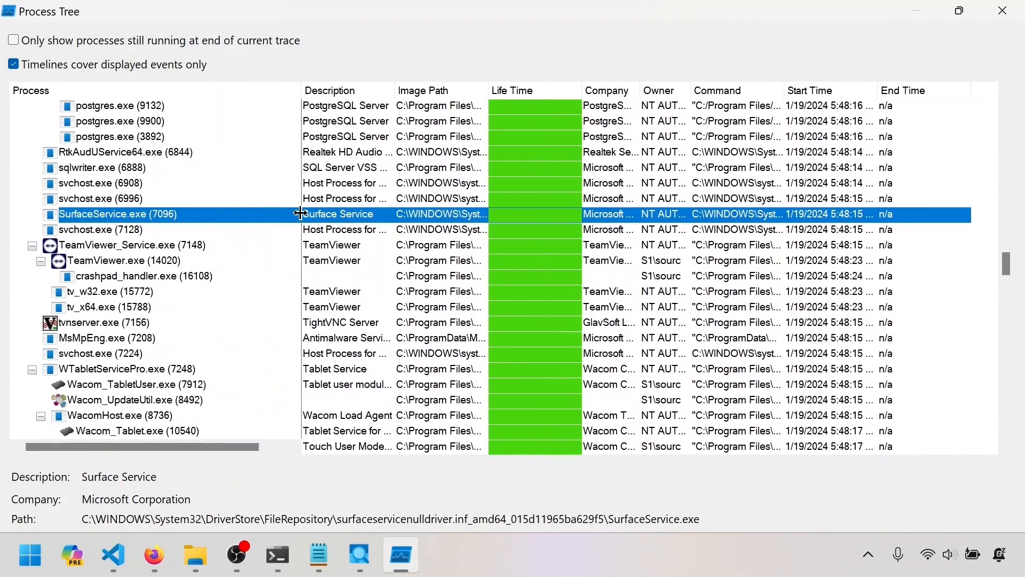
{"action": "scroll", "coordinate": [223, 257], "scroll_direction": "down", "scroll_amount": 20}
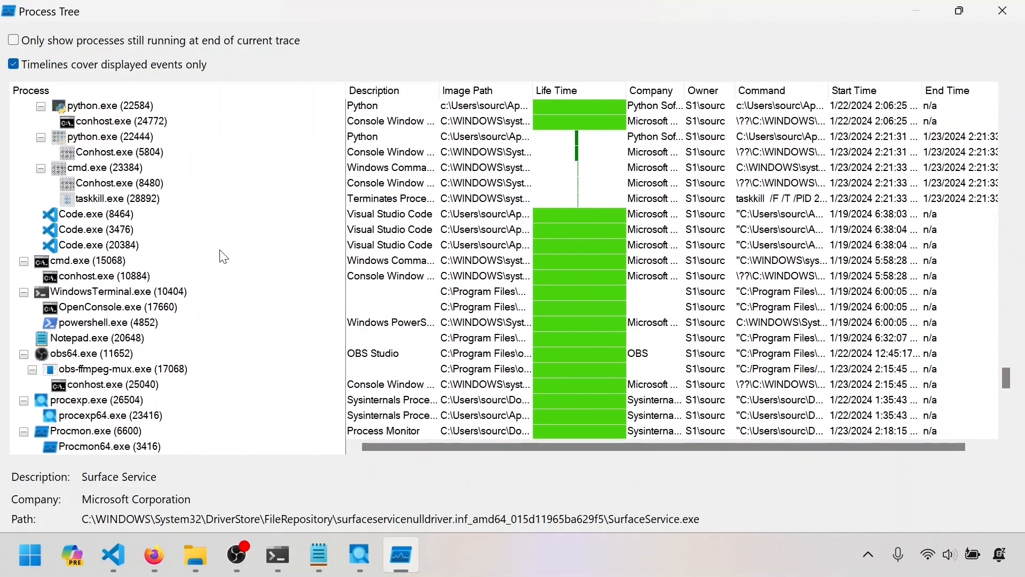
{"action": "scroll", "coordinate": [224, 257], "scroll_direction": "up", "scroll_amount": 8}
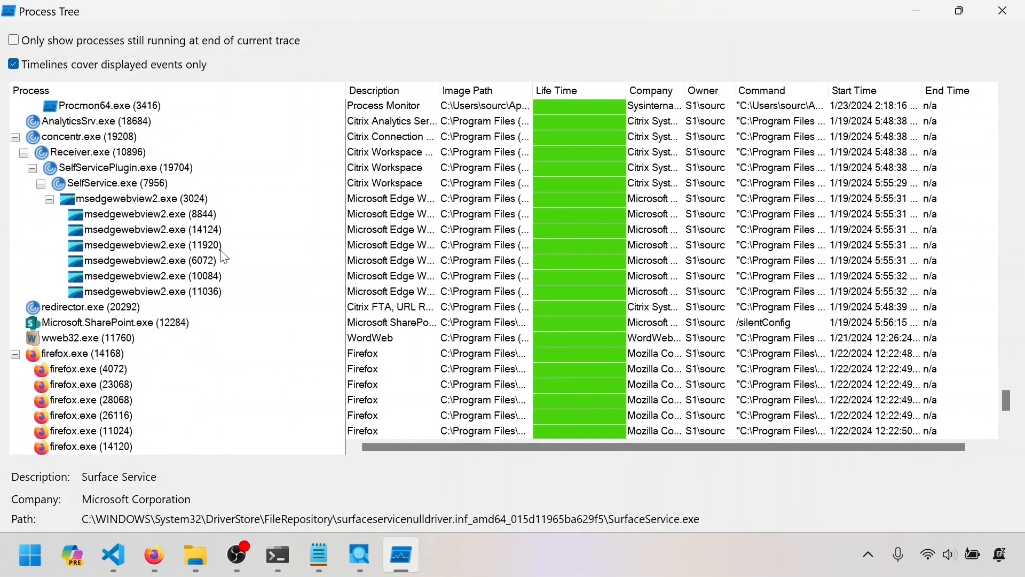
{"action": "scroll", "coordinate": [224, 257], "scroll_direction": "up", "scroll_amount": 6}
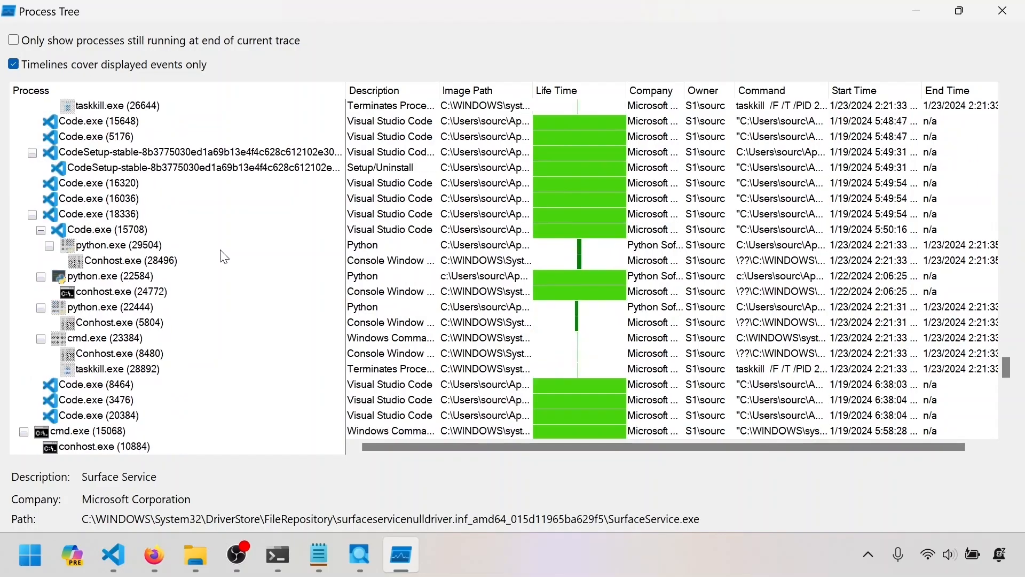
Check the details and life times of the python.exe processes and the console host beneath Code.exe.
{"action": "left_click", "coordinate": [91, 277]}
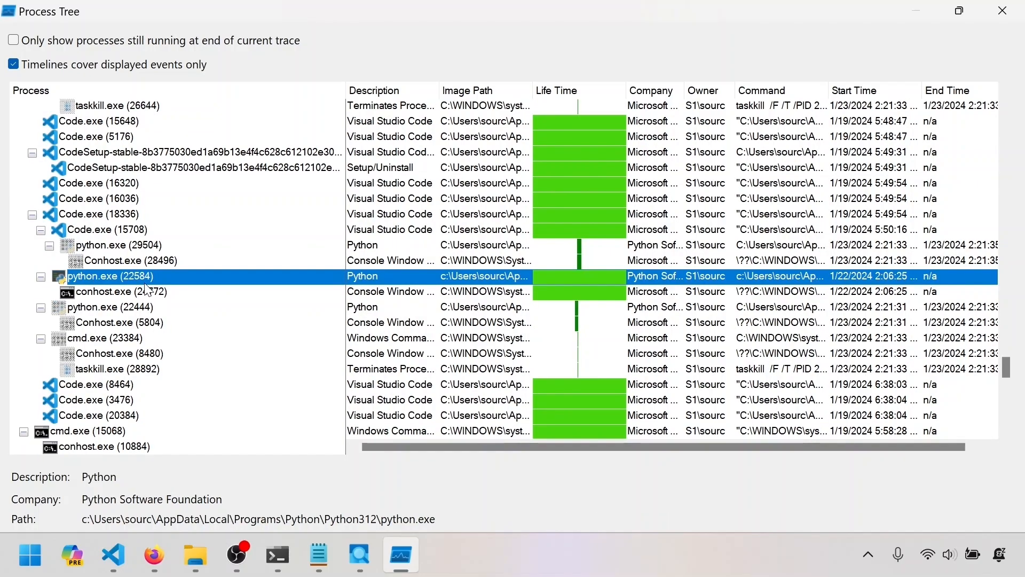
{"action": "left_click", "coordinate": [116, 247]}
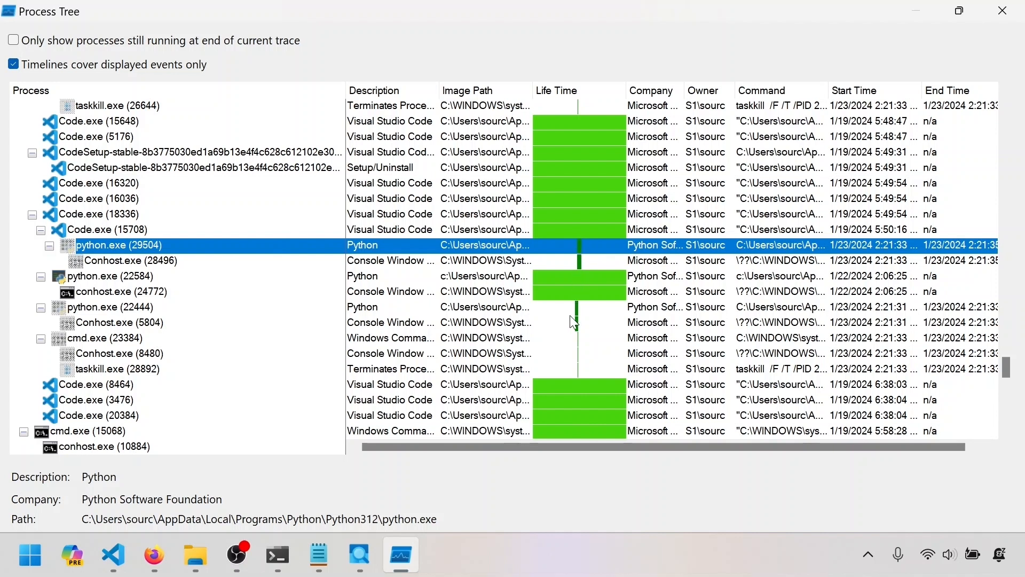
{"action": "left_click", "coordinate": [111, 261]}
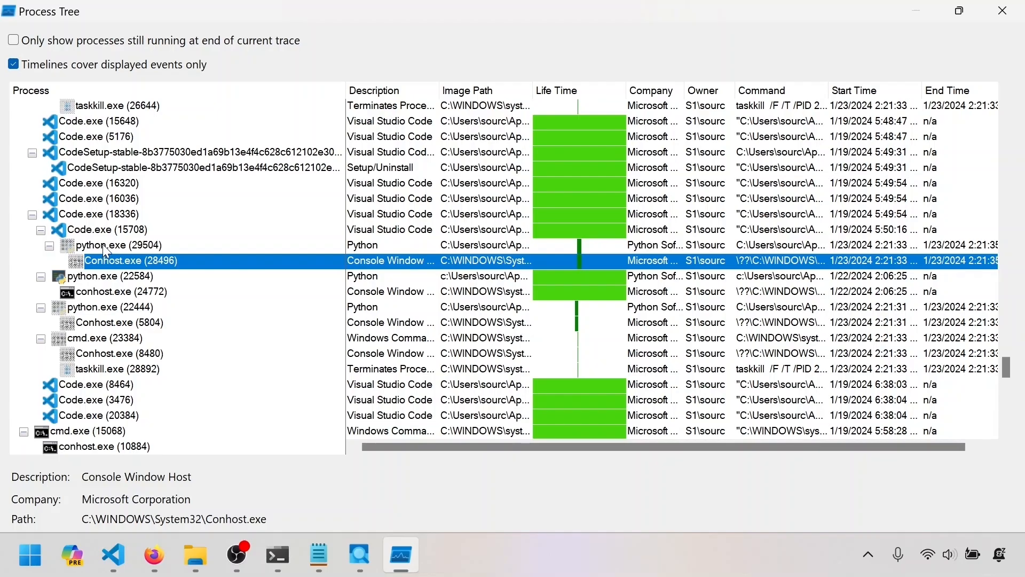
{"action": "left_click", "coordinate": [103, 245]}
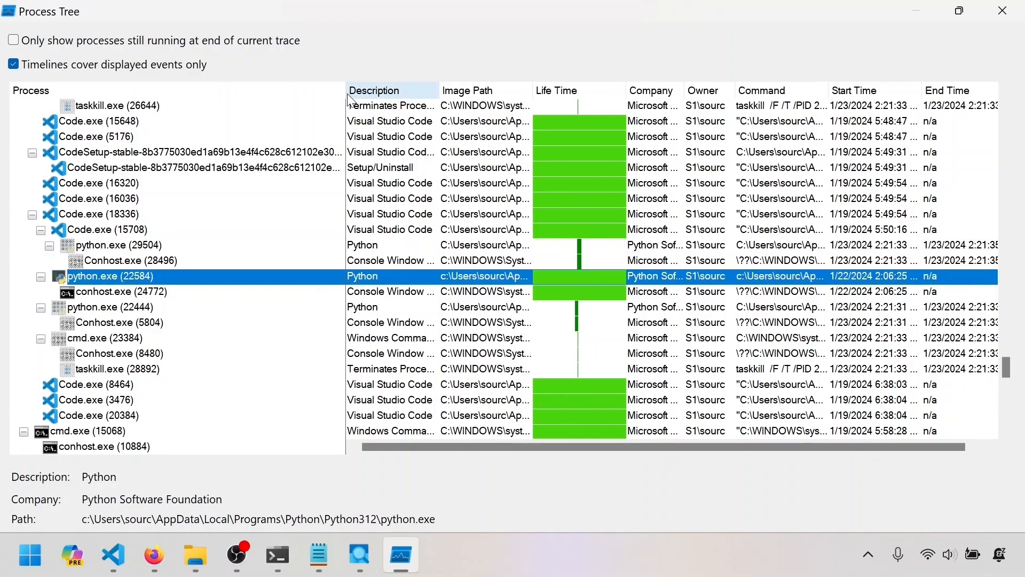
Narrow the Process column and widen the Command column to read which script each python.exe process ran.
{"action": "left_click_drag", "start_coordinate": [344, 89], "coordinate": [191, 82]}
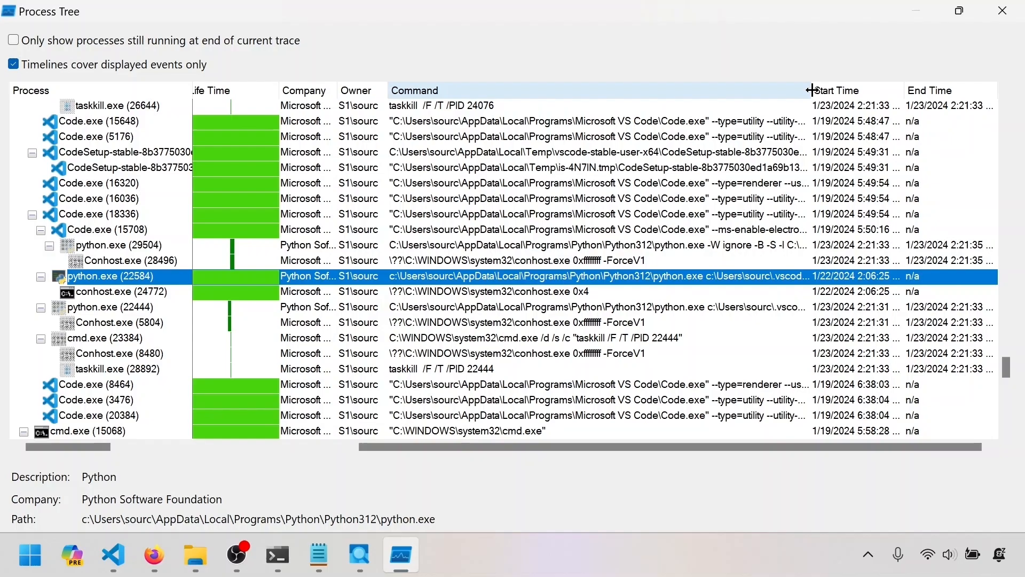
{"action": "left_click_drag", "start_coordinate": [812, 90], "coordinate": [963, 91]}
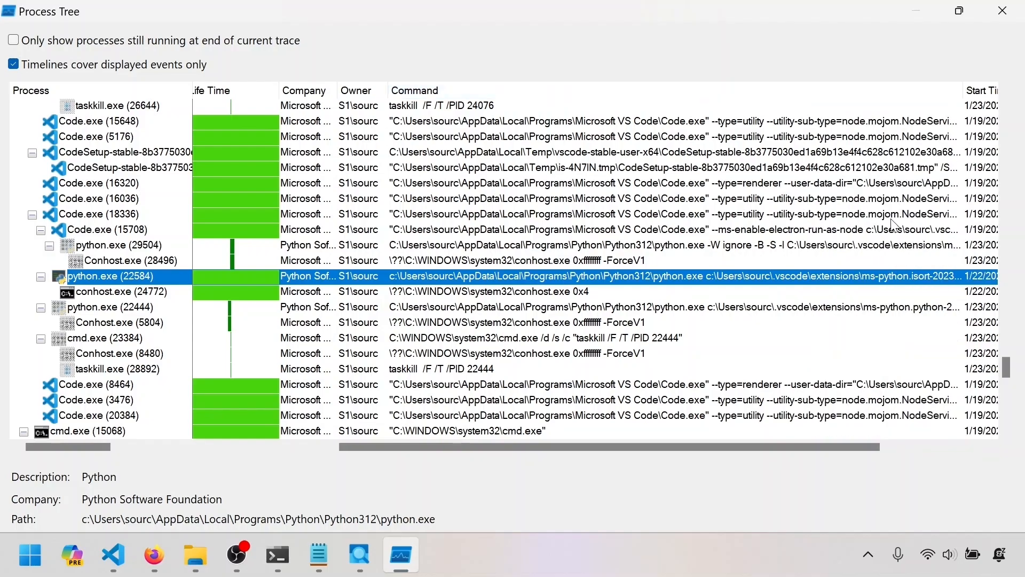
{"action": "left_click_drag", "start_coordinate": [762, 449], "coordinate": [908, 443]}
{"action": "left_click_drag", "start_coordinate": [813, 91], "coordinate": [995, 92]}
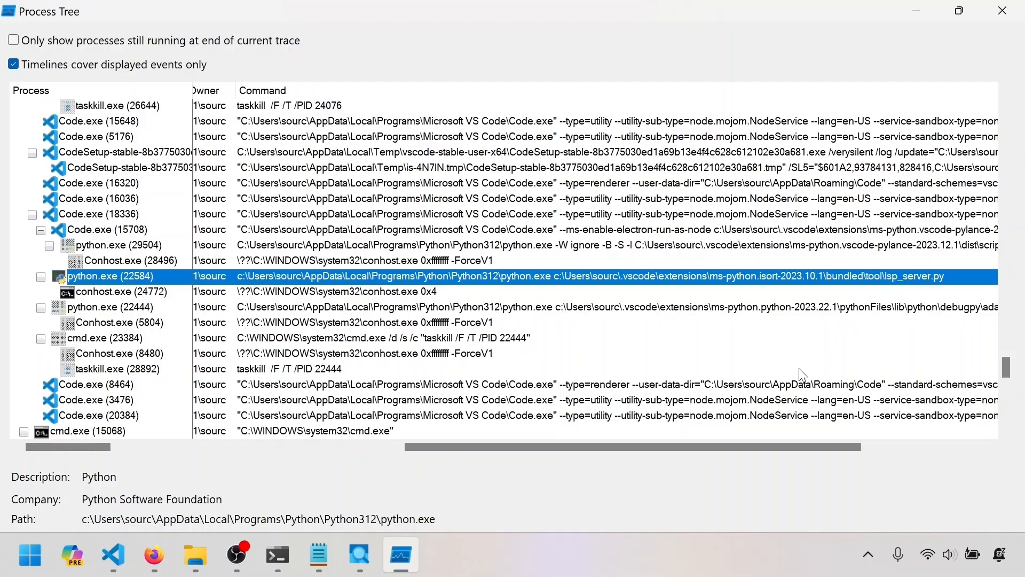
{"action": "left_click_drag", "start_coordinate": [645, 447], "coordinate": [734, 448]}
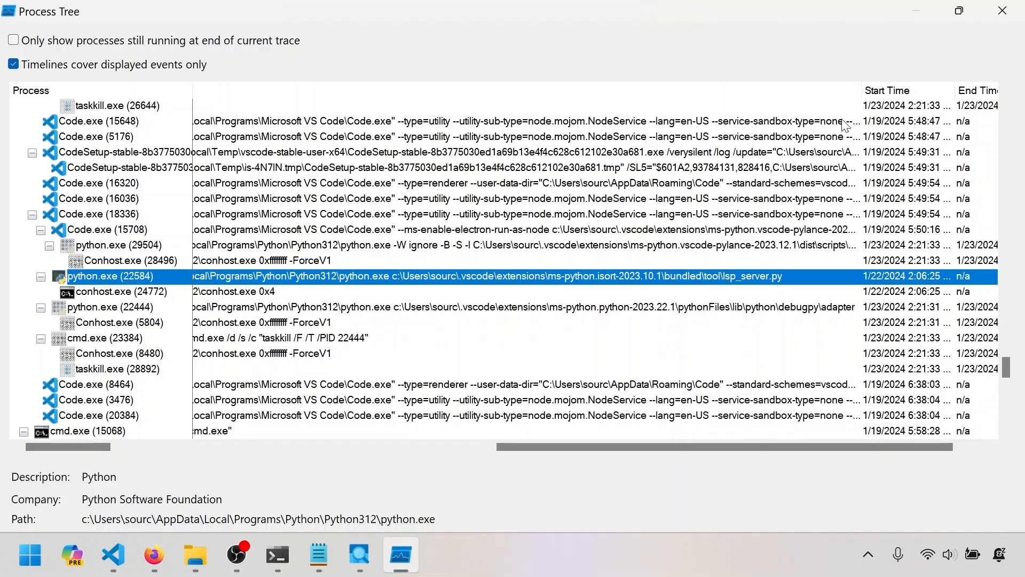
{"action": "left_click_drag", "start_coordinate": [862, 86], "coordinate": [1021, 81]}
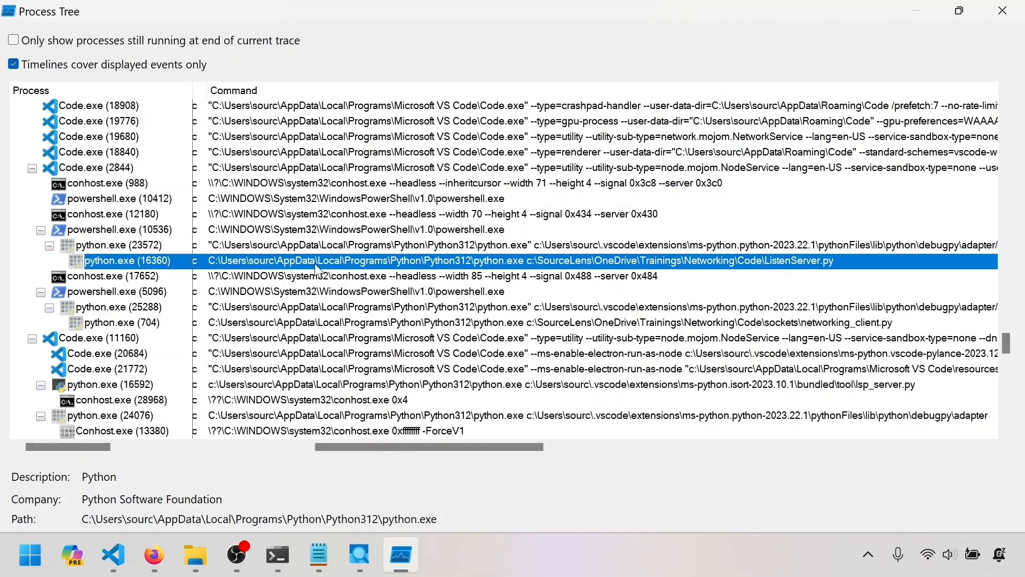
Add the python.exe processes running ListenServer.py and networking_client.py to the include filter from the process tree.
{"action": "right_click", "coordinate": [136, 262]}
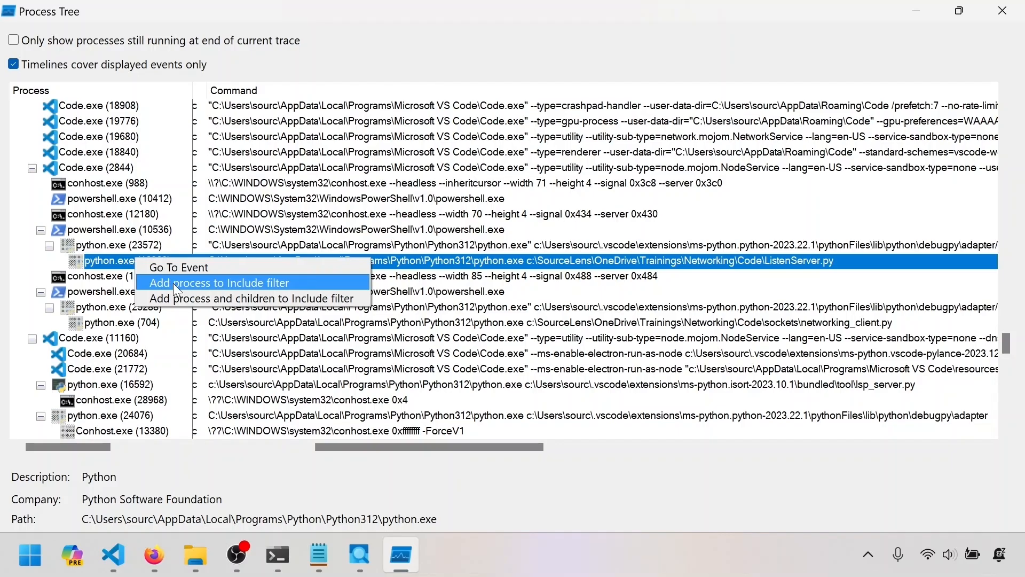
{"action": "left_click", "coordinate": [151, 323]}
{"action": "left_click_drag", "start_coordinate": [406, 444], "coordinate": [441, 446]}
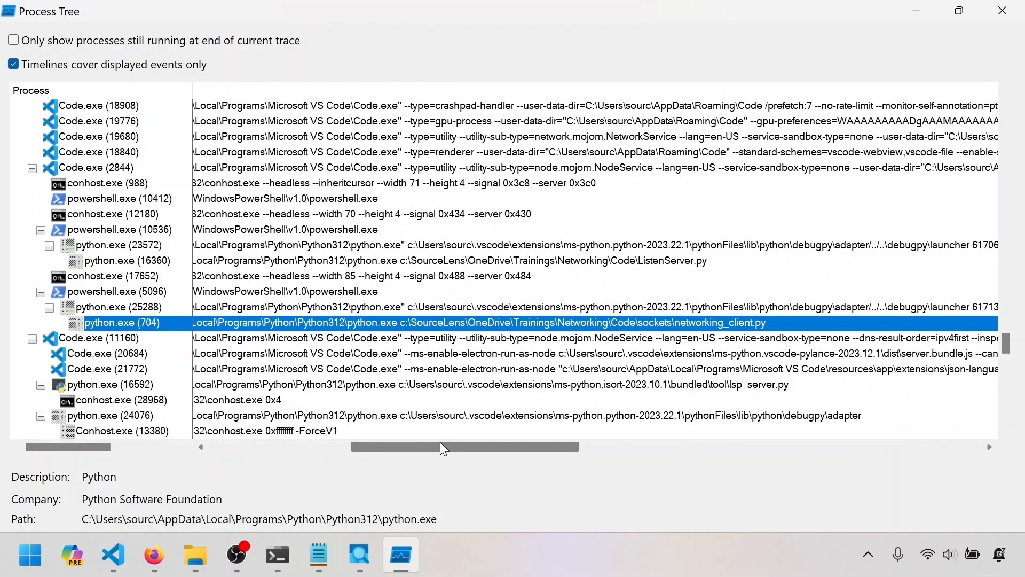
{"action": "right_click", "coordinate": [115, 323]}
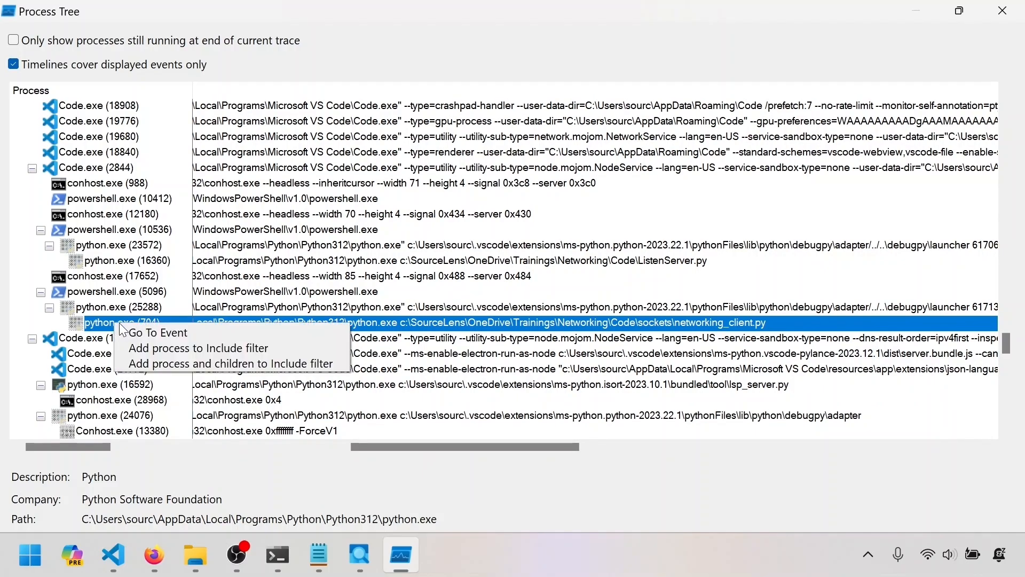
{"action": "left_click", "coordinate": [160, 348]}
Examine the filtered client and server events in order, from TCP Connect and Accept through the send, copy and receive operations.
{"action": "left_click_drag", "start_coordinate": [693, 340], "coordinate": [115, 83]}
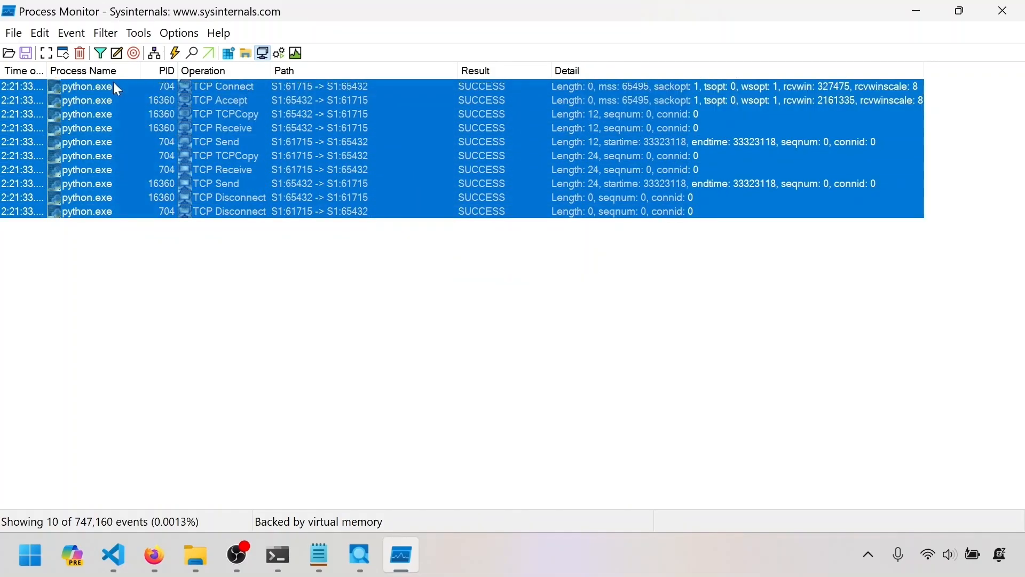
{"action": "left_click", "coordinate": [265, 282]}
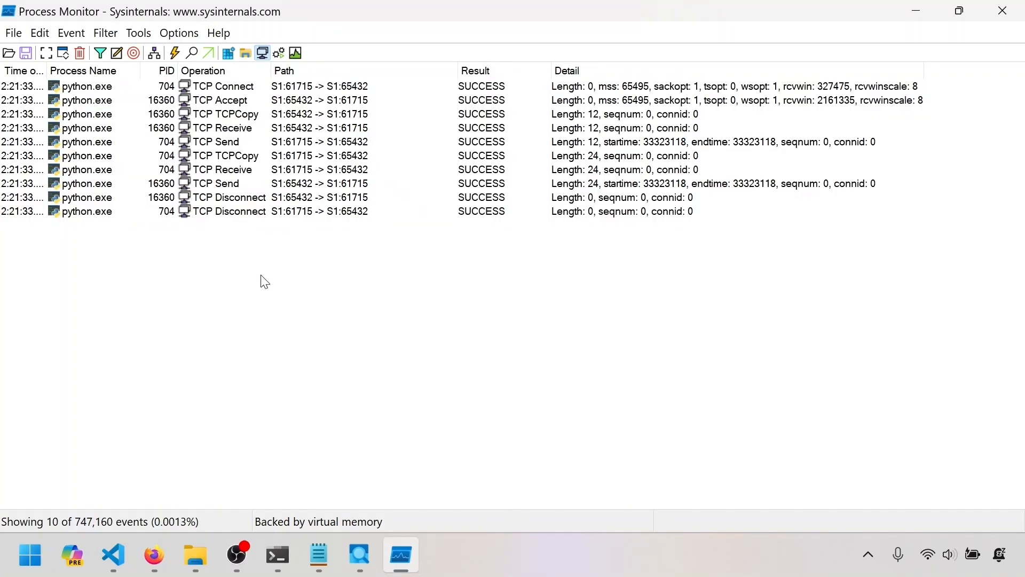
{"action": "key", "text": "Down"}
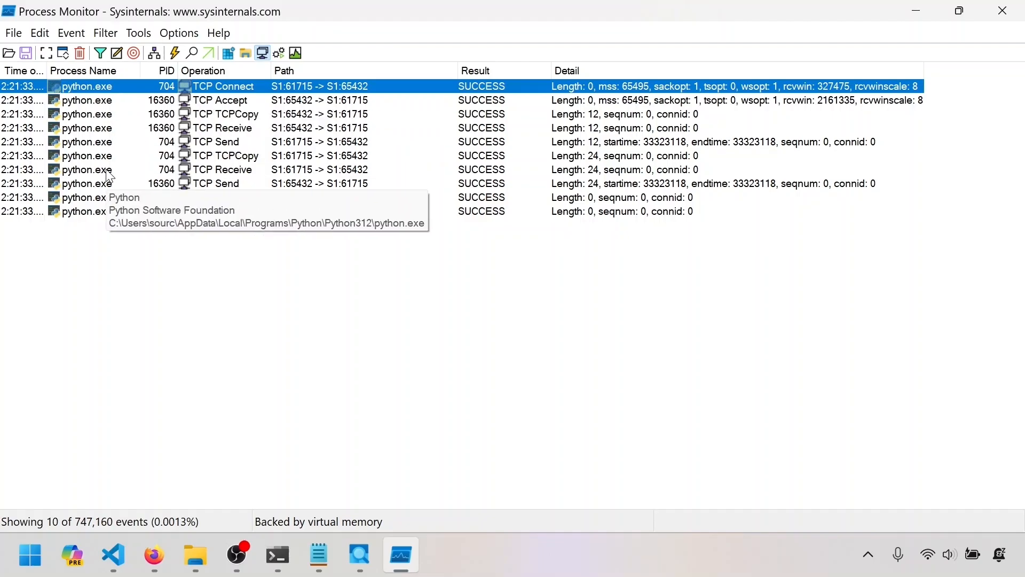
{"action": "left_click", "coordinate": [151, 105]}
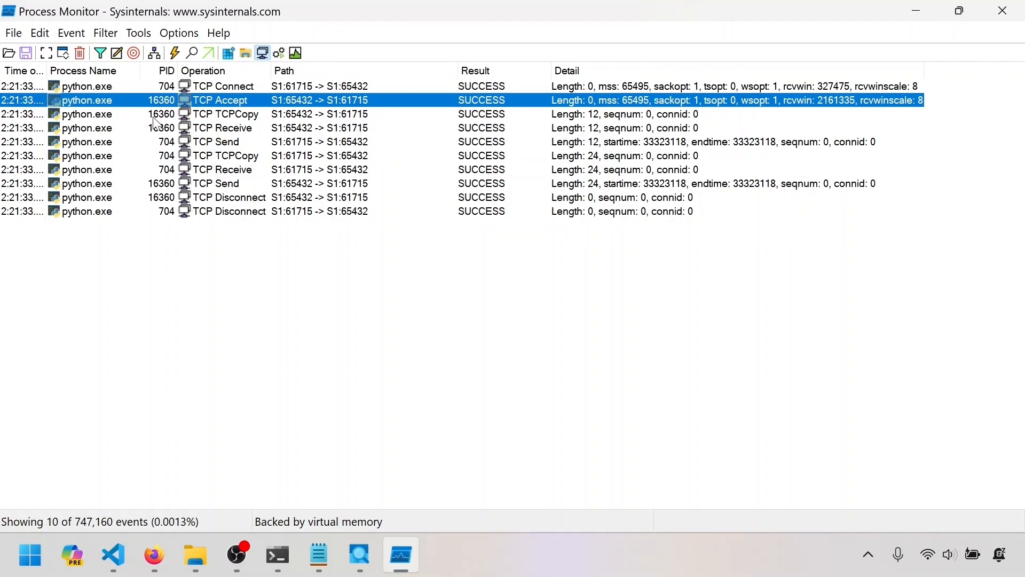
{"action": "left_click", "coordinate": [155, 115]}
{"action": "left_click", "coordinate": [158, 129]}
{"action": "left_click", "coordinate": [156, 102]}
{"action": "left_click", "coordinate": [157, 114]}
{"action": "left_click", "coordinate": [163, 130]}
{"action": "left_click", "coordinate": [166, 142]}
{"action": "left_click", "coordinate": [170, 155]}
{"action": "left_click", "coordinate": [170, 170]}
{"action": "left_click", "coordinate": [165, 184]}
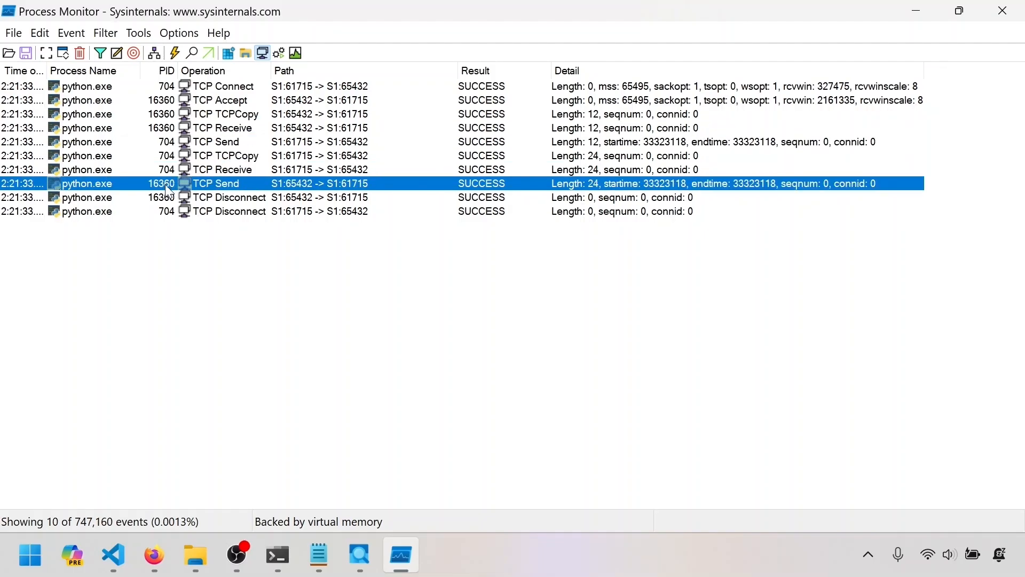
Check the server's TCP Disconnect event, then widen the Time of Day column enough to show the full timestamps.
{"action": "left_click", "coordinate": [167, 197]}
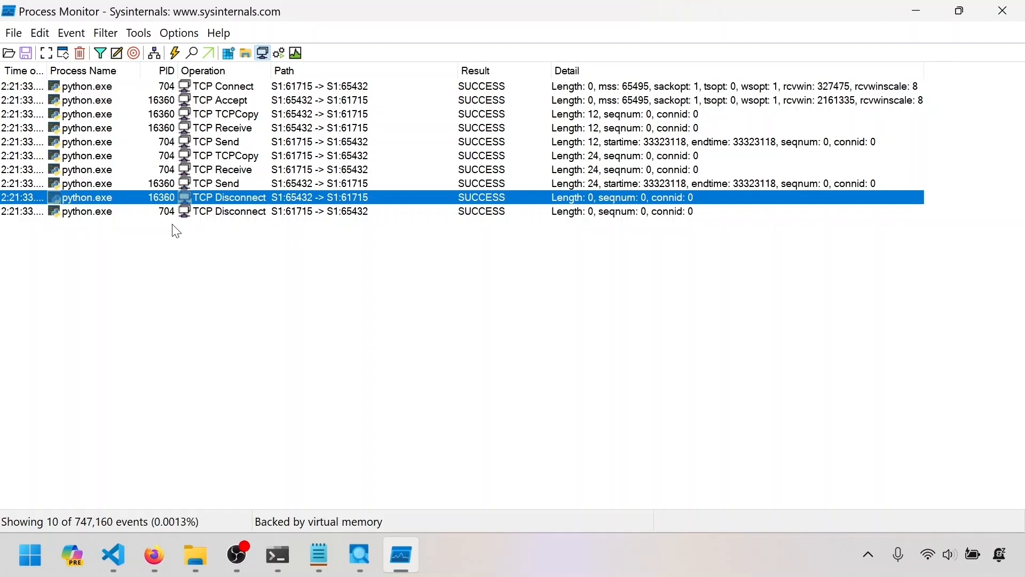
{"action": "mouse_move", "coordinate": [97, 215]}
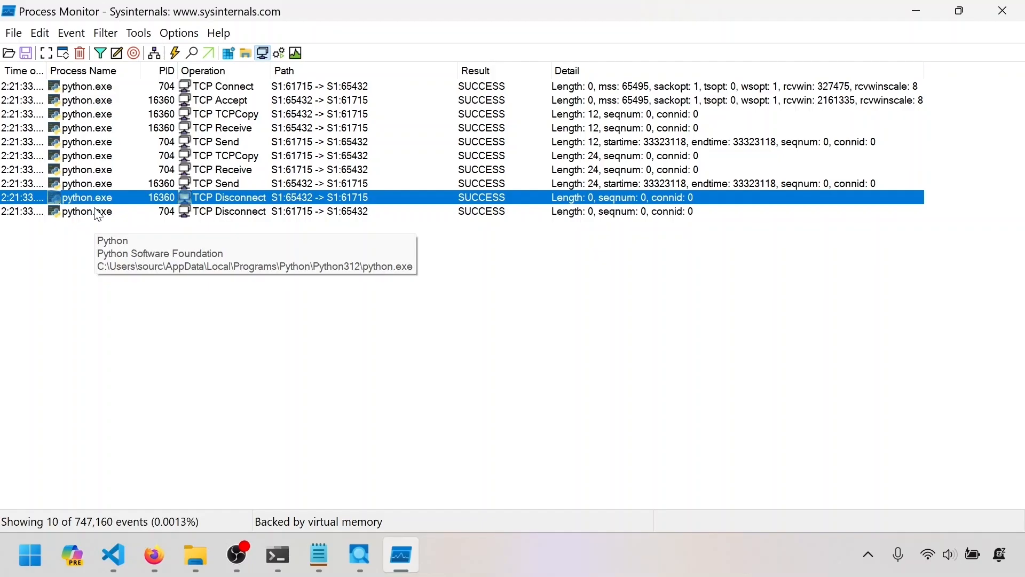
{"action": "left_click", "coordinate": [263, 92]}
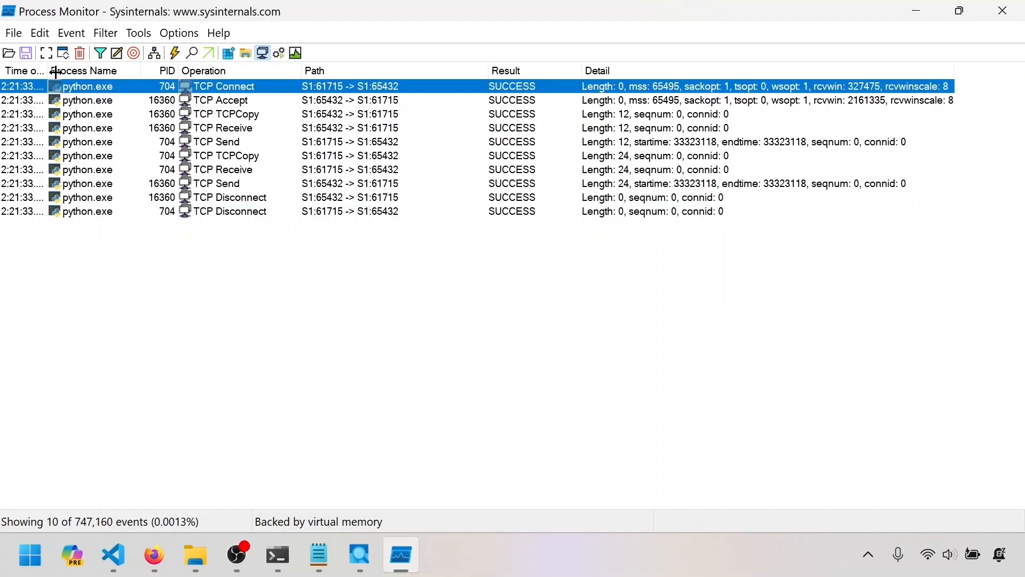
{"action": "double_click", "coordinate": [56, 73]}
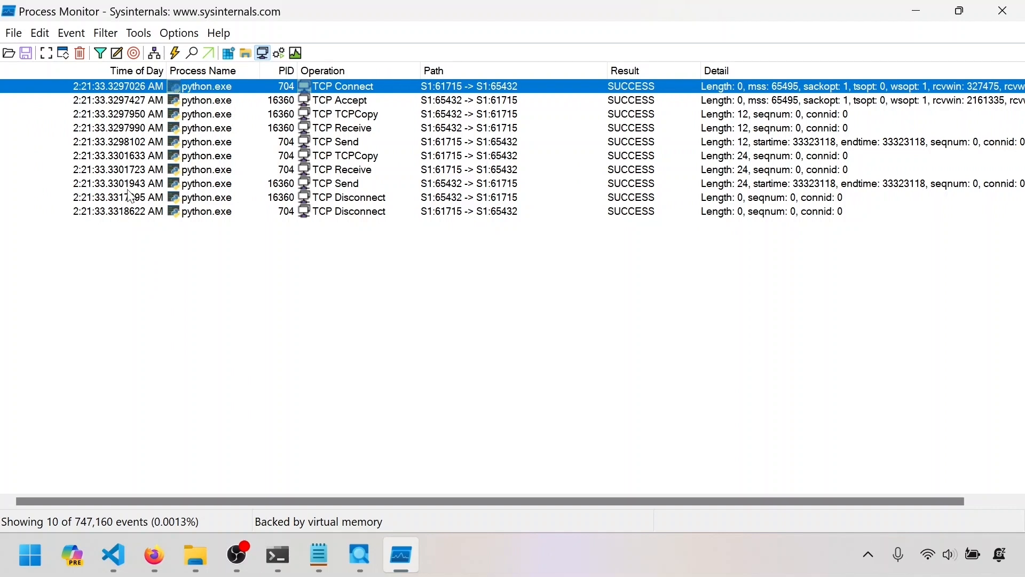
{"action": "left_click_drag", "start_coordinate": [166, 70], "coordinate": [101, 71]}
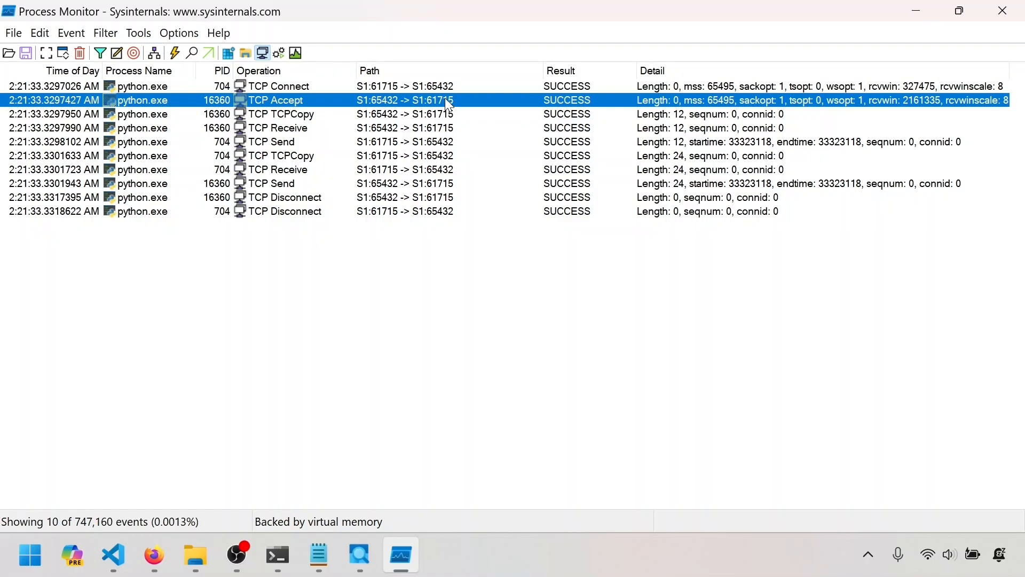
Follow the events in timestamp order from the server's TCP TCPCopy through to its TCP Send.
{"action": "left_click", "coordinate": [347, 113]}
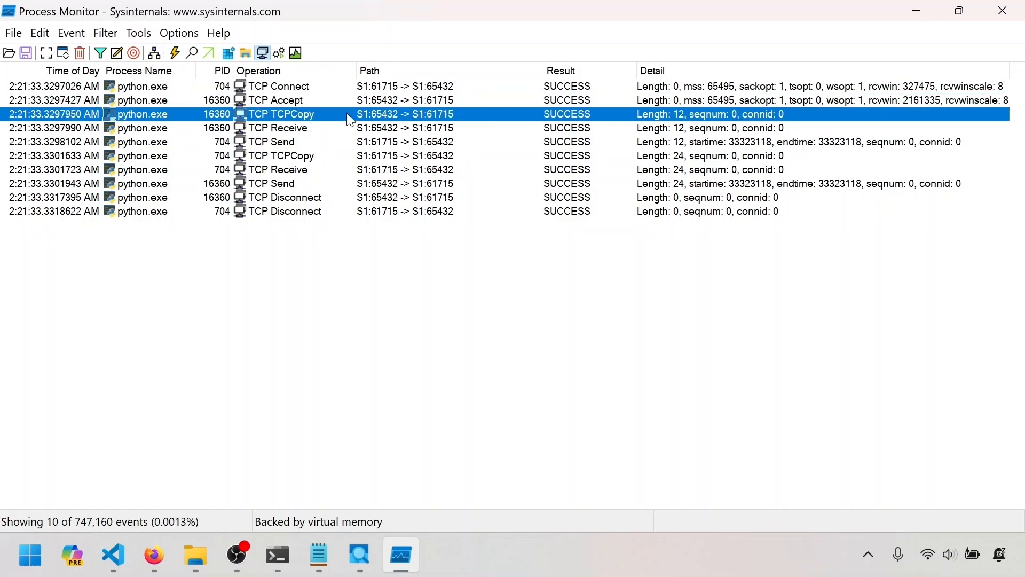
{"action": "left_click", "coordinate": [342, 127]}
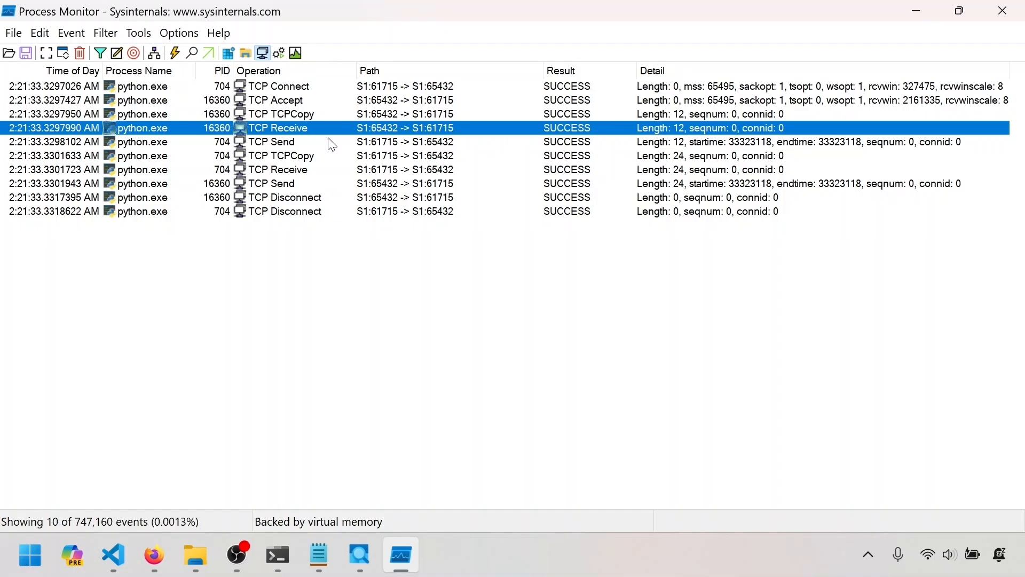
{"action": "left_click", "coordinate": [327, 141]}
{"action": "left_click", "coordinate": [321, 156]}
{"action": "left_click", "coordinate": [316, 169]}
{"action": "left_click", "coordinate": [308, 183]}
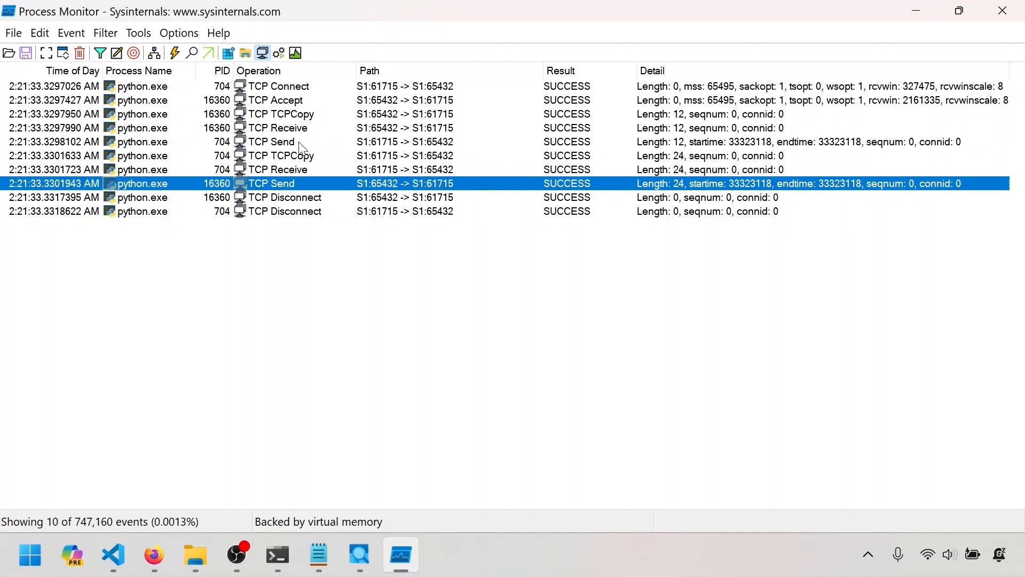
Compare the server process's TCP TCPCopy event with its TCP Send event.
{"action": "left_click", "coordinate": [305, 116]}
{"action": "left_click", "coordinate": [294, 185]}
{"action": "left_click", "coordinate": [284, 116]}
{"action": "left_click", "coordinate": [284, 184]}
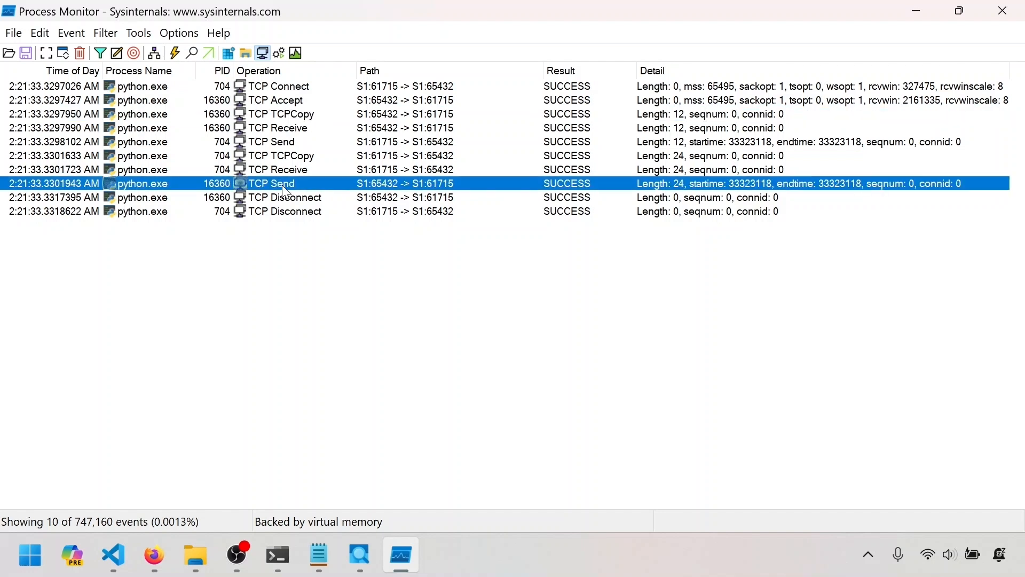
{"action": "left_click", "coordinate": [293, 114]}
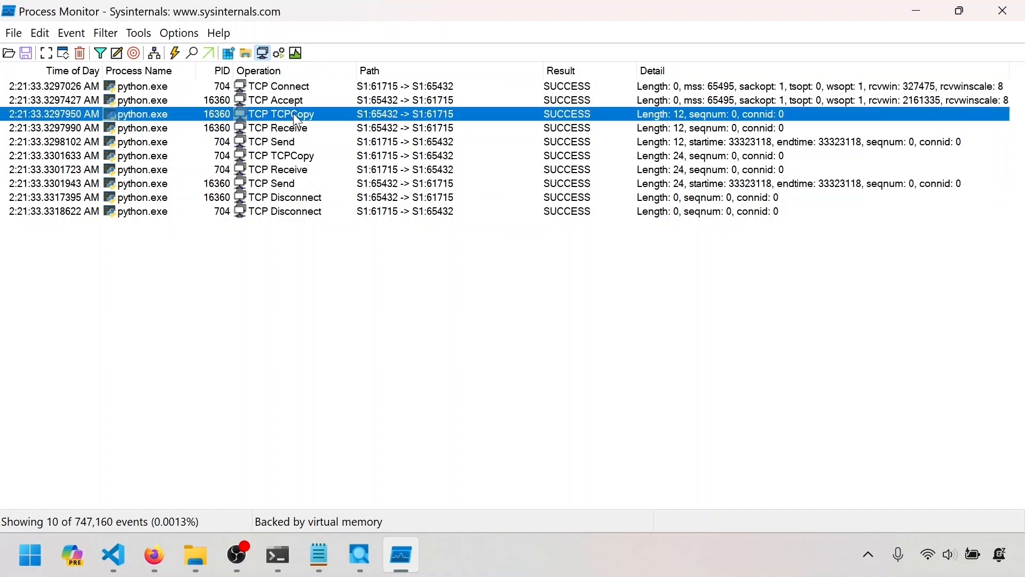
{"action": "left_click", "coordinate": [294, 180]}
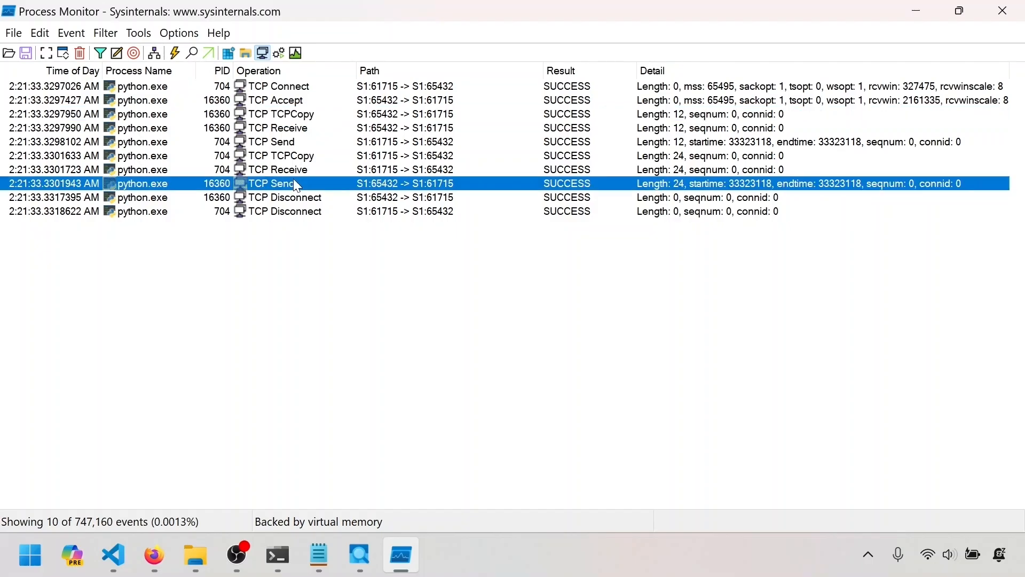
{"action": "left_click", "coordinate": [311, 118]}
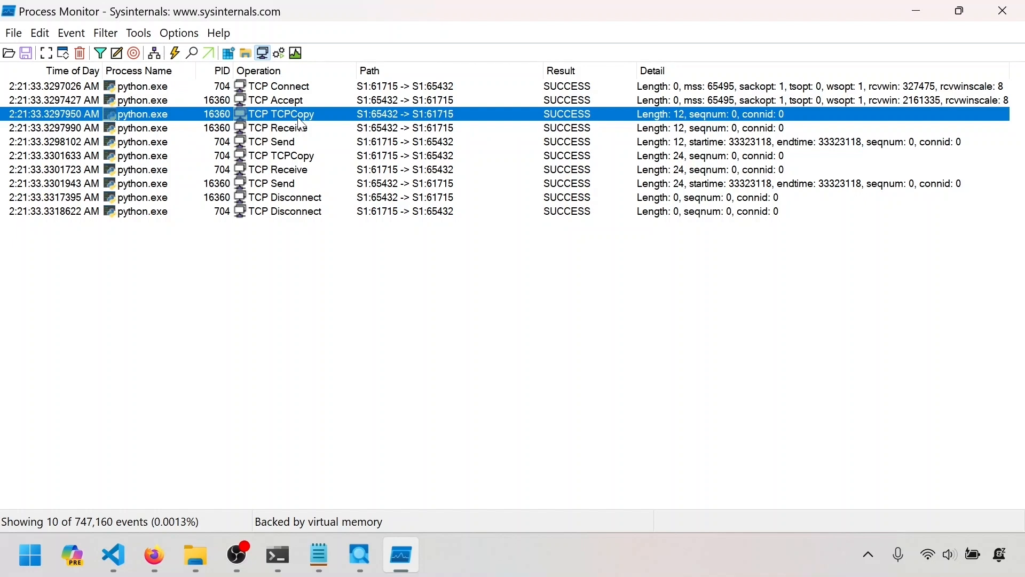
{"action": "left_click", "coordinate": [291, 184]}
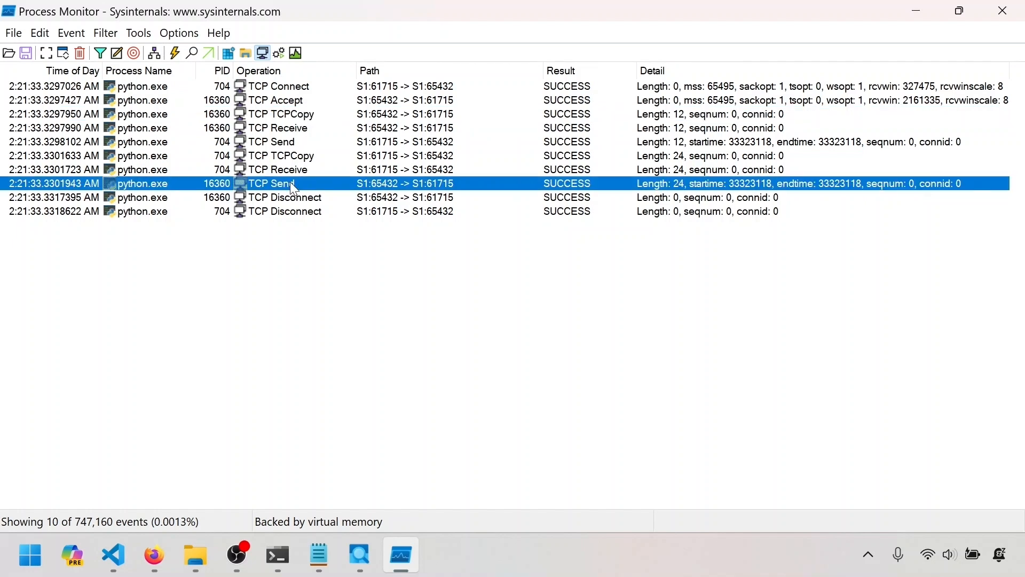
Review the client's send, copy and receive events that lie between the server's TCP TCPCopy and TCP Send.
{"action": "left_click", "coordinate": [293, 114]}
{"action": "left_click", "coordinate": [295, 142]}
{"action": "left_click", "coordinate": [297, 156]}
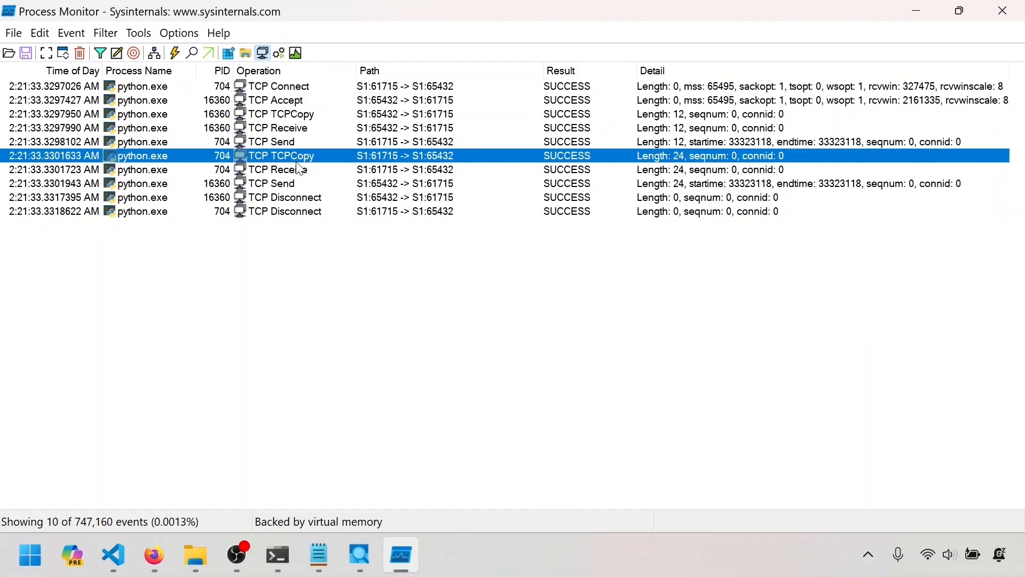
{"action": "left_click", "coordinate": [293, 170]}
{"action": "left_click", "coordinate": [298, 184]}
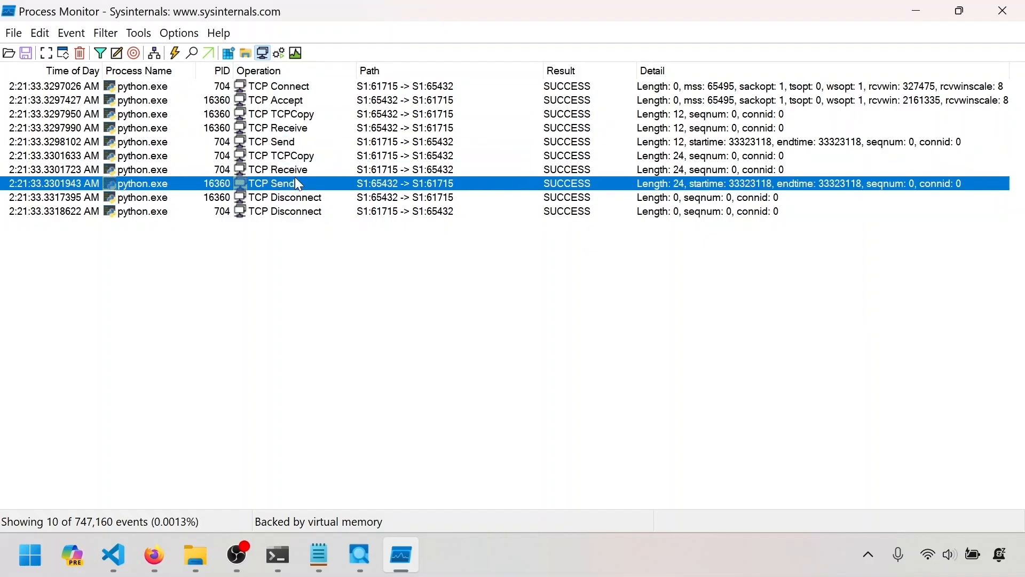
{"action": "left_click", "coordinate": [303, 115]}
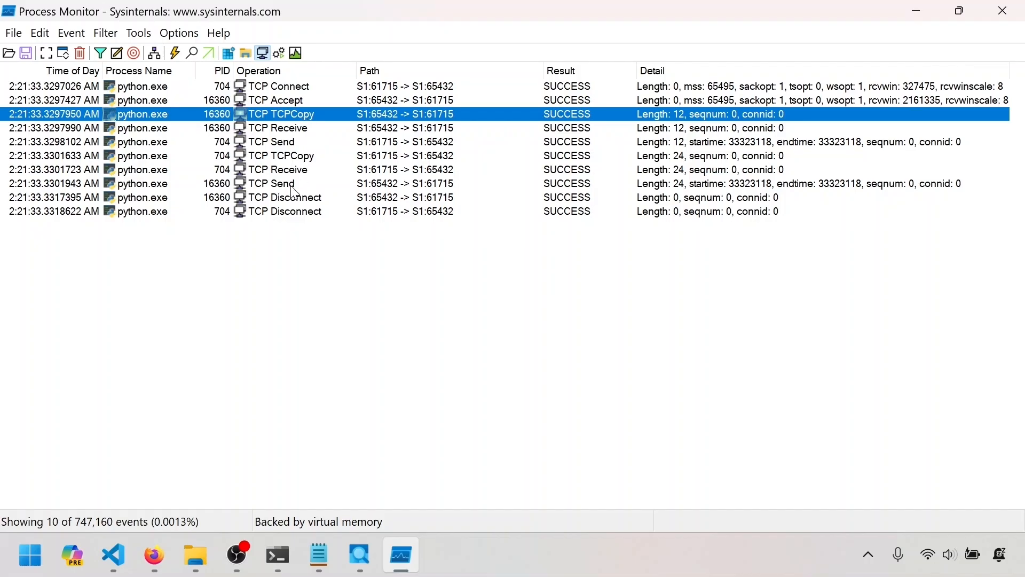
{"action": "left_click", "coordinate": [292, 183]}
Compare the Detail values of the copy, receive, send and connect events, including their lengths and start and end times.
{"action": "left_click", "coordinate": [297, 118]}
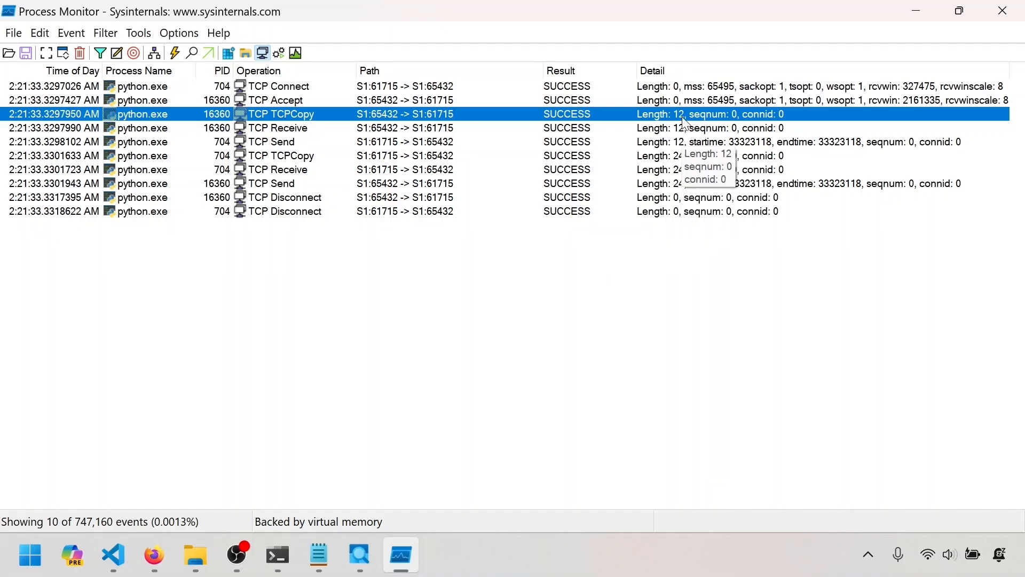
{"action": "left_click", "coordinate": [691, 131]}
{"action": "left_click", "coordinate": [694, 143]}
{"action": "left_click", "coordinate": [703, 157]}
{"action": "left_click", "coordinate": [696, 171]}
{"action": "left_click", "coordinate": [697, 184]}
{"action": "left_click", "coordinate": [729, 142]}
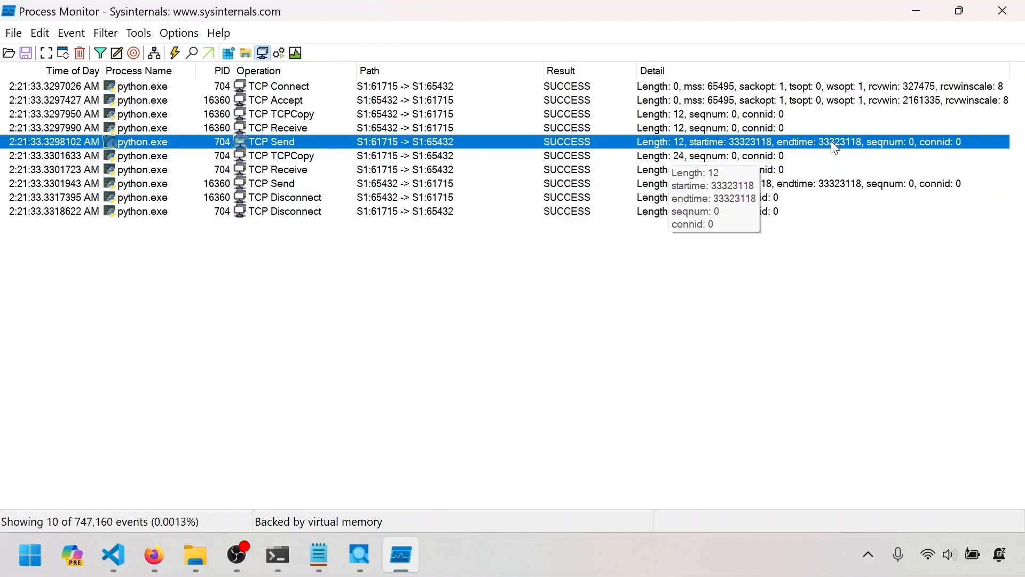
{"action": "left_click", "coordinate": [800, 88]}
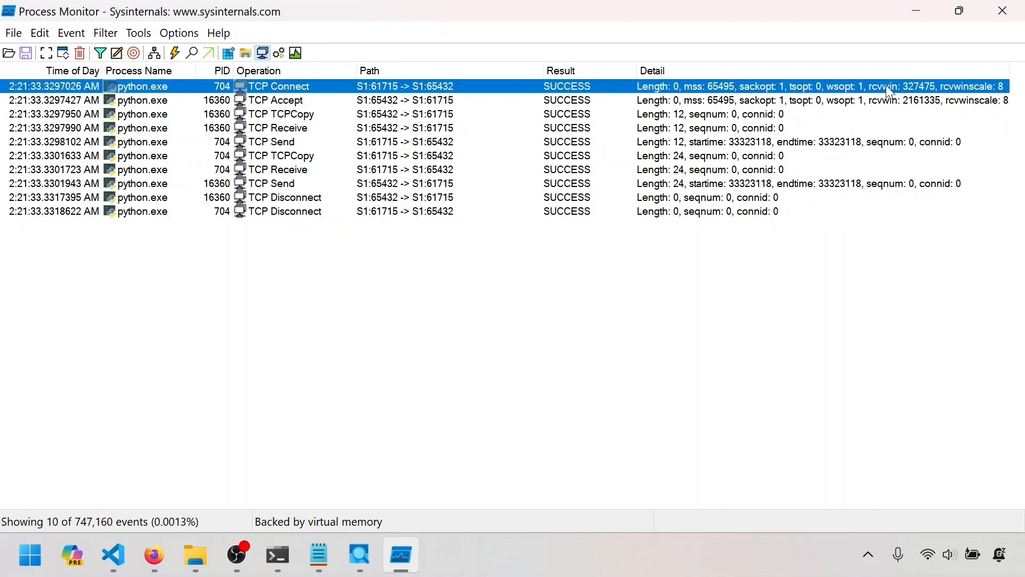
Open the TCP Connect event's properties and examine its operation and the connection parameters from Length to connid.
{"action": "double_click", "coordinate": [428, 88]}
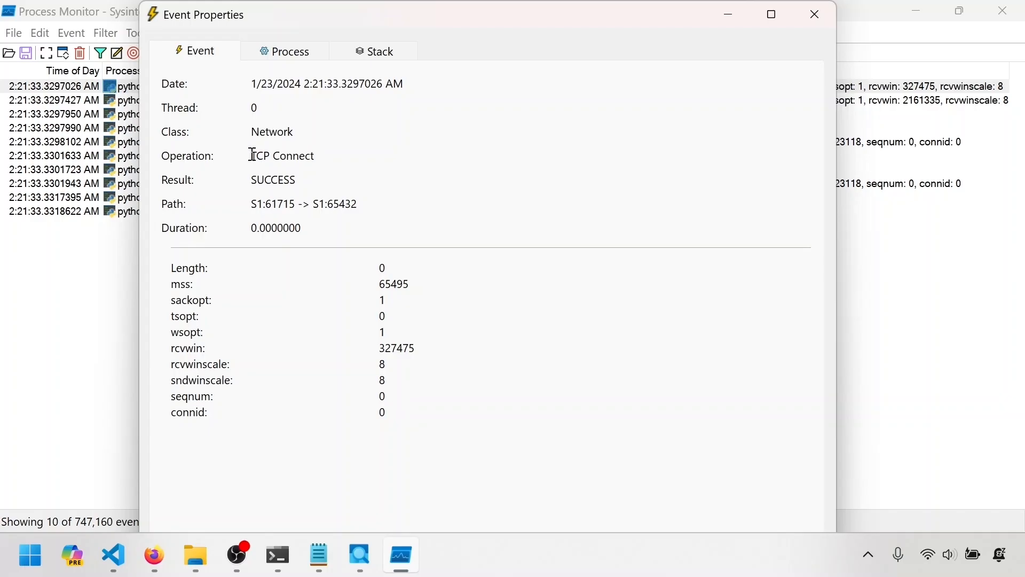
{"action": "left_click_drag", "start_coordinate": [253, 155], "coordinate": [323, 155]}
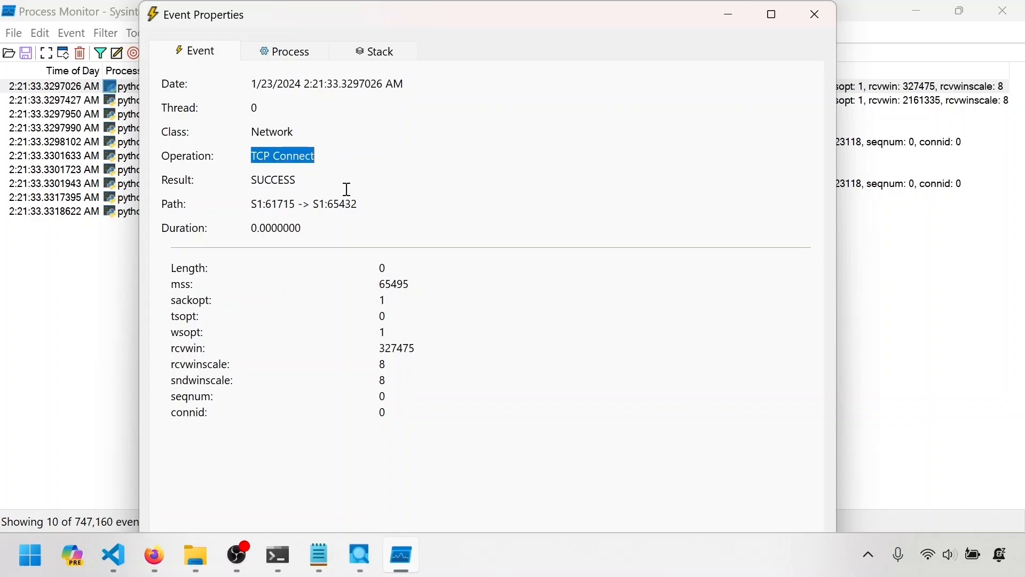
{"action": "left_click_drag", "start_coordinate": [405, 415], "coordinate": [184, 268]}
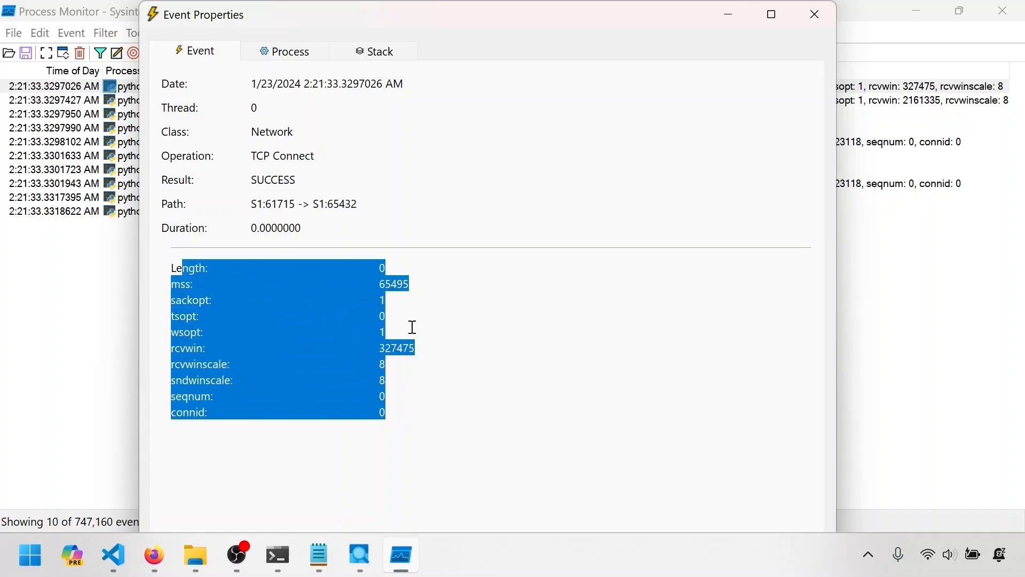
{"action": "left_click", "coordinate": [505, 348]}
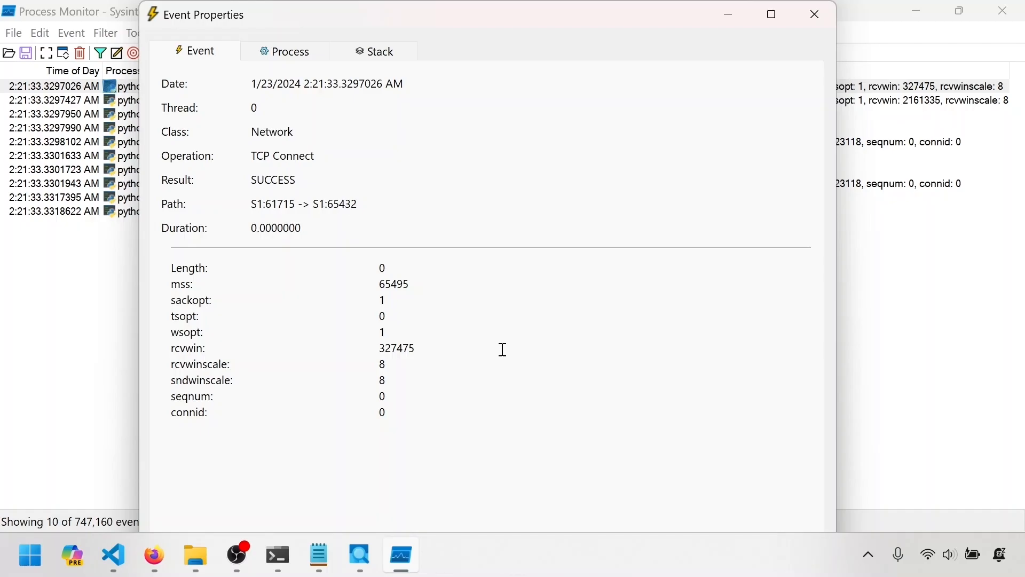
{"action": "left_click_drag", "start_coordinate": [387, 413], "coordinate": [173, 266]}
{"action": "left_click", "coordinate": [497, 324]}
Examine the process details of the TCP Connect event, reading the image name and the script in the command line.
{"action": "left_click", "coordinate": [310, 52]}
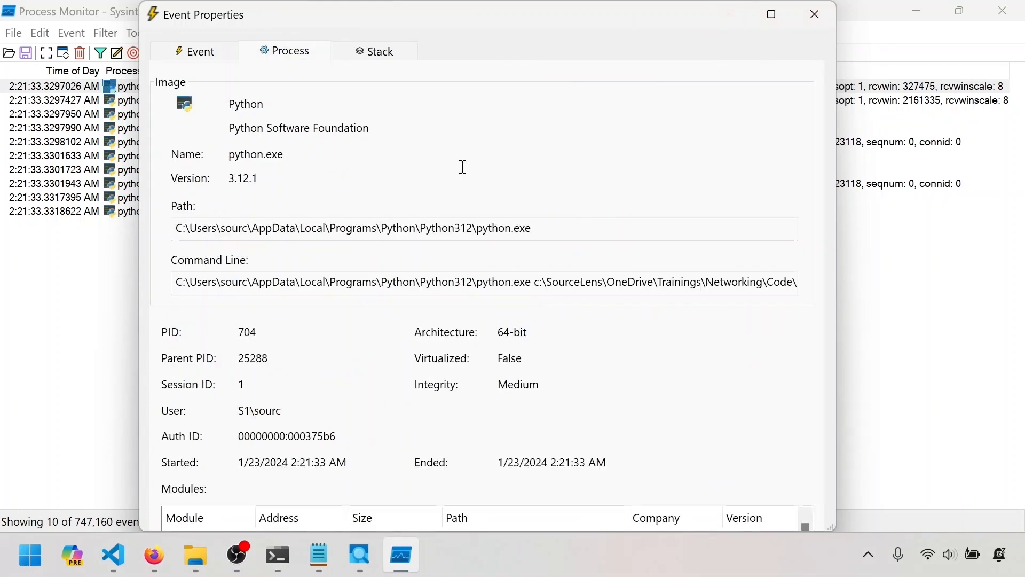
{"action": "left_click_drag", "start_coordinate": [291, 156], "coordinate": [227, 156]}
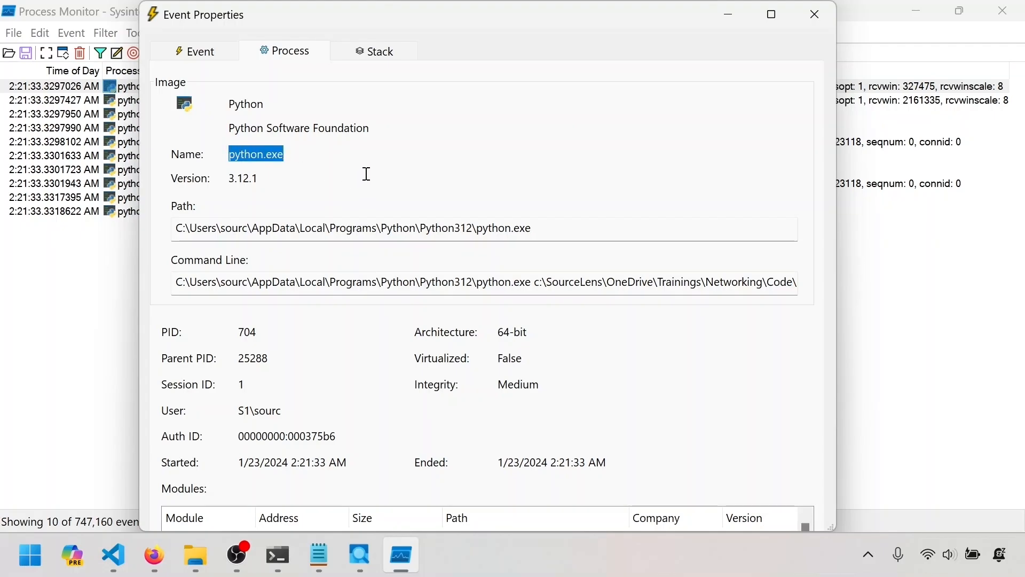
{"action": "left_click_drag", "start_coordinate": [331, 283], "coordinate": [913, 287]}
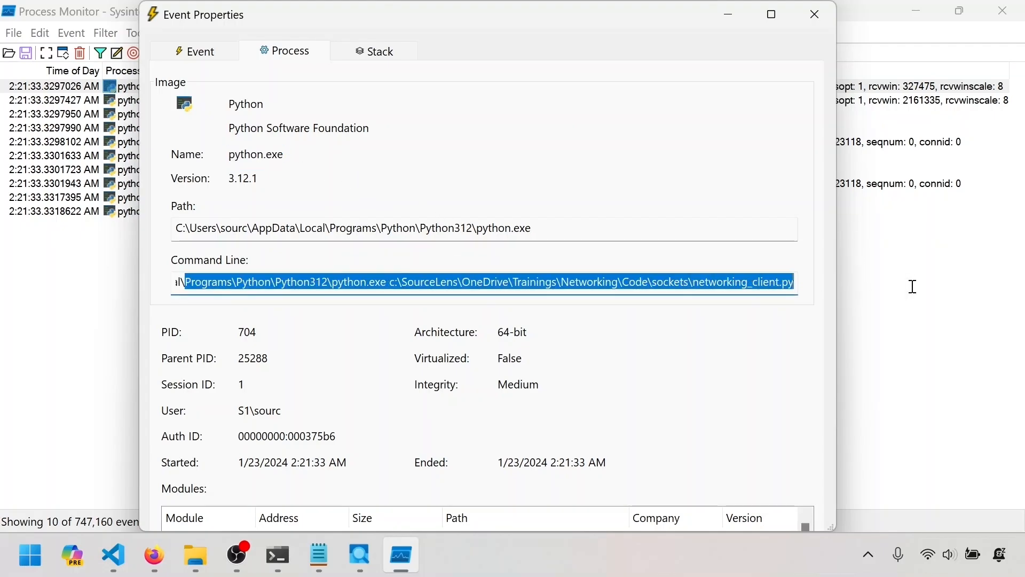
{"action": "left_click", "coordinate": [719, 282]}
{"action": "left_click_drag", "start_coordinate": [695, 282], "coordinate": [847, 292]}
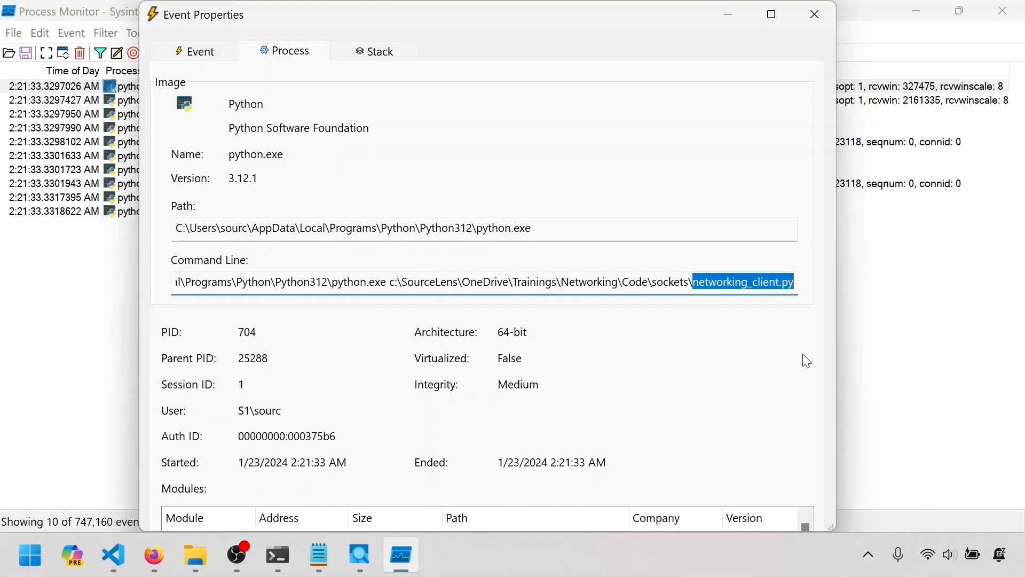
Examine the TCP Connect event's call stack with a widened Location column, down to the Python frames, and close its properties.
{"action": "left_click", "coordinate": [377, 56]}
{"action": "left_click_drag", "start_coordinate": [392, 81], "coordinate": [582, 90]}
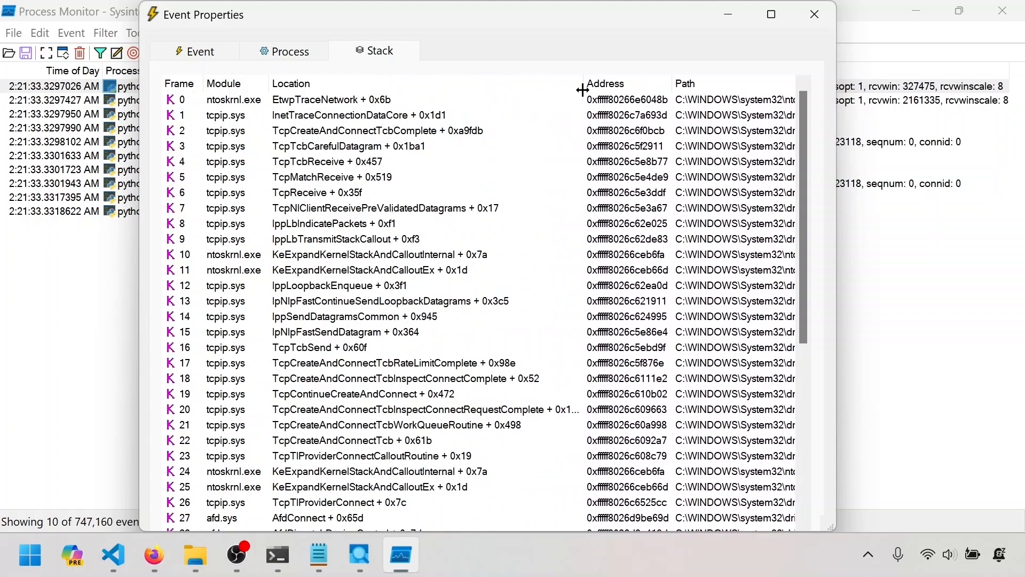
{"action": "scroll", "coordinate": [555, 196], "scroll_direction": "down", "scroll_amount": 10}
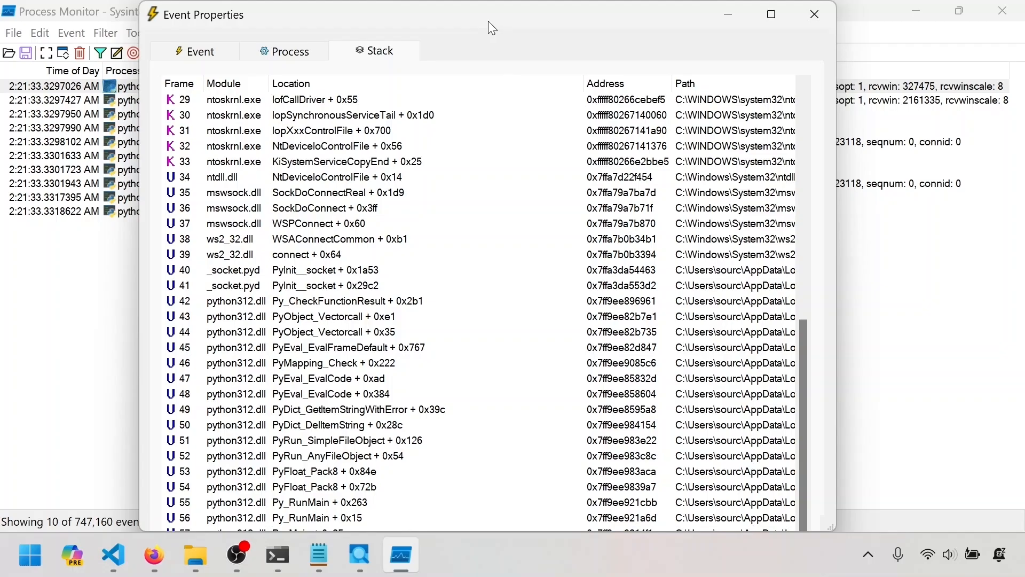
{"action": "left_click", "coordinate": [115, 256]}
{"action": "left_click", "coordinate": [815, 15]}
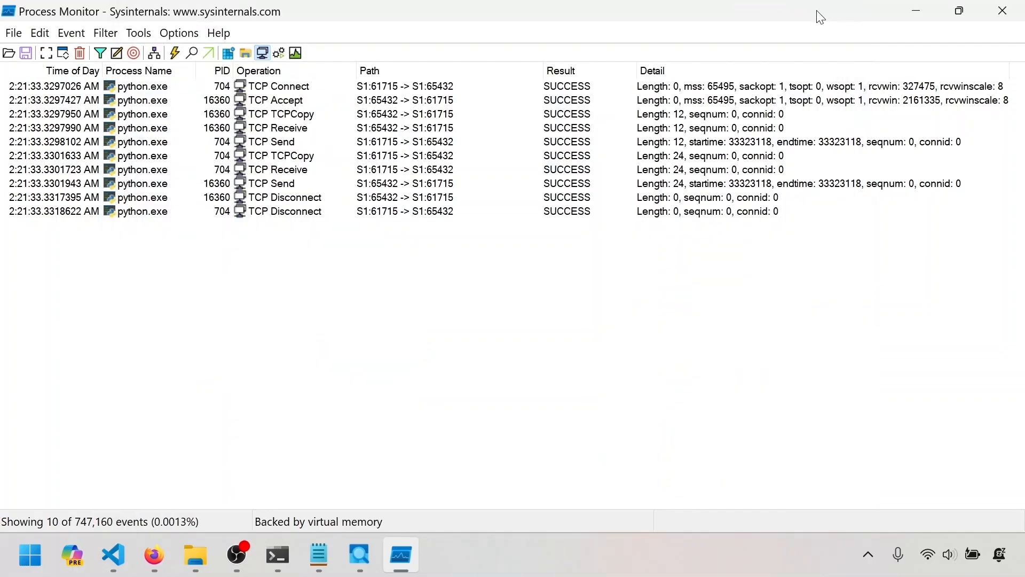
Open the symbol configuration and examine the DbgHelp.dll path, from the Windows Kits debugger folder to the dbghelp.dll file name.
{"action": "left_click", "coordinate": [142, 35]}
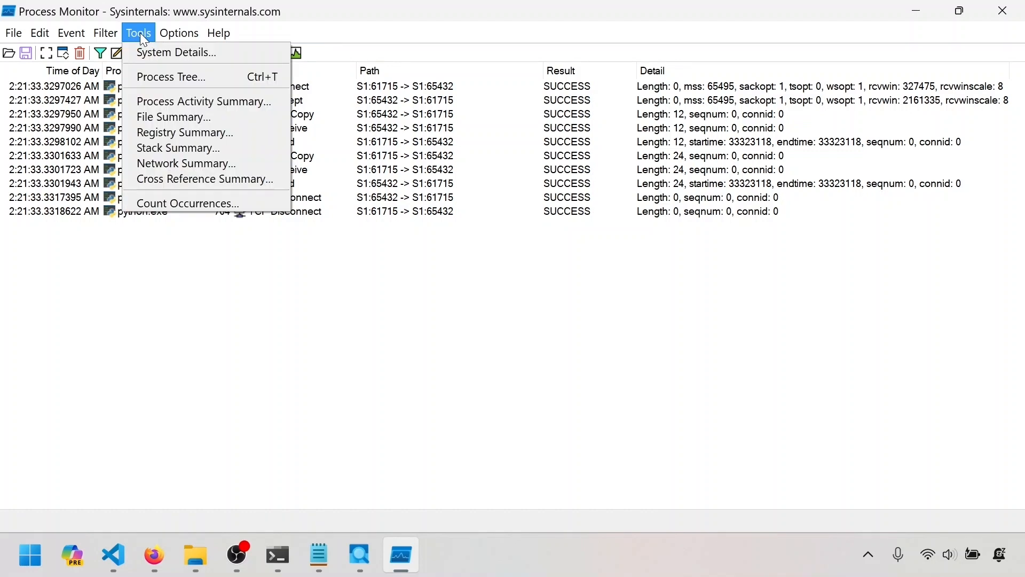
{"action": "mouse_move", "coordinate": [177, 37]}
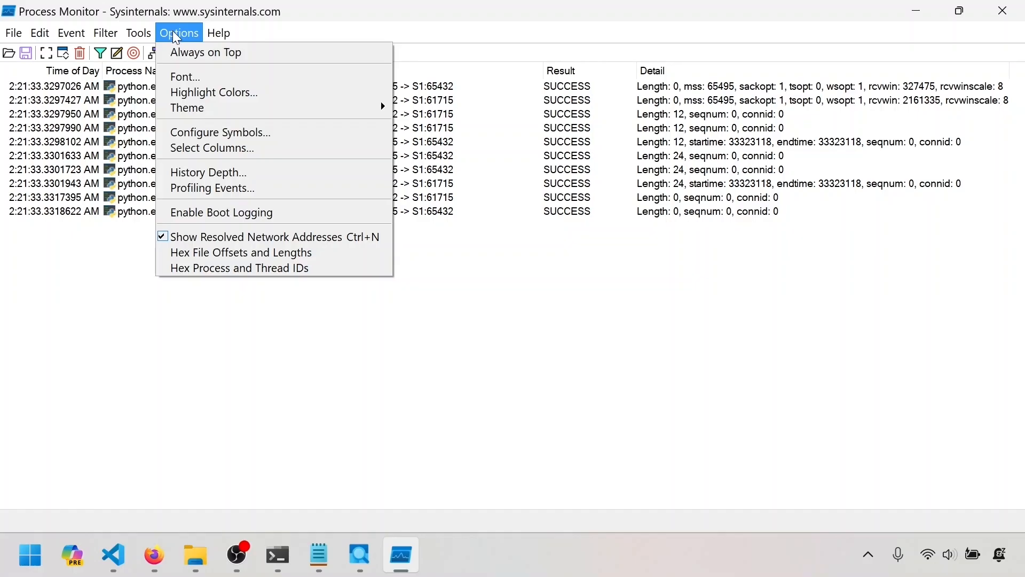
{"action": "left_click", "coordinate": [184, 132]}
{"action": "left_click_drag", "start_coordinate": [436, 271], "coordinate": [381, 269]}
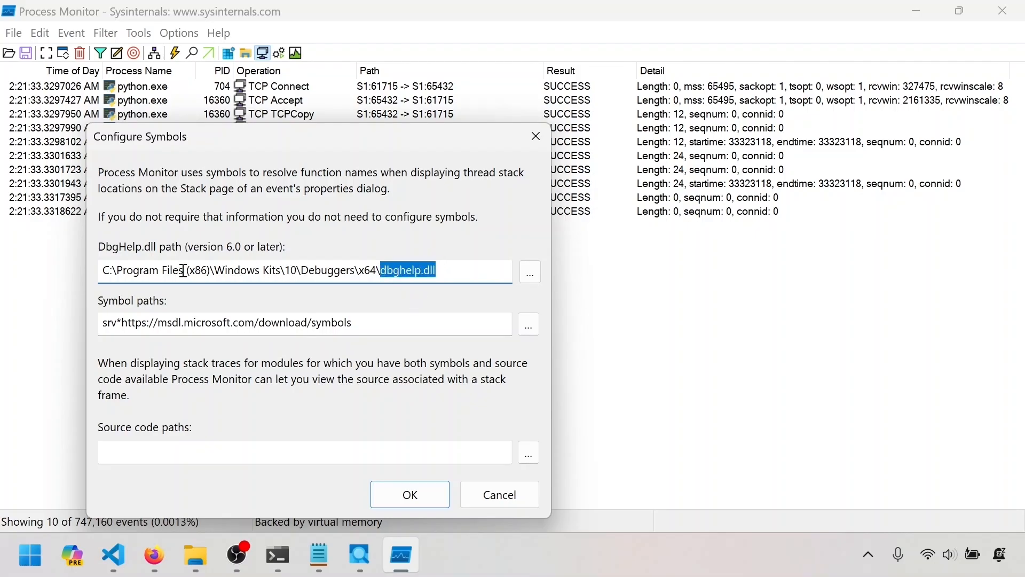
{"action": "left_click", "coordinate": [451, 268]}
{"action": "left_click_drag", "start_coordinate": [451, 268], "coordinate": [96, 257]}
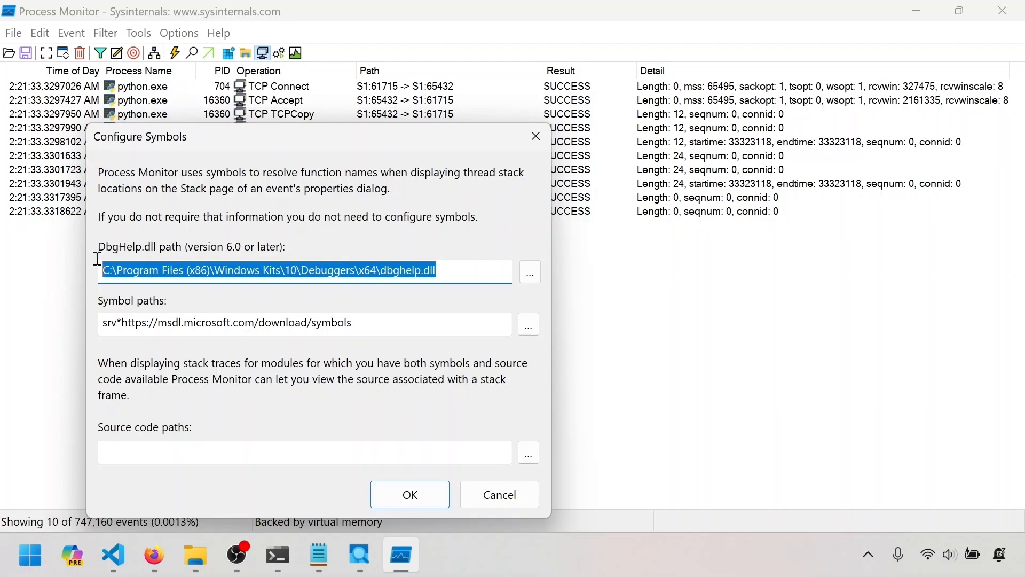
{"action": "left_click", "coordinate": [320, 269]}
{"action": "double_click", "coordinate": [354, 269]}
{"action": "left_click_drag", "start_coordinate": [443, 271], "coordinate": [377, 270]}
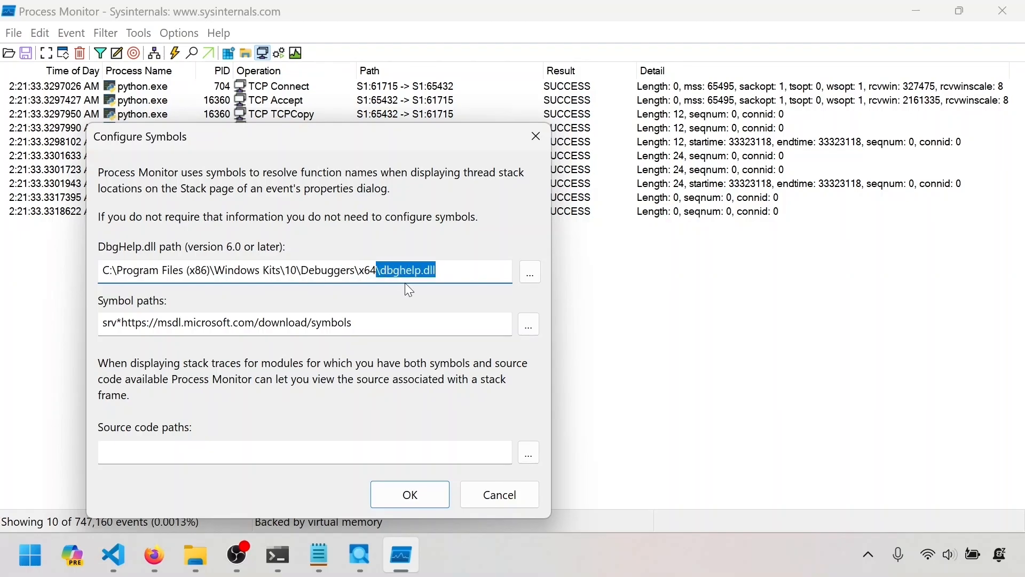
{"action": "left_click", "coordinate": [458, 272]}
{"action": "left_click", "coordinate": [217, 271]}
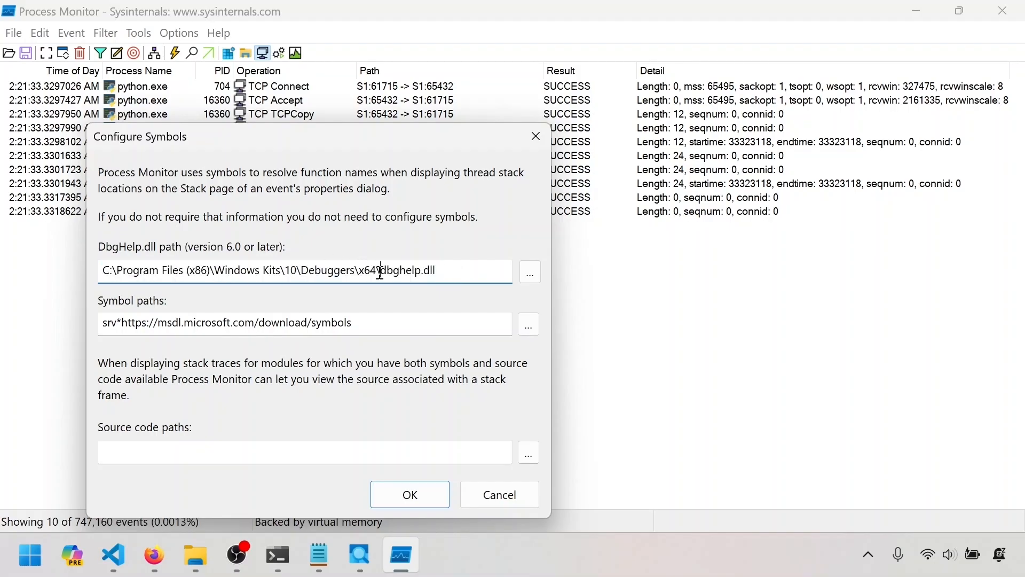
{"action": "left_click_drag", "start_coordinate": [382, 271], "coordinate": [438, 274]}
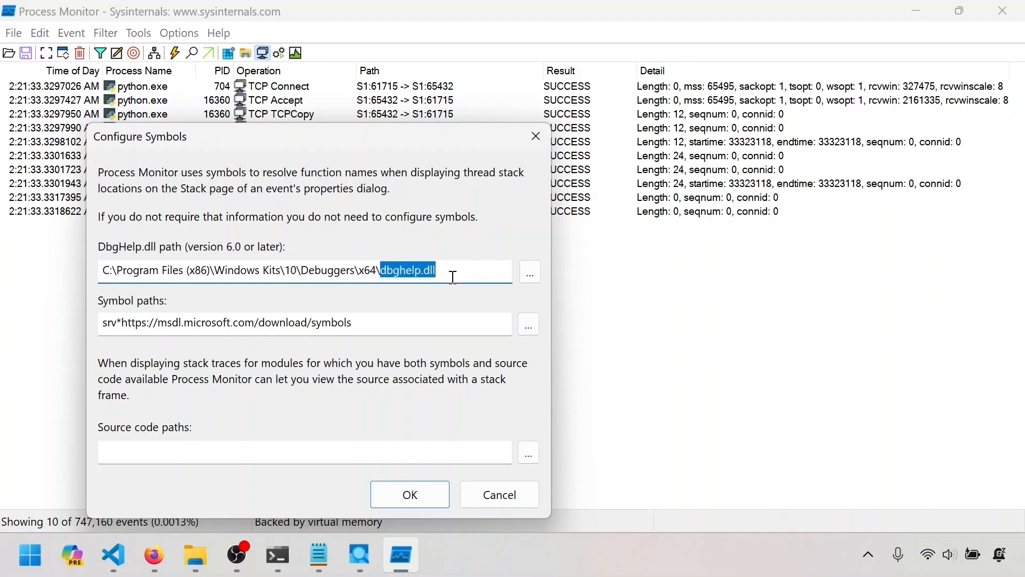
{"action": "left_click_drag", "start_coordinate": [454, 277], "coordinate": [102, 273]}
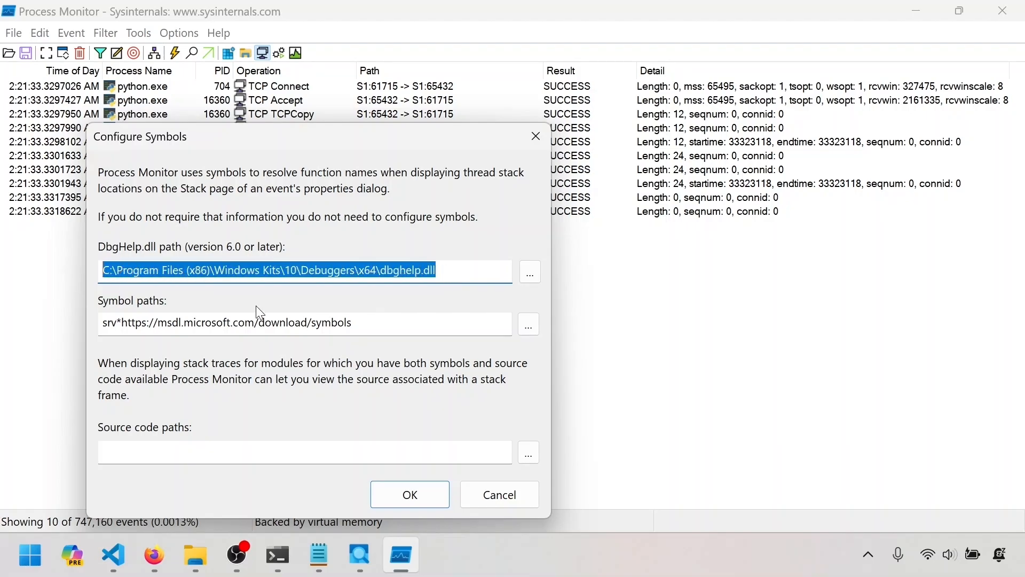
Examine the Microsoft symbol server address under Symbol paths and accept the symbol configuration.
{"action": "left_click_drag", "start_coordinate": [373, 323], "coordinate": [101, 324]}
{"action": "left_click", "coordinate": [377, 324]}
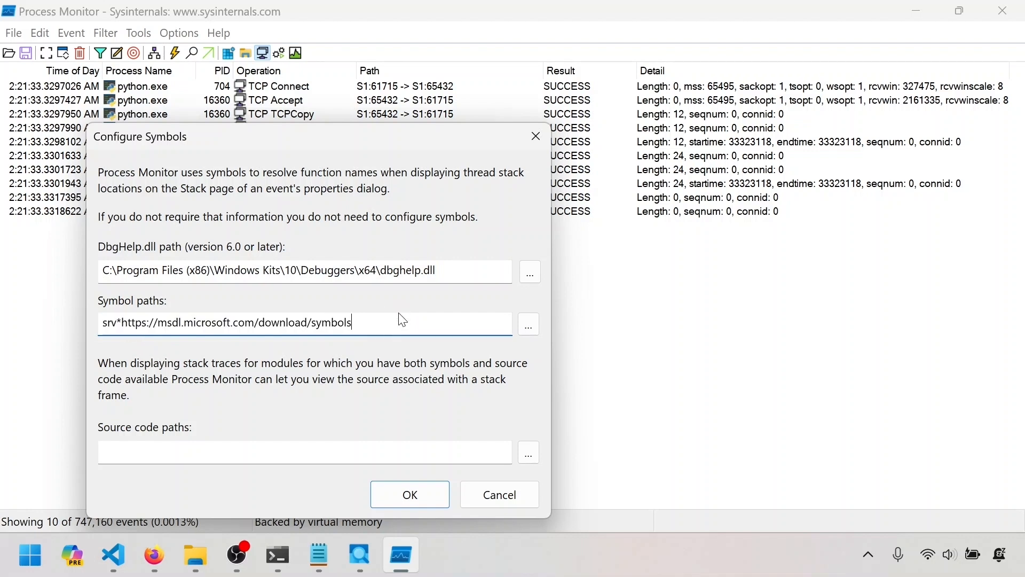
{"action": "left_click", "coordinate": [406, 494]}
Reopen the TCP Connect event's call stack with full Location names and survey its kernel and user frames.
{"action": "double_click", "coordinate": [289, 89]}
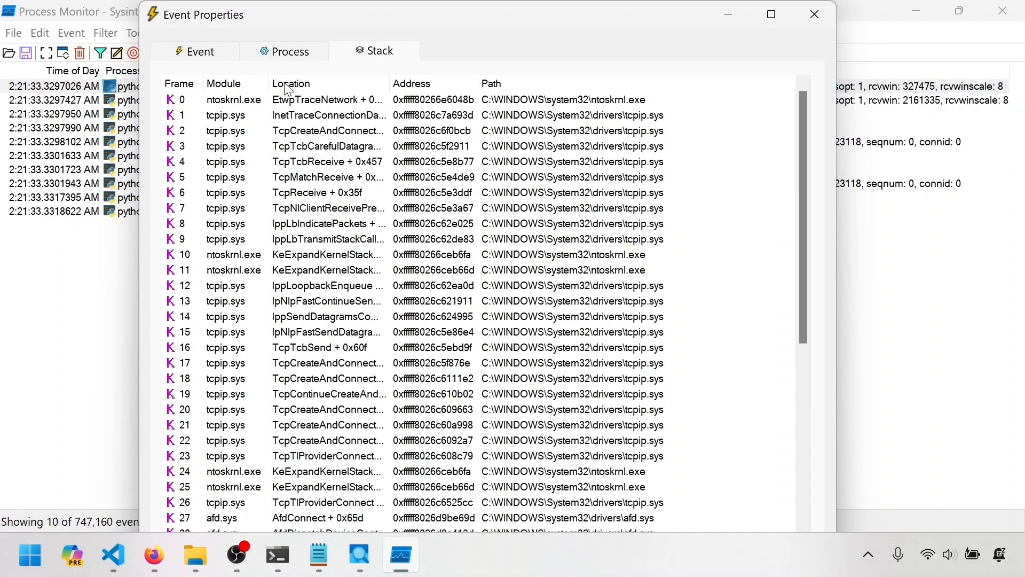
{"action": "scroll", "coordinate": [390, 307], "scroll_direction": "down", "scroll_amount": 10}
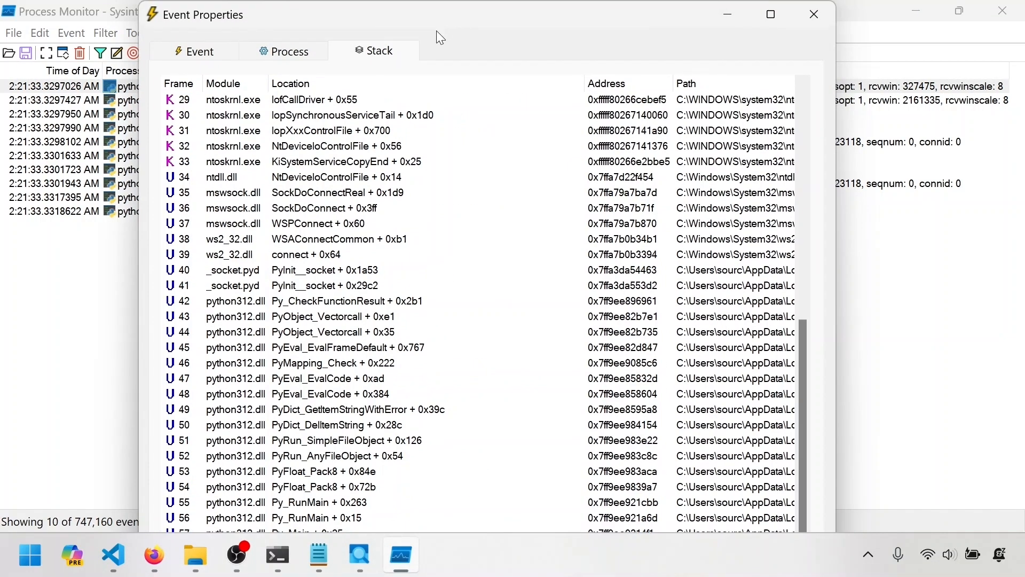
{"action": "scroll", "coordinate": [460, 224], "scroll_direction": "up", "scroll_amount": 8}
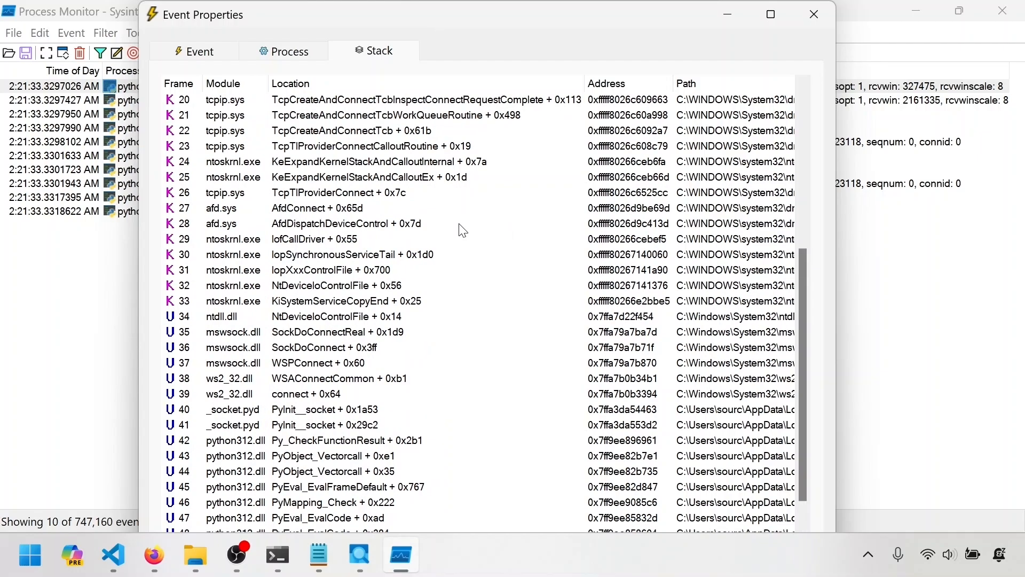
{"action": "scroll", "coordinate": [462, 225], "scroll_direction": "up", "scroll_amount": 2}
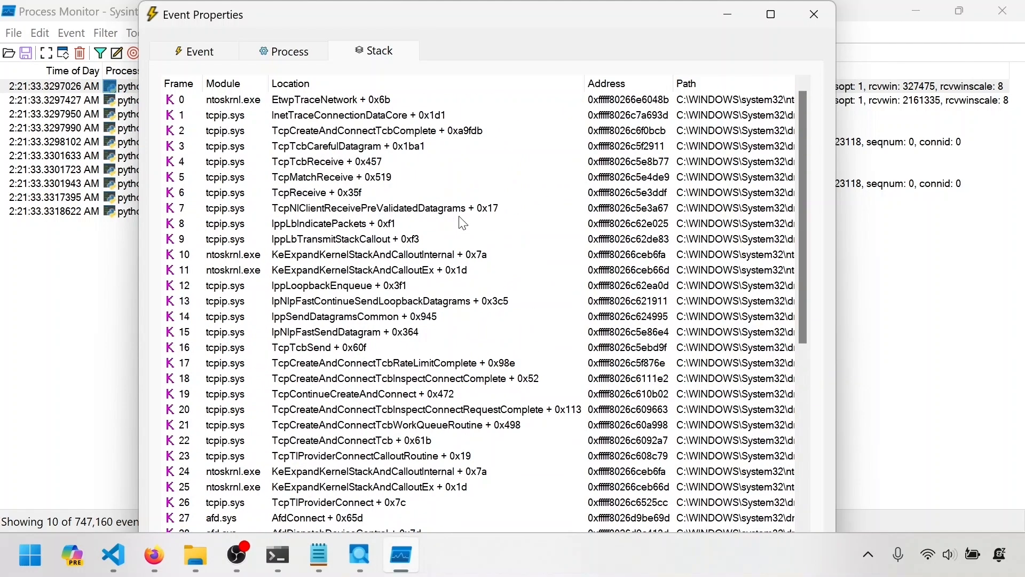
{"action": "scroll", "coordinate": [463, 223], "scroll_direction": "down", "scroll_amount": 10}
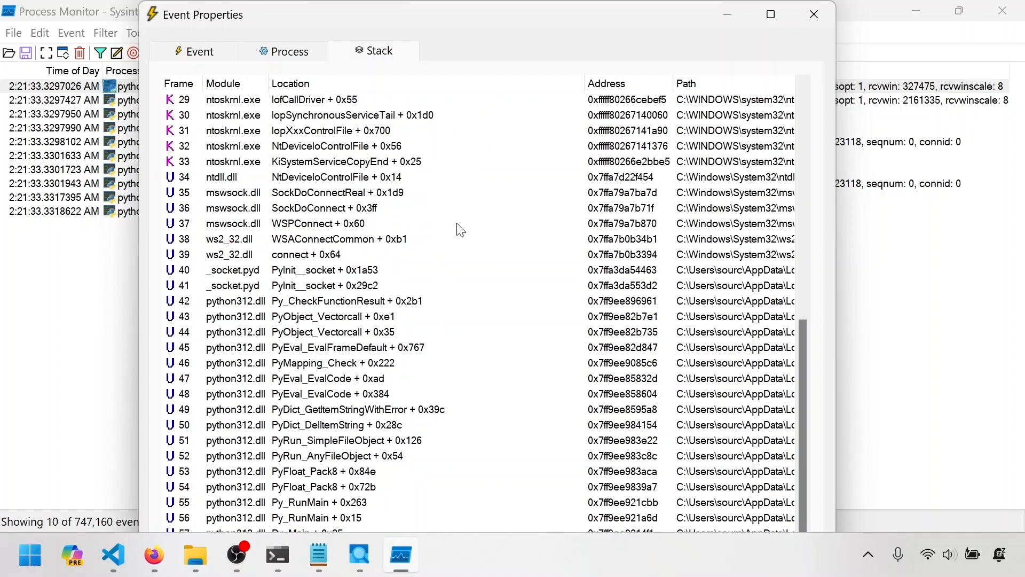
{"action": "scroll", "coordinate": [362, 396], "scroll_direction": "up", "scroll_amount": 3}
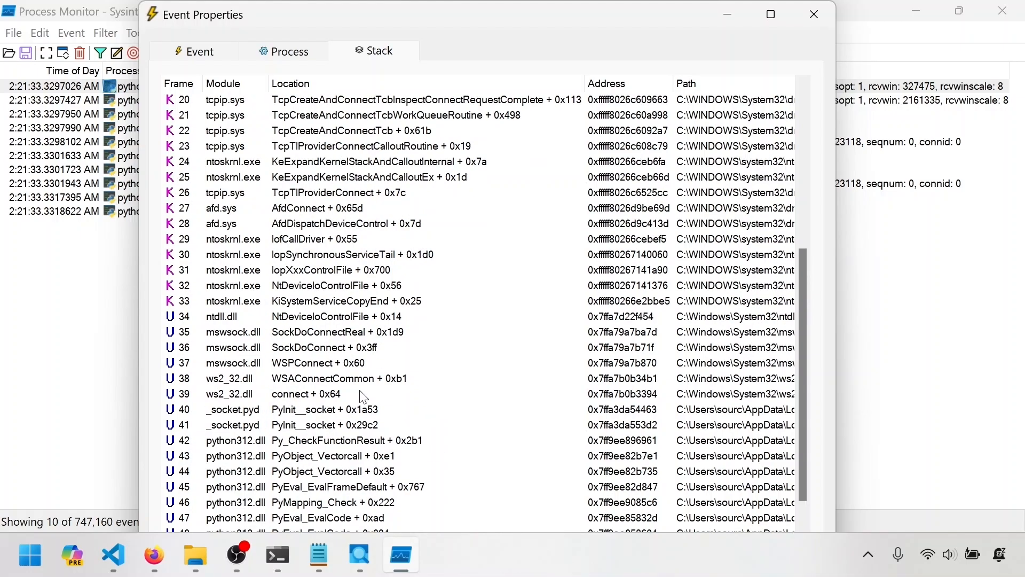
{"action": "scroll", "coordinate": [363, 395], "scroll_direction": "up", "scroll_amount": 3}
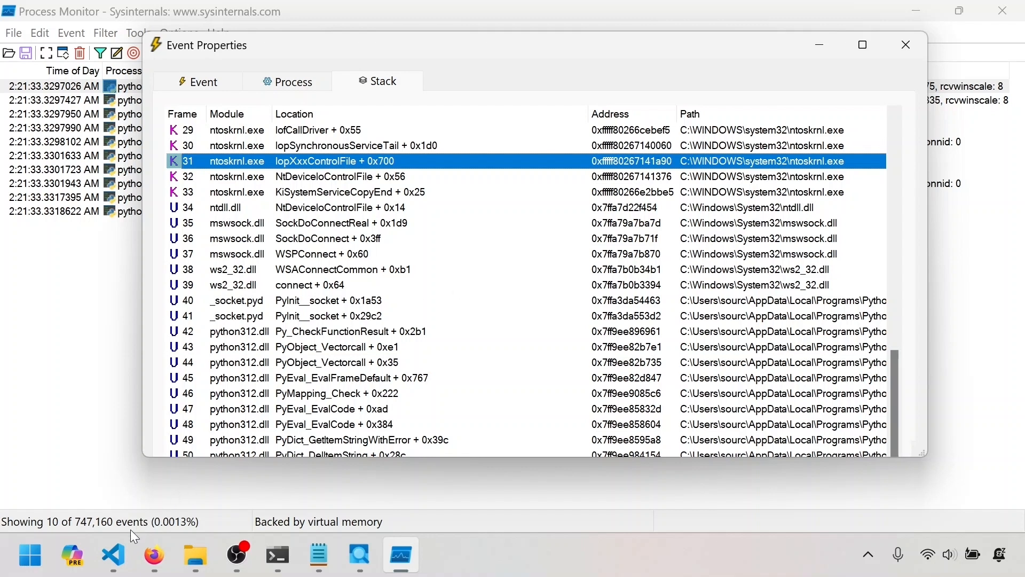
Switch to networking_client.py in Visual Studio Code and highlight the s.connect call to 127.0.0.1 on port 65432.
{"action": "left_click", "coordinate": [113, 555]}
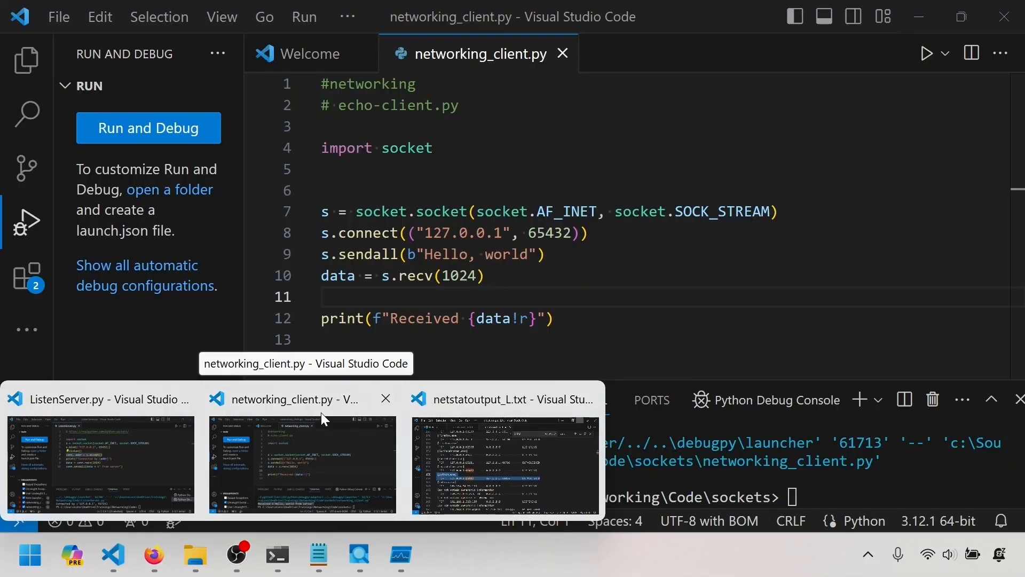
{"action": "left_click", "coordinate": [322, 420]}
{"action": "left_click_drag", "start_coordinate": [614, 231], "coordinate": [261, 236]}
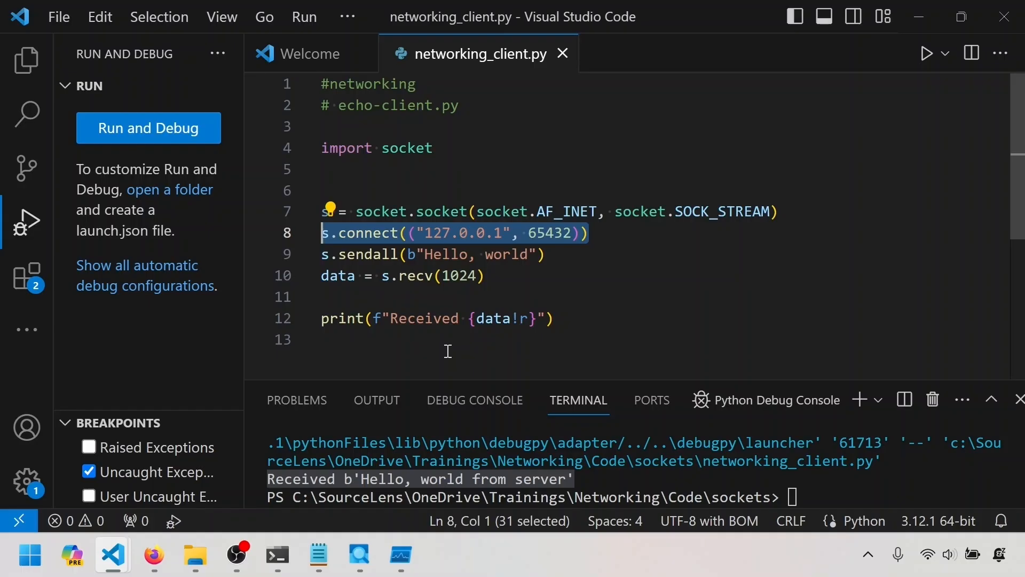
{"action": "double_click", "coordinate": [390, 233]}
{"action": "left_click_drag", "start_coordinate": [390, 233], "coordinate": [331, 233]}
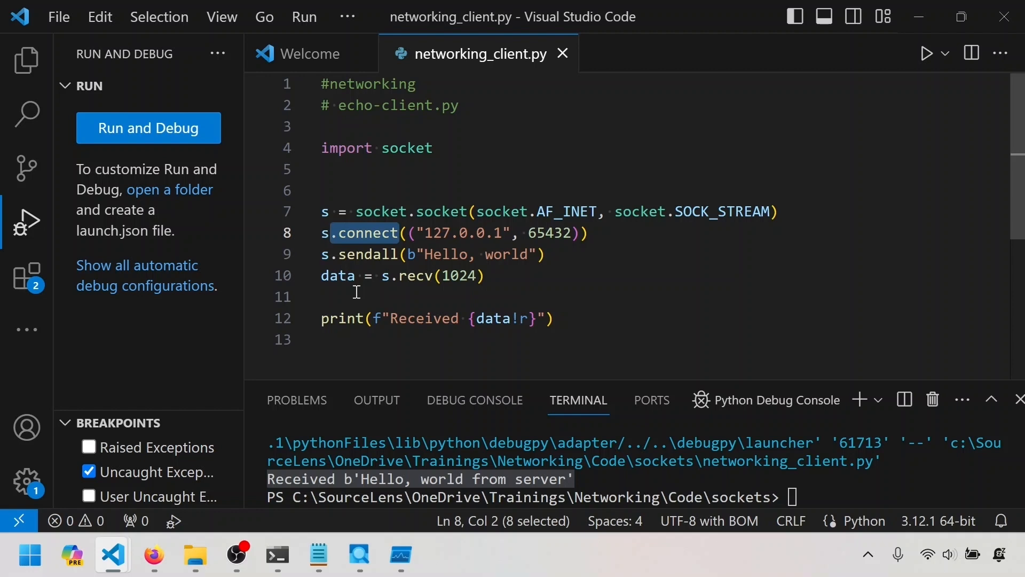
Return to Process Monitor's call stack and examine the python312.dll and _socket.pyd frames leading to connect in ws2_32.dll.
{"action": "key", "text": "alt+Tab"}
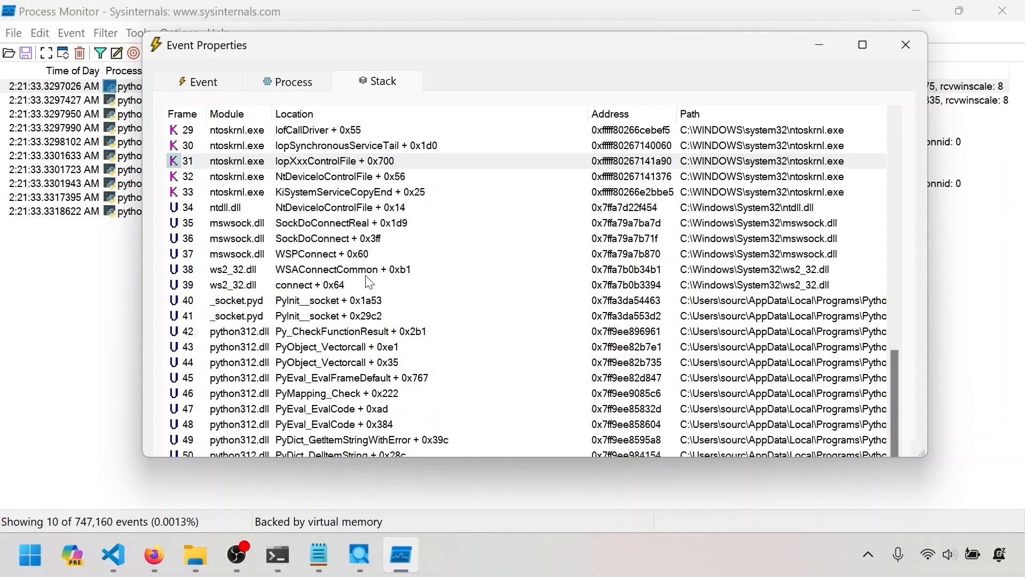
{"action": "left_click", "coordinate": [385, 377]}
{"action": "scroll", "coordinate": [386, 378], "scroll_direction": "up", "scroll_amount": 1}
{"action": "left_click", "coordinate": [314, 332]}
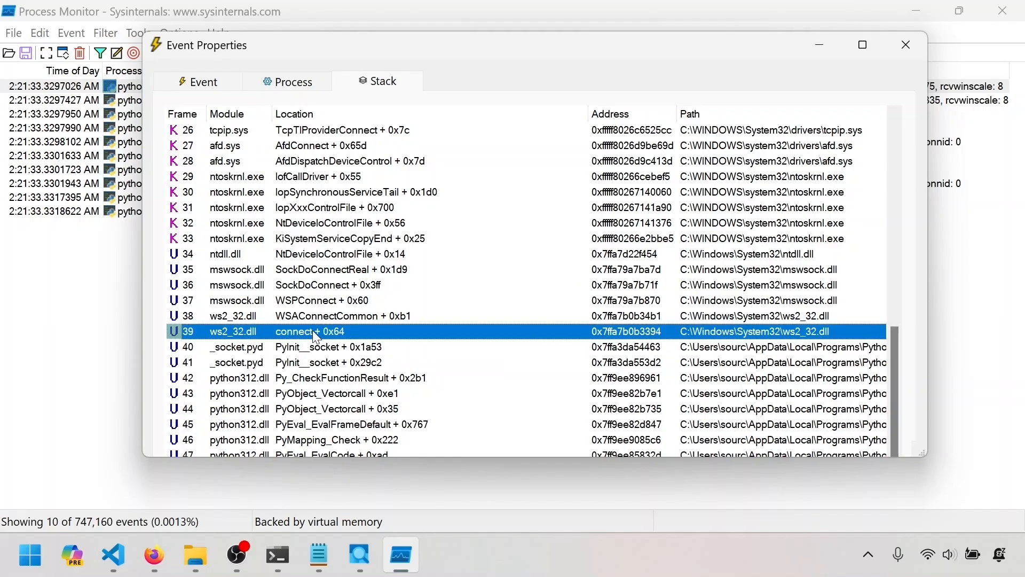
{"action": "scroll", "coordinate": [314, 335], "scroll_direction": "down", "scroll_amount": 1}
{"action": "left_click", "coordinate": [330, 406]}
{"action": "left_click", "coordinate": [331, 378]}
{"action": "left_click", "coordinate": [322, 346]}
{"action": "scroll", "coordinate": [323, 347], "scroll_direction": "up", "scroll_amount": 1}
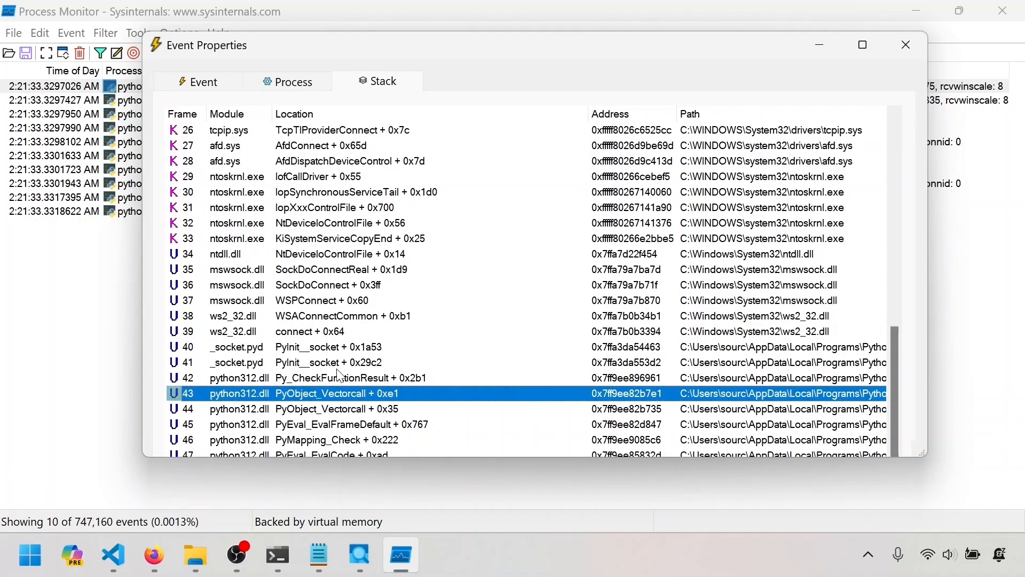
Trace the stack from connect through WSPConnect and NtDeviceIoControlFile to the first kernel frame, KiSystemServiceCopyEnd.
{"action": "left_click", "coordinate": [303, 332]}
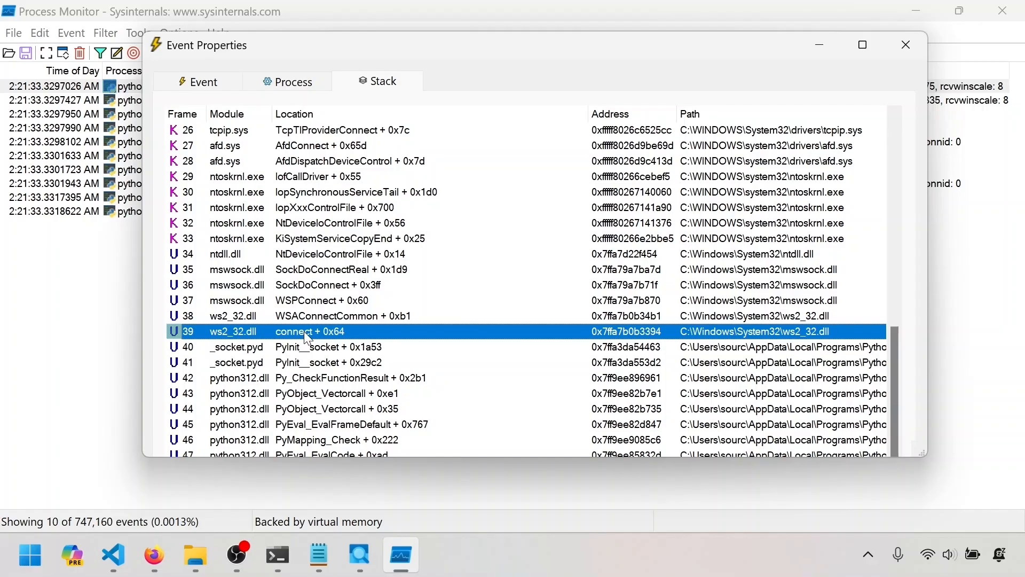
{"action": "left_click", "coordinate": [300, 299]}
{"action": "left_click", "coordinate": [303, 253]}
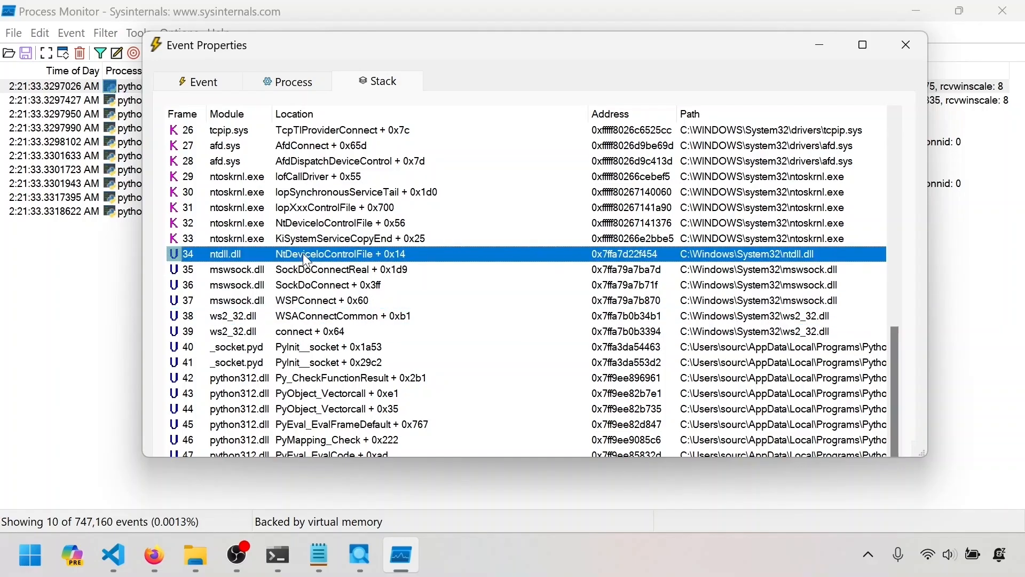
{"action": "scroll", "coordinate": [303, 253], "scroll_direction": "up", "scroll_amount": 1}
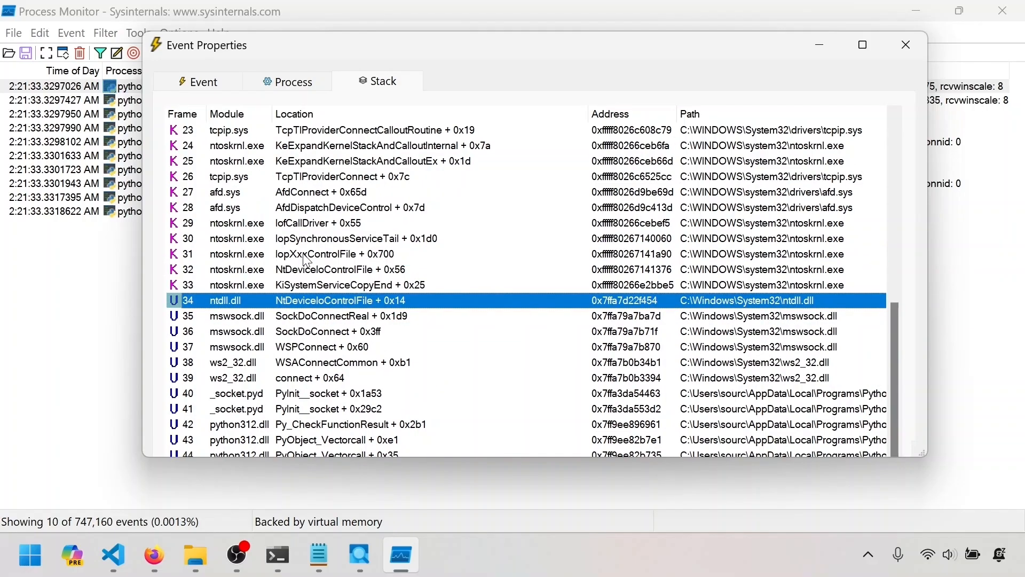
{"action": "left_click", "coordinate": [181, 285]}
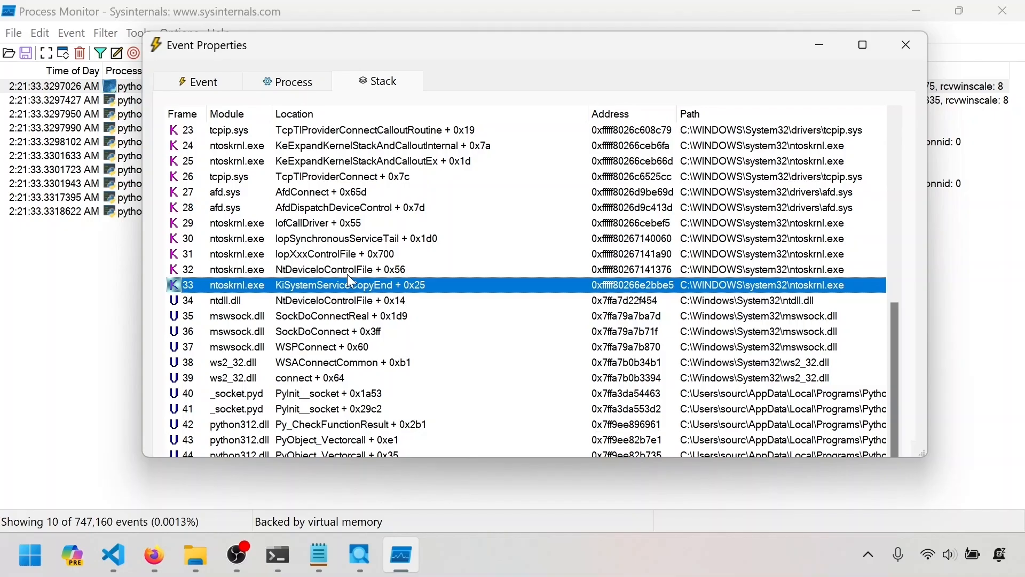
Trace the kernel frames from AfdConnect in afd.sys up to TcpTlProviderConnectCalloutRoutine in tcpip.sys.
{"action": "scroll", "coordinate": [348, 278], "scroll_direction": "up", "scroll_amount": 2}
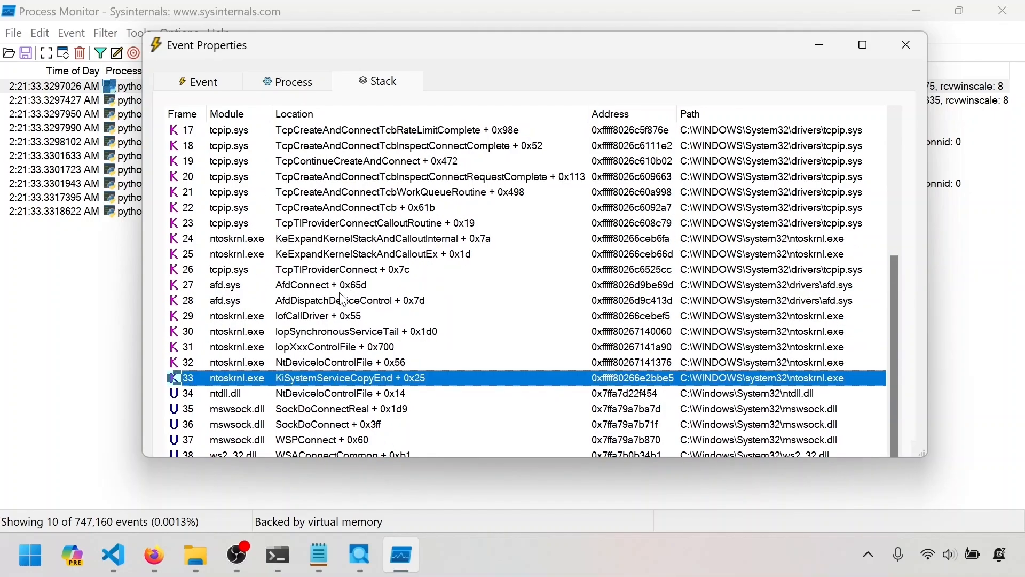
{"action": "left_click", "coordinate": [319, 289]}
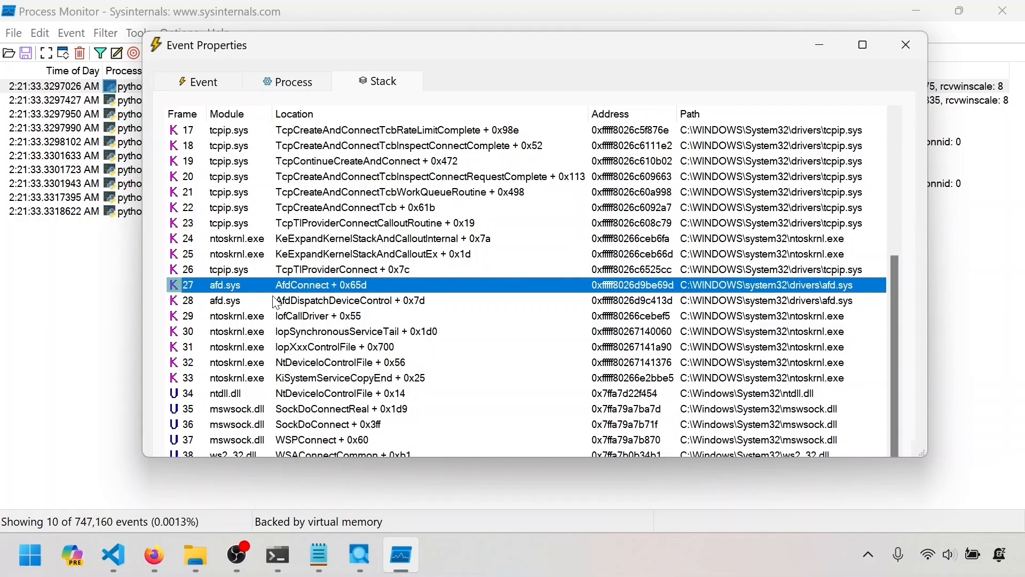
{"action": "scroll", "coordinate": [276, 299], "scroll_direction": "up", "scroll_amount": 2}
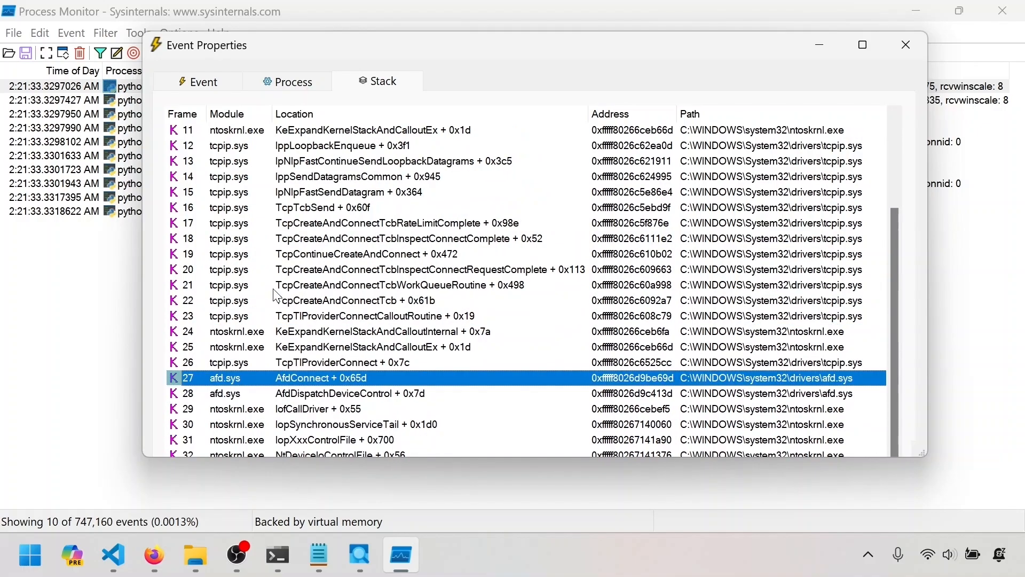
{"action": "left_click", "coordinate": [289, 316]}
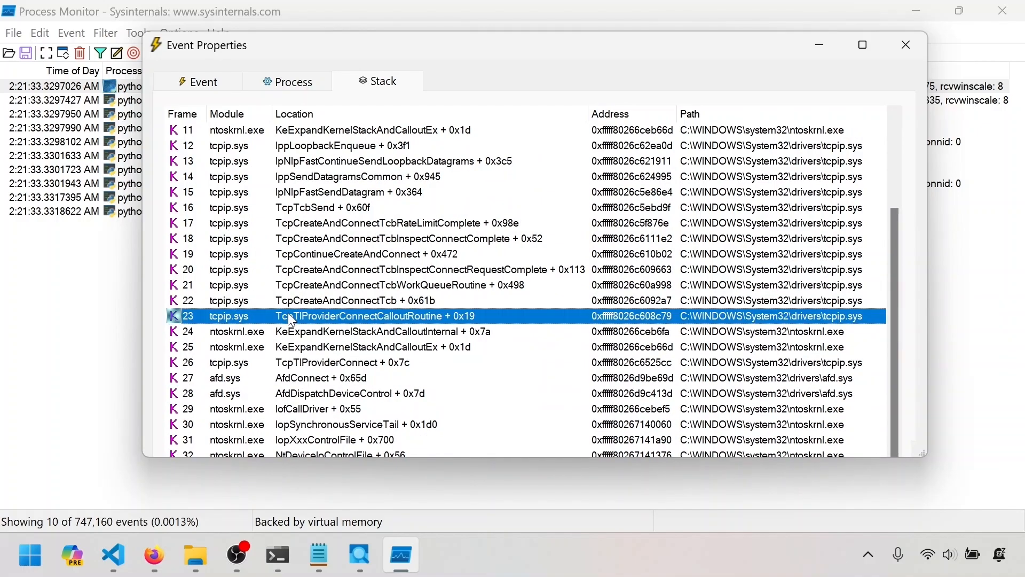
Examine the tcpip.sys datagram send and loopback frames around IppLoopbackEnqueue, and review the stack from its topmost frame to the Python frames.
{"action": "scroll", "coordinate": [289, 316], "scroll_direction": "up", "scroll_amount": 1}
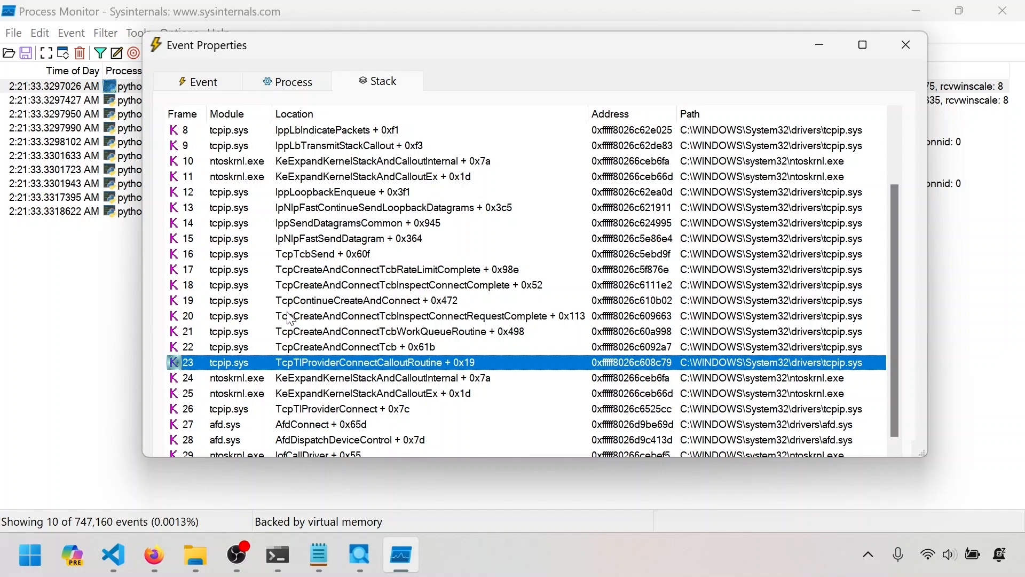
{"action": "scroll", "coordinate": [290, 319], "scroll_direction": "up", "scroll_amount": 1}
{"action": "left_click", "coordinate": [296, 238]}
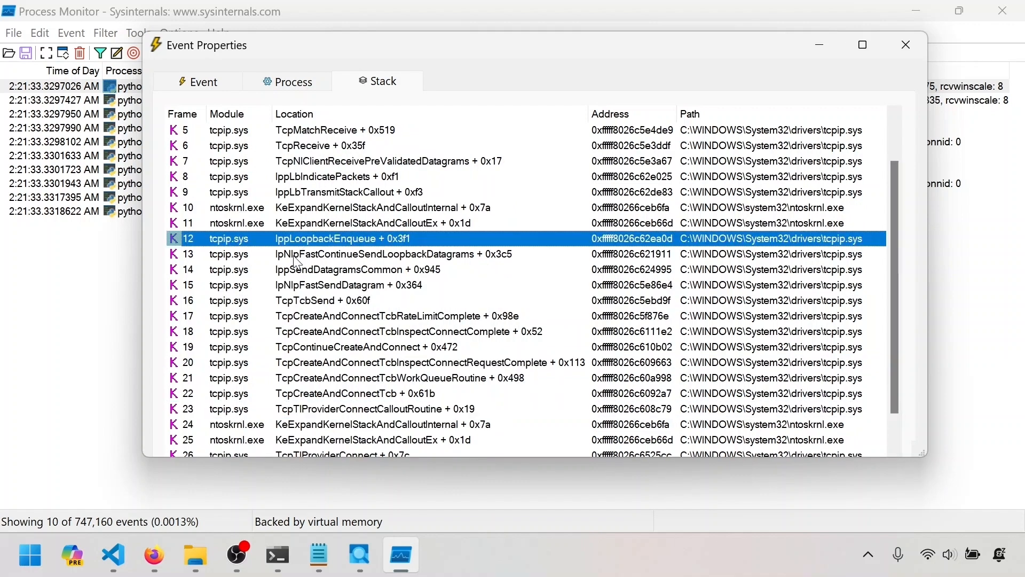
{"action": "left_click", "coordinate": [294, 257]}
{"action": "key", "text": "Up"}
{"action": "left_click", "coordinate": [296, 254]}
{"action": "left_click", "coordinate": [300, 269]}
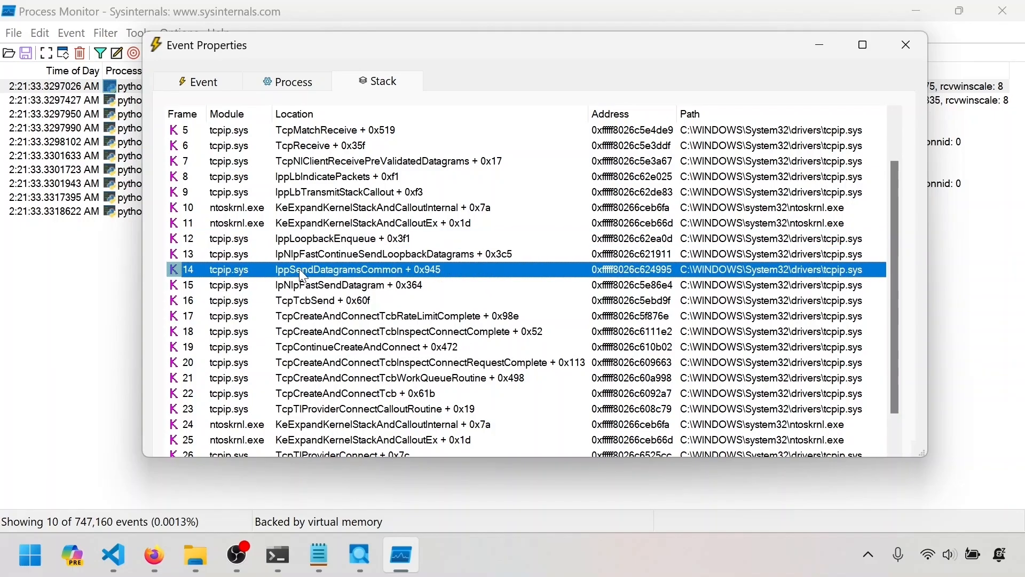
{"action": "left_click", "coordinate": [303, 254]}
{"action": "left_click", "coordinate": [304, 241]}
{"action": "scroll", "coordinate": [307, 245], "scroll_direction": "up", "scroll_amount": 2}
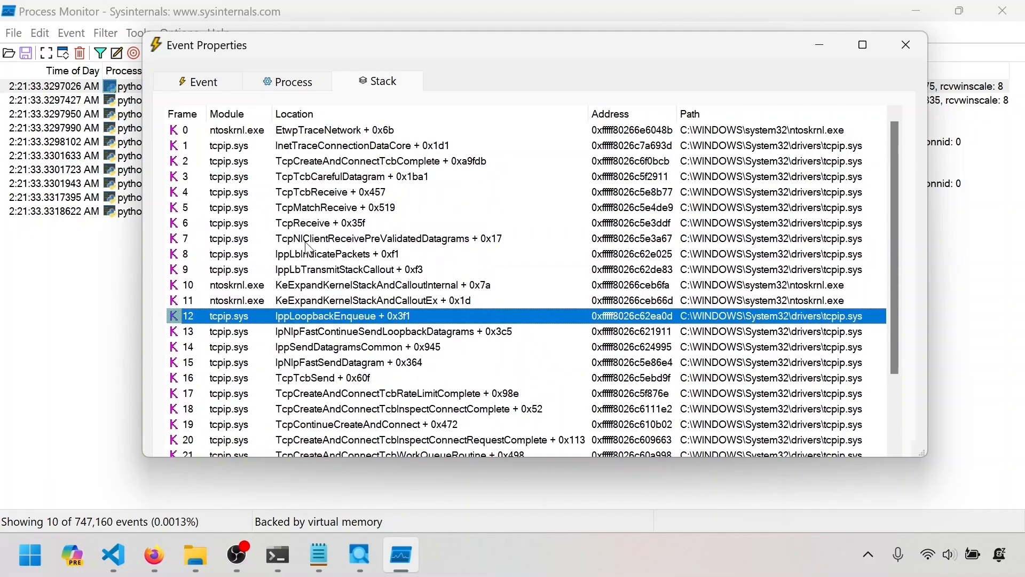
{"action": "scroll", "coordinate": [313, 274], "scroll_direction": "down", "scroll_amount": 9}
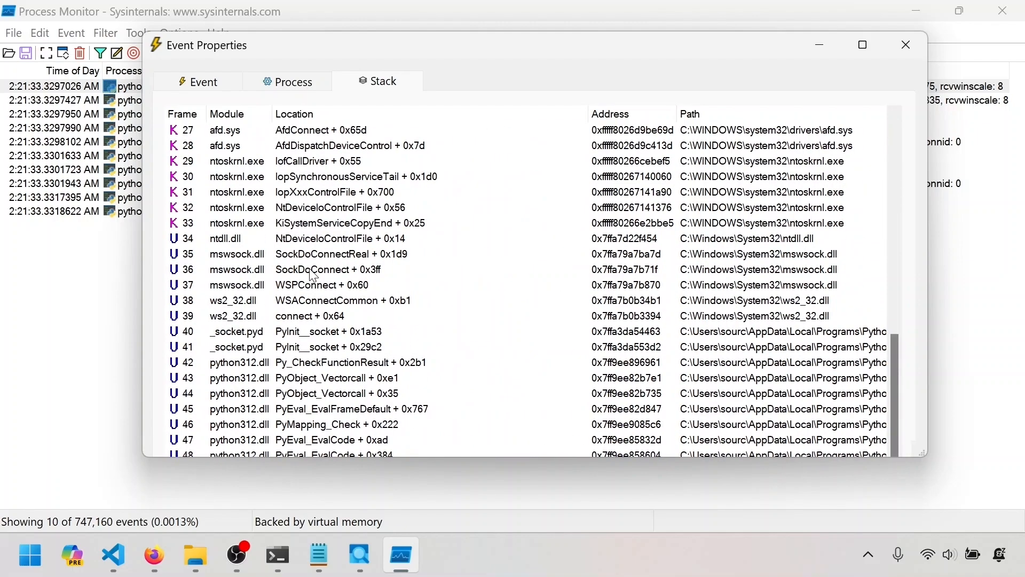
Review the TCP Connect call stack around IppLbTransmitStackCallout, and highlight the matching s.connect line of networking_client.py in Visual Studio Code.
{"action": "scroll", "coordinate": [314, 276], "scroll_direction": "down", "scroll_amount": 1}
{"action": "scroll", "coordinate": [314, 276], "scroll_direction": "up", "scroll_amount": 10}
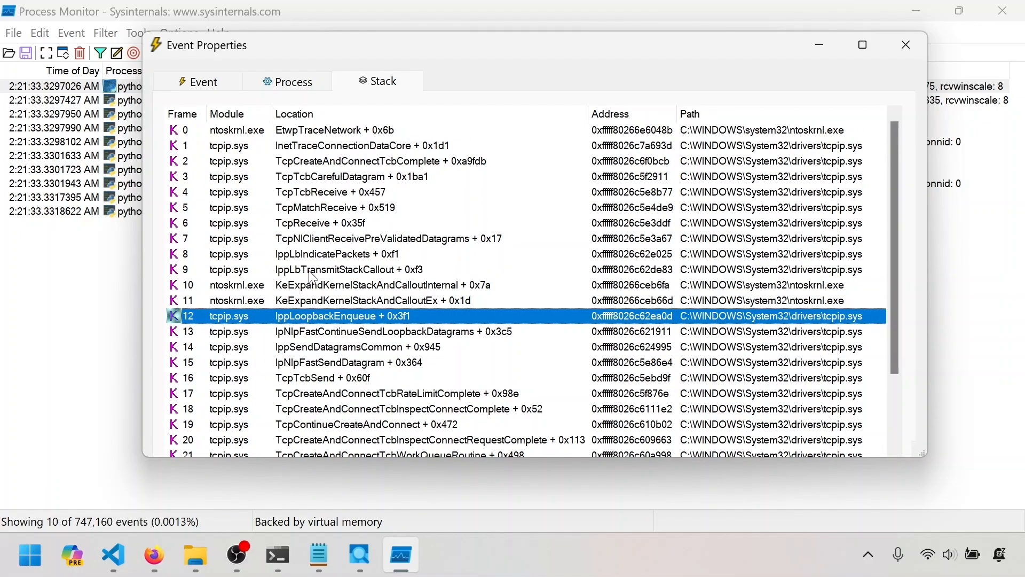
{"action": "left_click", "coordinate": [310, 271]}
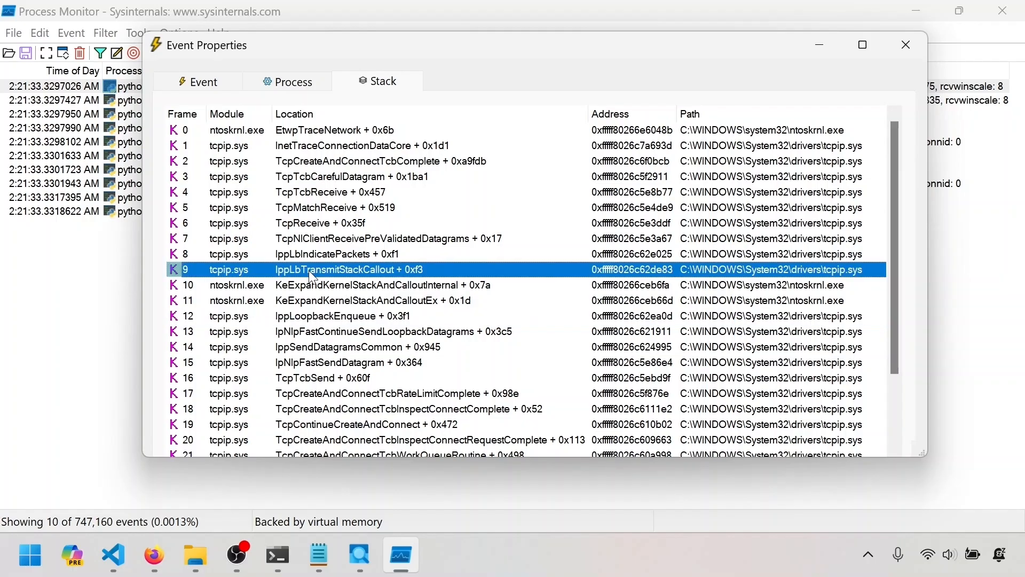
{"action": "scroll", "coordinate": [309, 270], "scroll_direction": "down", "scroll_amount": 6}
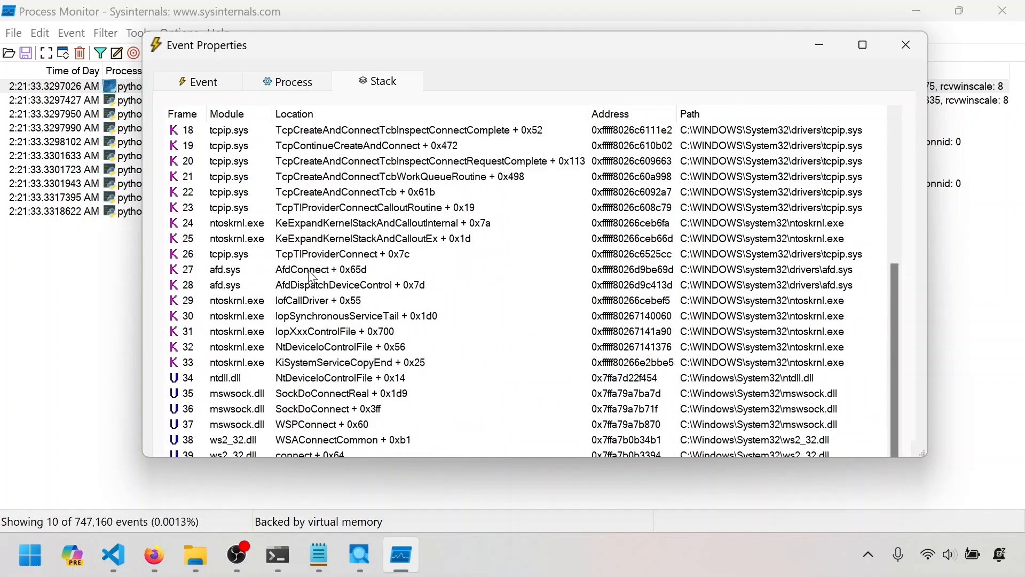
{"action": "key", "text": "alt+Tab"}
{"action": "left_click_drag", "start_coordinate": [588, 233], "coordinate": [322, 234]}
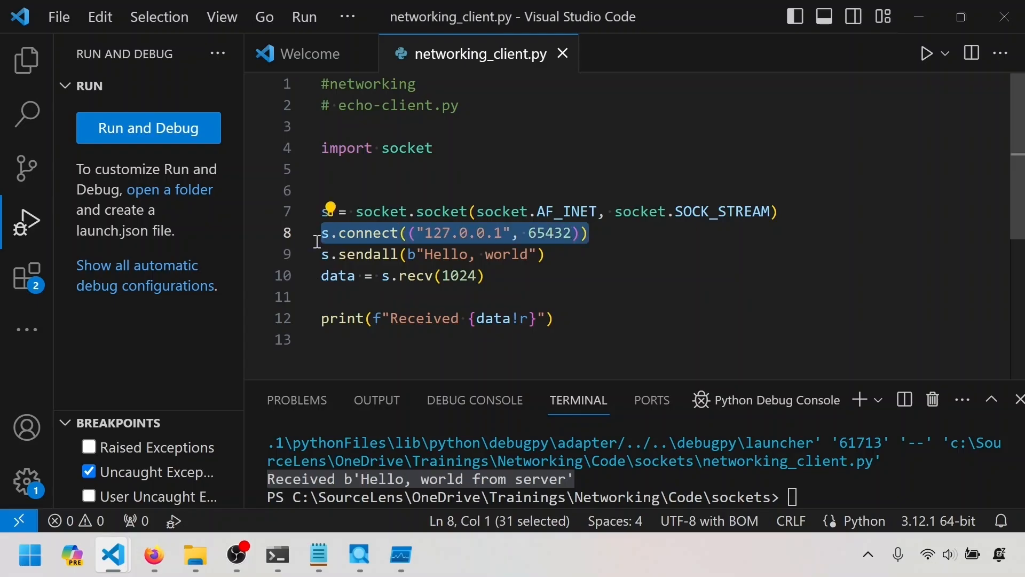
Return to Process Monitor's stack and examine the tcpip.sys receive frames from TcpMatchReceive down to IppLbTransmitStackCallout.
{"action": "key", "text": "alt+Tab"}
{"action": "scroll", "coordinate": [360, 324], "scroll_direction": "up", "scroll_amount": 6}
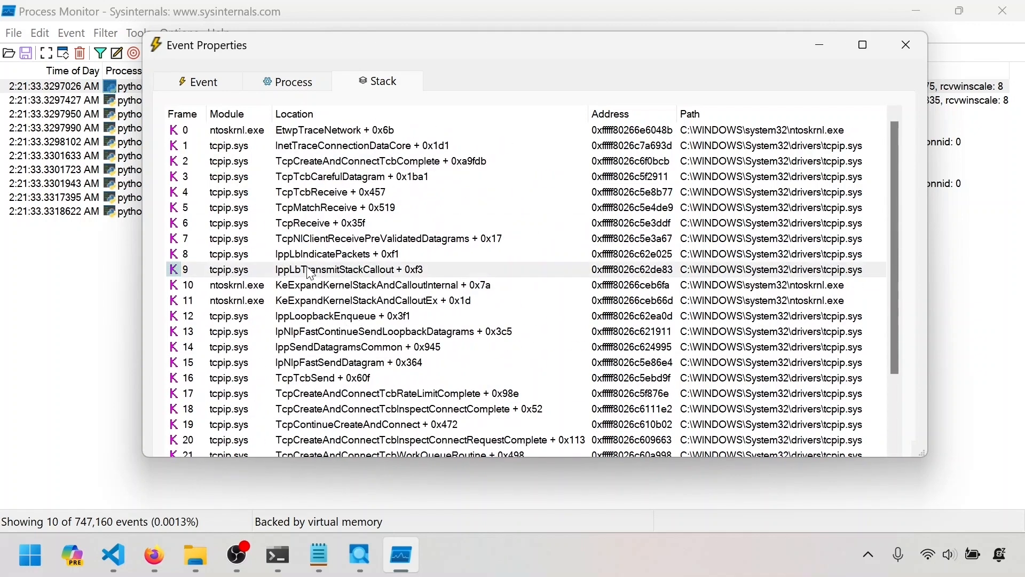
{"action": "left_click", "coordinate": [255, 208]}
{"action": "left_click", "coordinate": [250, 230]}
{"action": "left_click", "coordinate": [252, 238]}
{"action": "left_click", "coordinate": [261, 253]}
{"action": "left_click", "coordinate": [278, 270]}
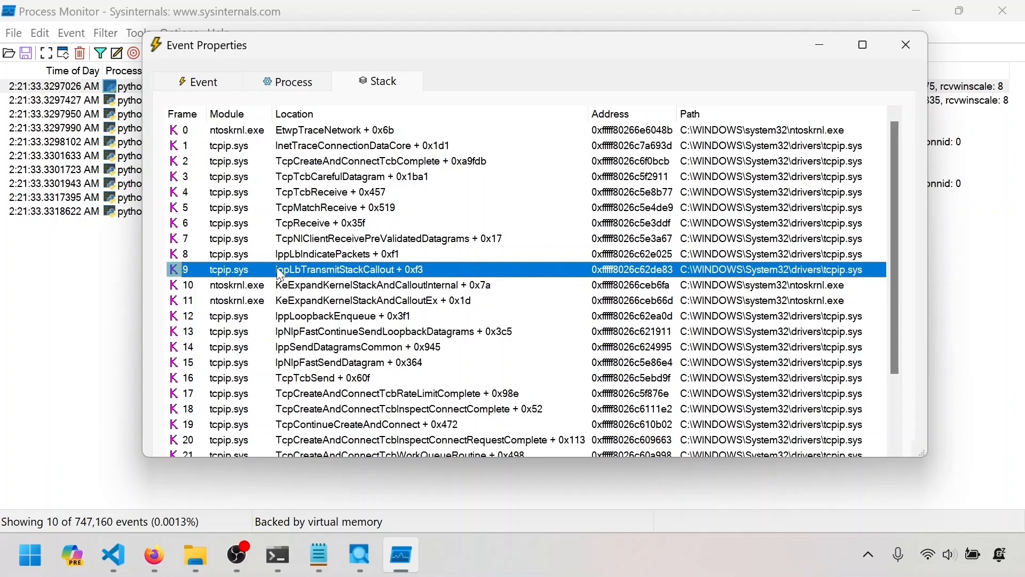
Examine the topmost tracing frames InetTraceConnectionDataCore and EtwpTraceNetwork against the rest of the stack, and close the event properties.
{"action": "left_click", "coordinate": [271, 147]}
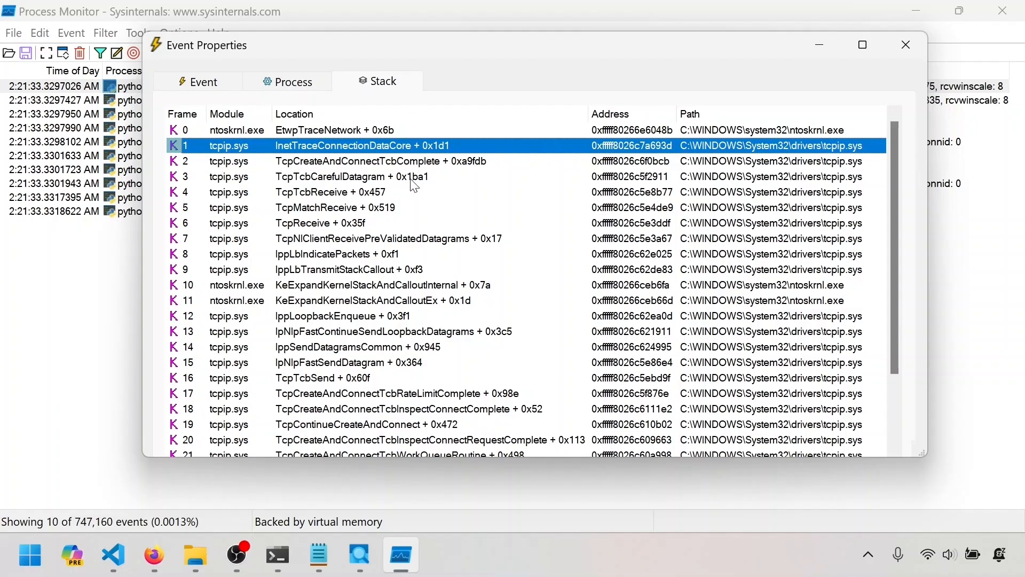
{"action": "left_click", "coordinate": [369, 132]}
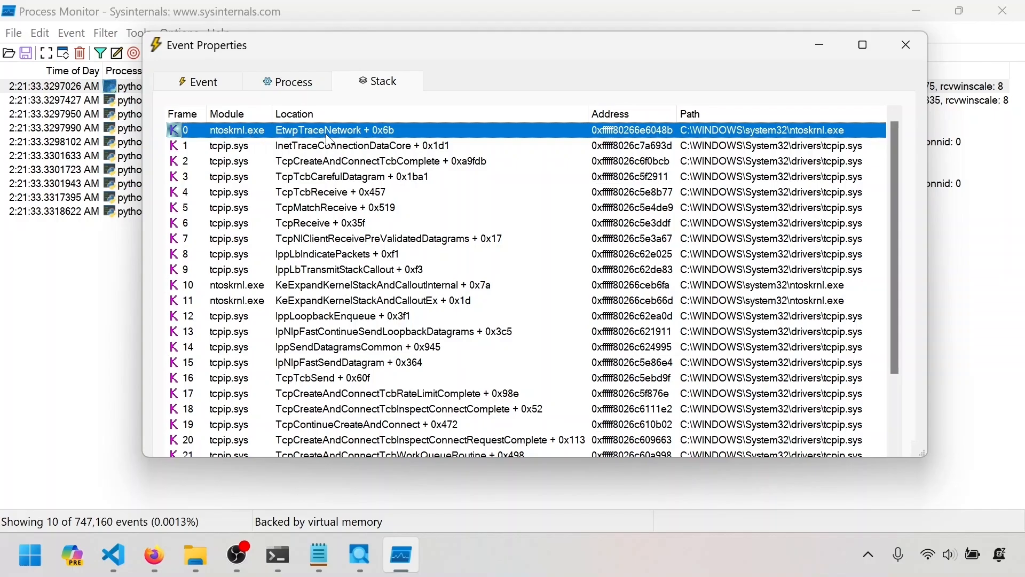
{"action": "left_click", "coordinate": [277, 148]}
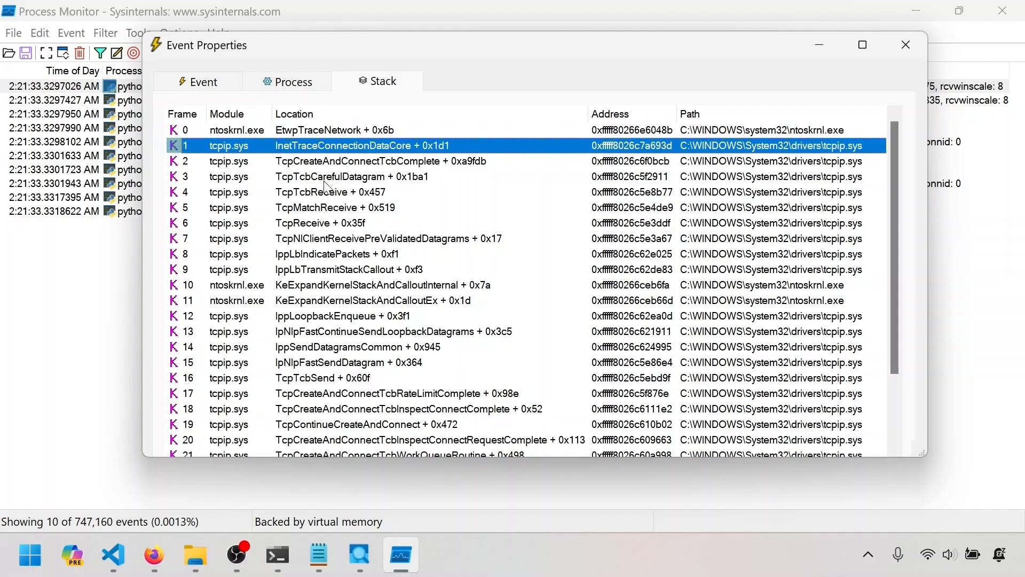
{"action": "scroll", "coordinate": [328, 188], "scroll_direction": "down", "scroll_amount": 10}
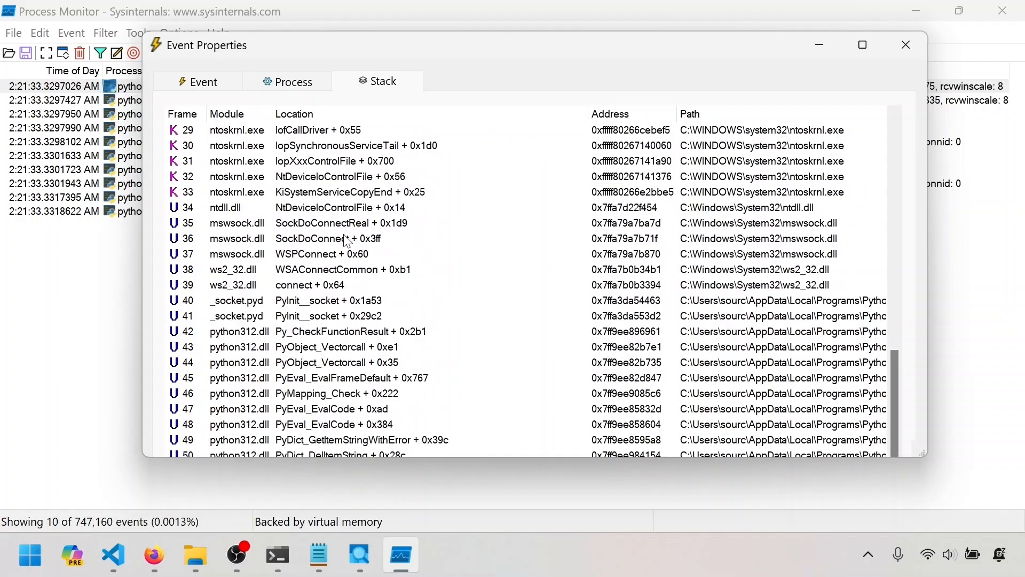
{"action": "scroll", "coordinate": [347, 241], "scroll_direction": "up", "scroll_amount": 10}
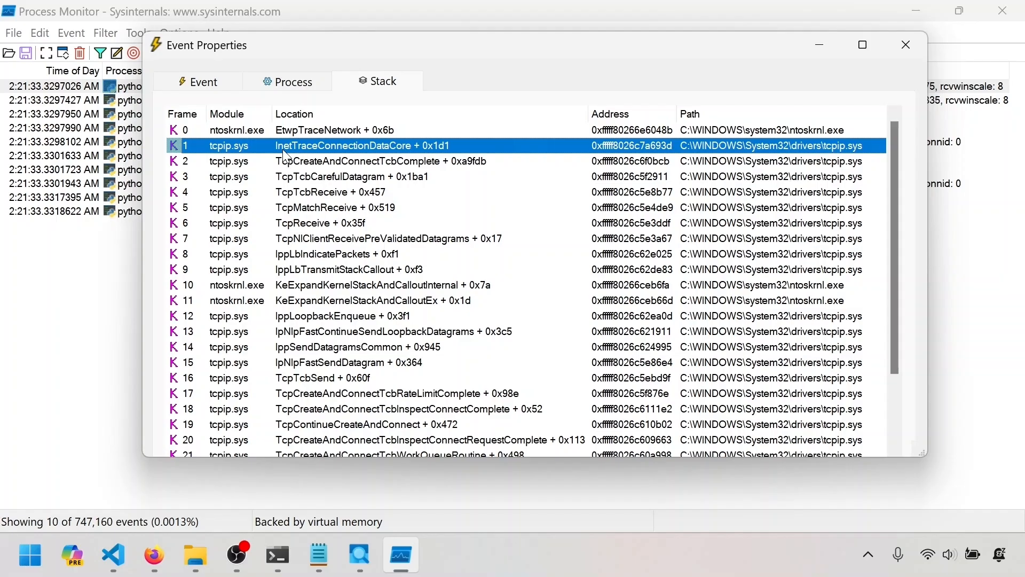
{"action": "key", "text": "Escape"}
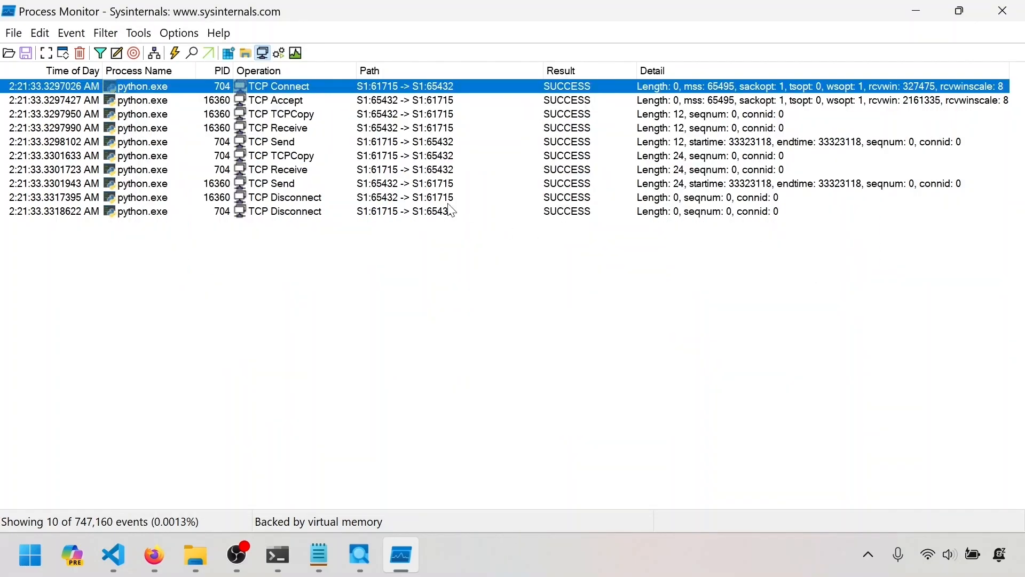
Compare the two TCP Disconnect events of the server and client python.exe processes in the event list.
{"action": "left_click", "coordinate": [302, 199]}
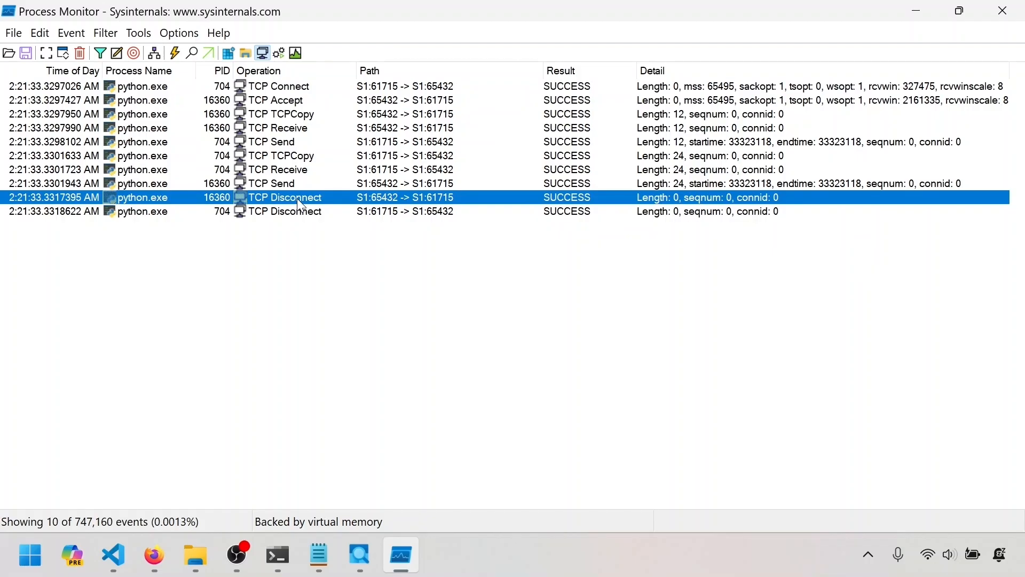
{"action": "left_click", "coordinate": [301, 211]}
{"action": "left_click", "coordinate": [297, 198]}
{"action": "left_click", "coordinate": [301, 212]}
{"action": "left_click", "coordinate": [298, 200]}
{"action": "left_click", "coordinate": [299, 209]}
{"action": "left_click", "coordinate": [303, 198]}
{"action": "left_click", "coordinate": [304, 207]}
{"action": "left_click", "coordinate": [306, 198]}
Open the call stack of the server's TCP Disconnect event and examine the PyObject_CallFinalizer and _socket.pyd frames.
{"action": "double_click", "coordinate": [311, 202]}
{"action": "scroll", "coordinate": [311, 208], "scroll_direction": "down", "scroll_amount": 10}
{"action": "left_click", "coordinate": [282, 348]}
{"action": "left_click", "coordinate": [282, 365]}
{"action": "left_click", "coordinate": [283, 349]}
{"action": "left_click", "coordinate": [283, 363]}
{"action": "left_click", "coordinate": [327, 350]}
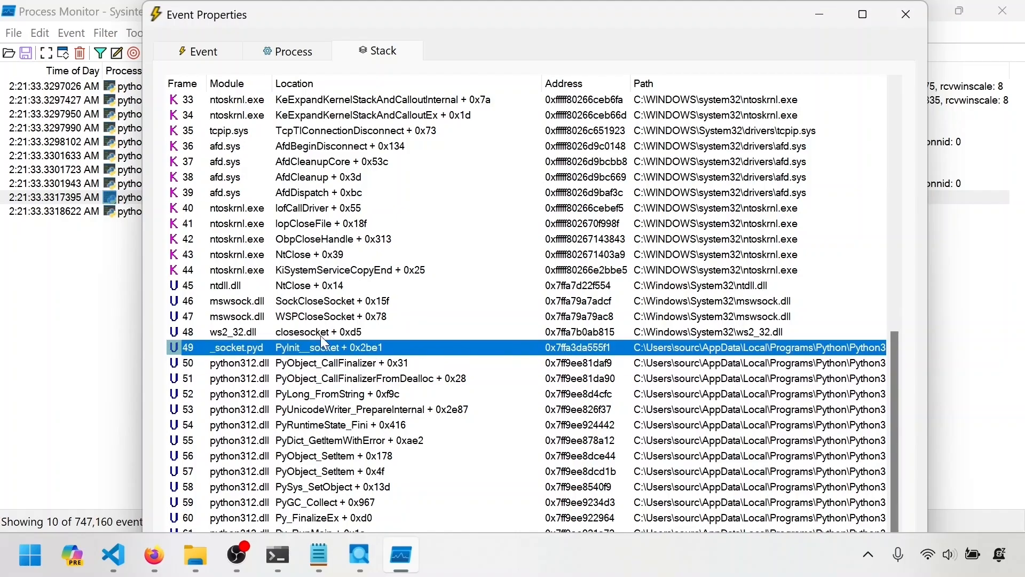
Trace the disconnect stack from closesocket in ws2_32.dll up to NtClose in ntdll.dll, and close the event properties.
{"action": "left_click", "coordinate": [322, 338]}
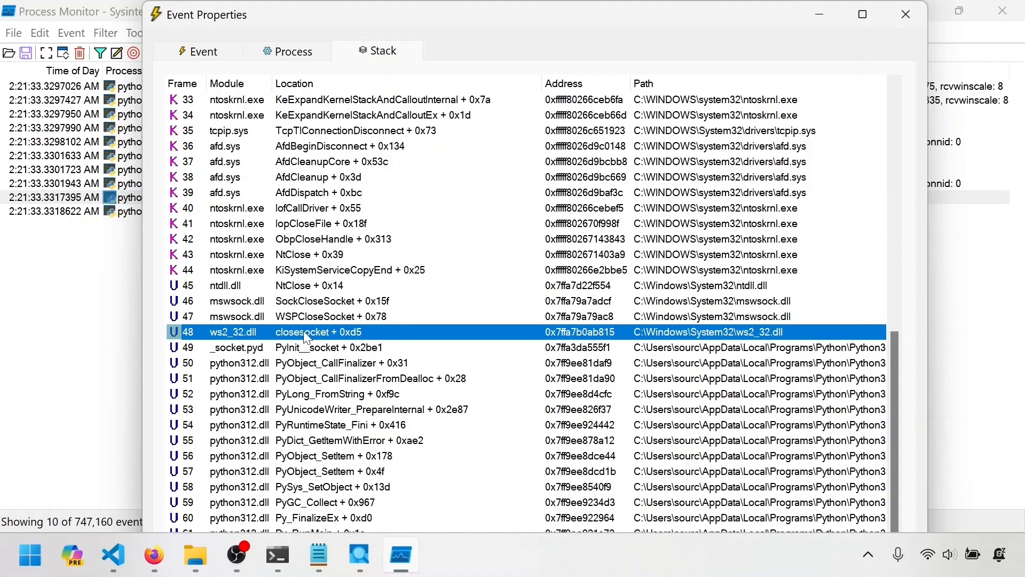
{"action": "left_click", "coordinate": [303, 297]}
{"action": "left_click", "coordinate": [300, 287]}
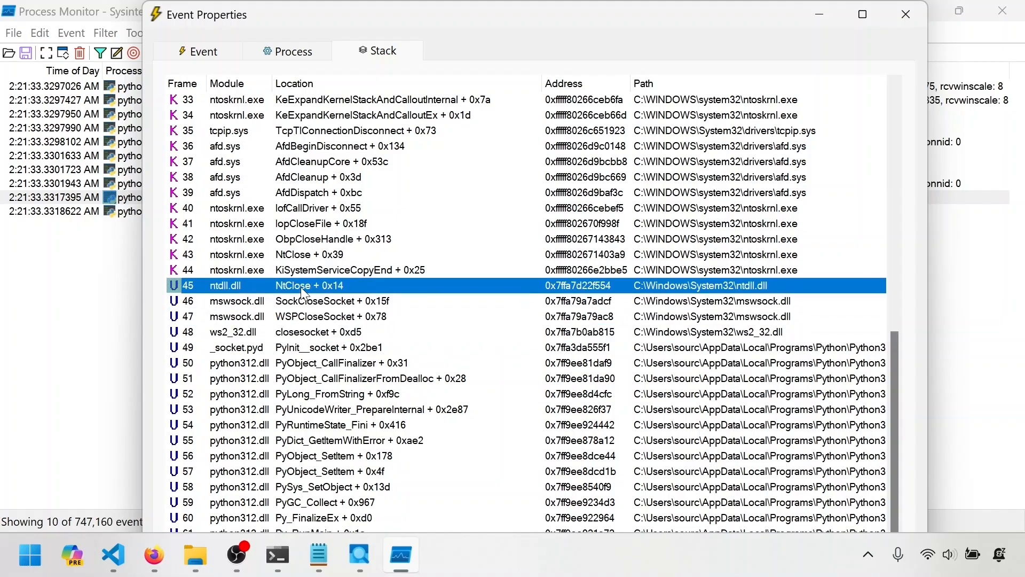
{"action": "left_click", "coordinate": [905, 14]}
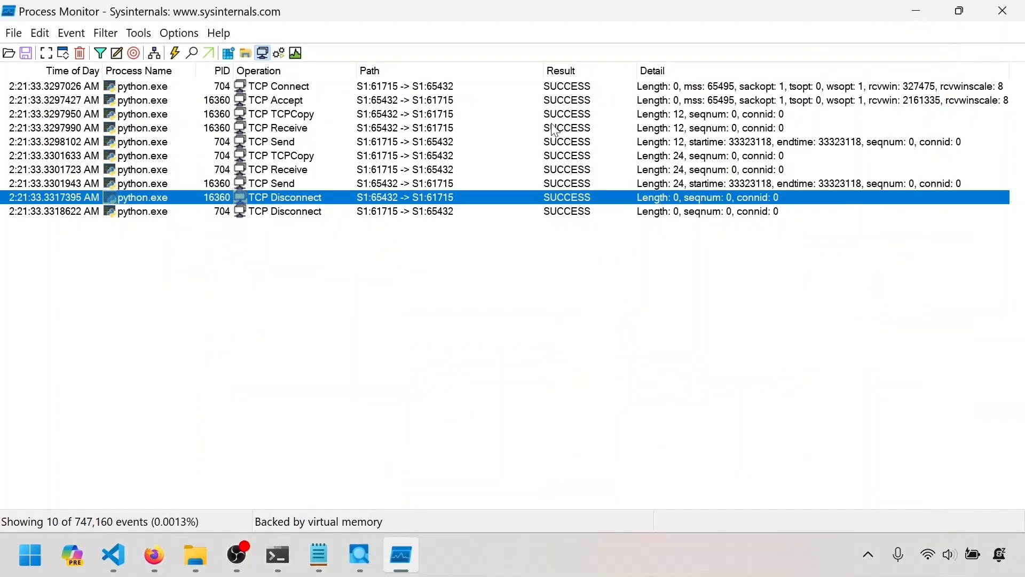
Reopen the server's TCP Disconnect stack and trace it from closesocket through SockCloseSocket and NtClose to the kernel's ObpCloseHandle frame.
{"action": "left_click", "coordinate": [302, 210]}
{"action": "left_click", "coordinate": [300, 200]}
{"action": "double_click", "coordinate": [299, 199]}
{"action": "scroll", "coordinate": [417, 264], "scroll_direction": "down", "scroll_amount": 11}
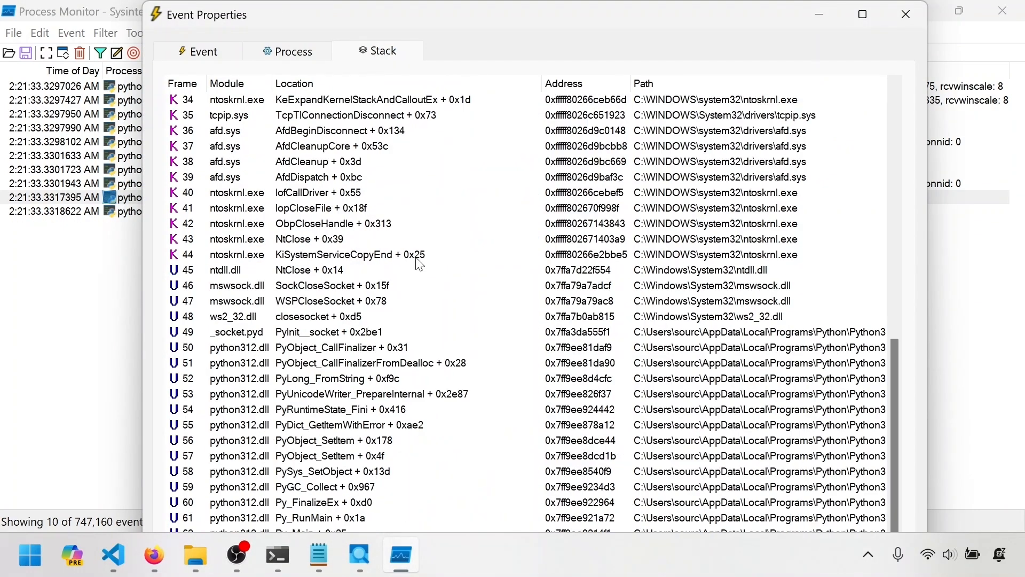
{"action": "left_click", "coordinate": [319, 287]}
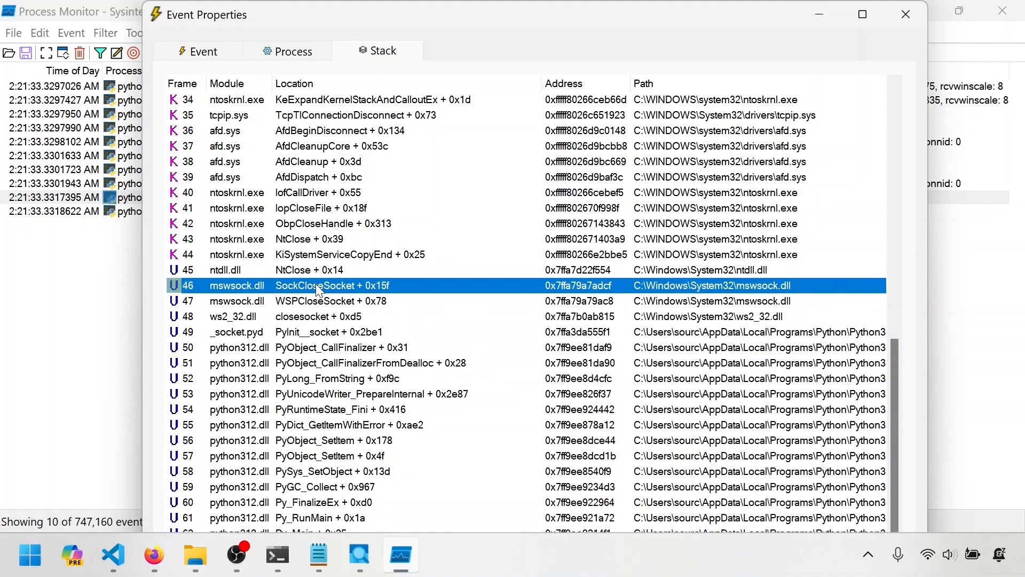
{"action": "left_click", "coordinate": [313, 314]}
{"action": "left_click", "coordinate": [313, 301]}
{"action": "left_click", "coordinate": [303, 284]}
{"action": "left_click", "coordinate": [303, 271]}
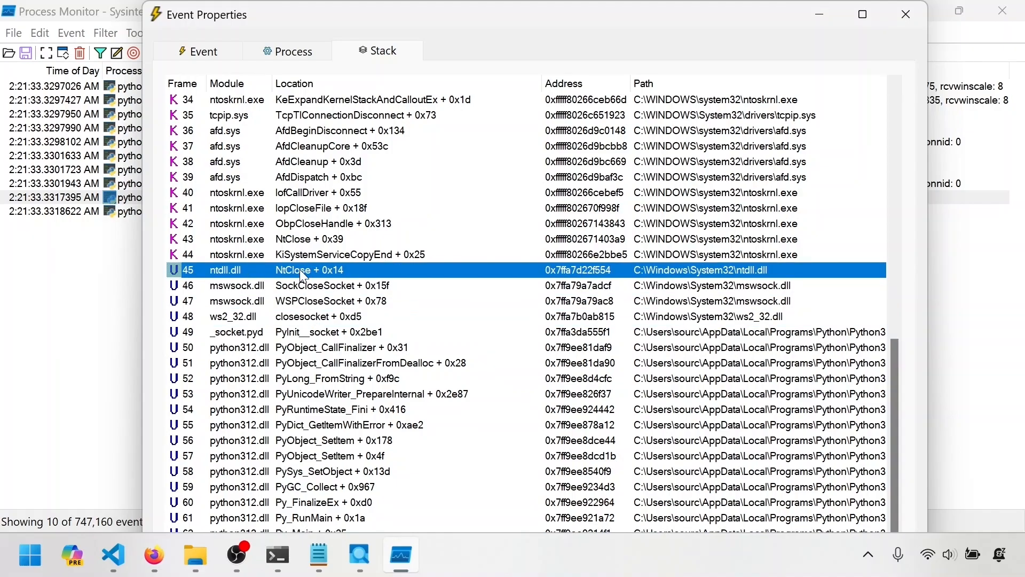
{"action": "left_click", "coordinate": [321, 226]}
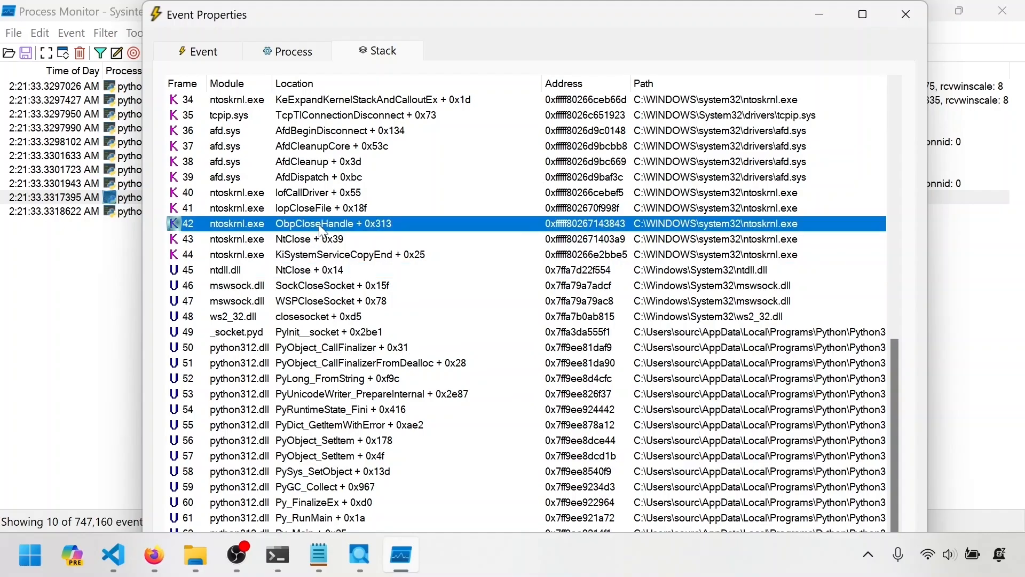
Examine the tcpip.sys frames of the server's disconnect stack up to TcpDeliverFinToClient, and reposition the event properties window.
{"action": "scroll", "coordinate": [321, 226], "scroll_direction": "up", "scroll_amount": 4}
{"action": "scroll", "coordinate": [323, 231], "scroll_direction": "up", "scroll_amount": 7}
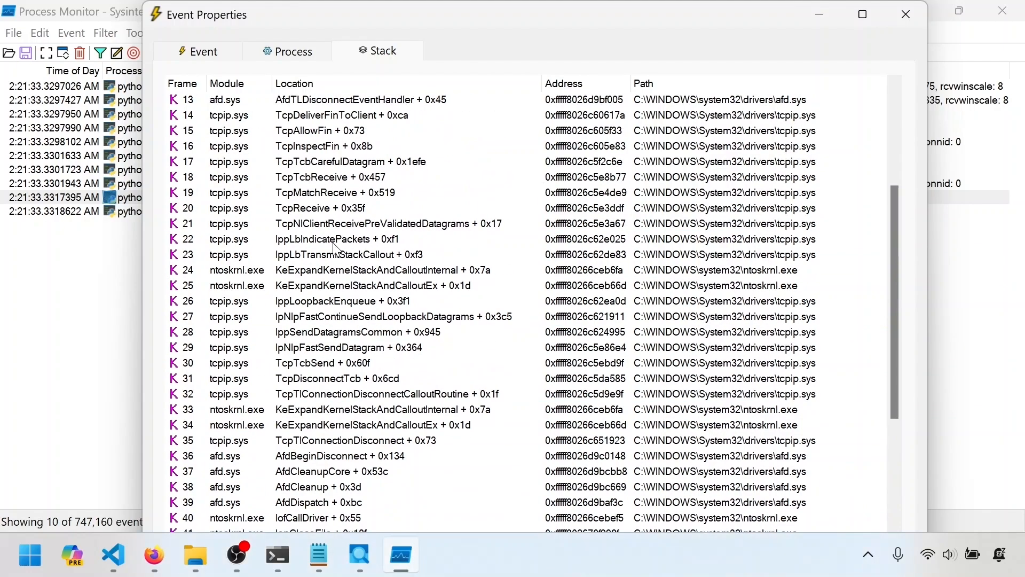
{"action": "left_click", "coordinate": [291, 320]}
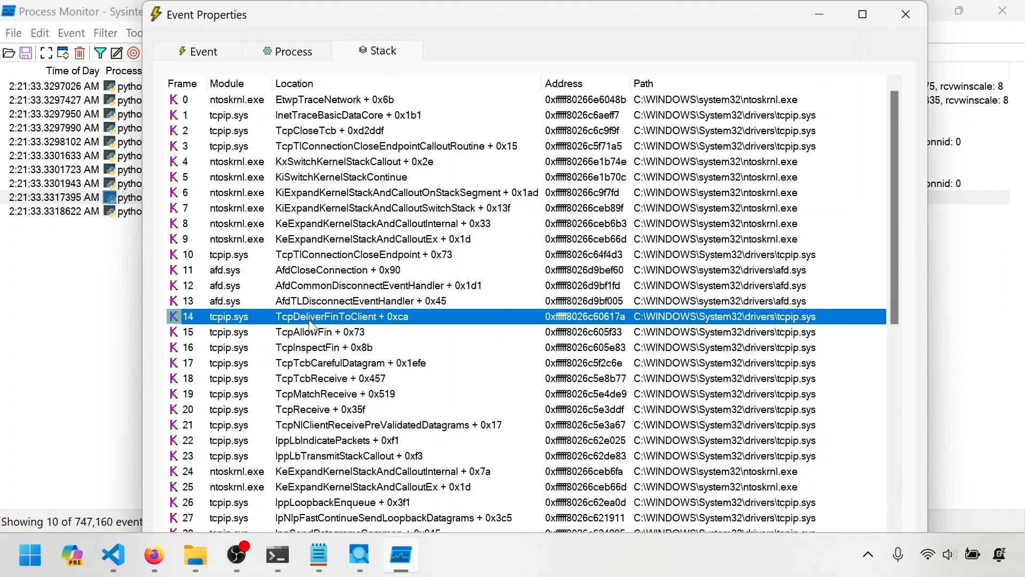
{"action": "left_click_drag", "start_coordinate": [413, 16], "coordinate": [440, 52]}
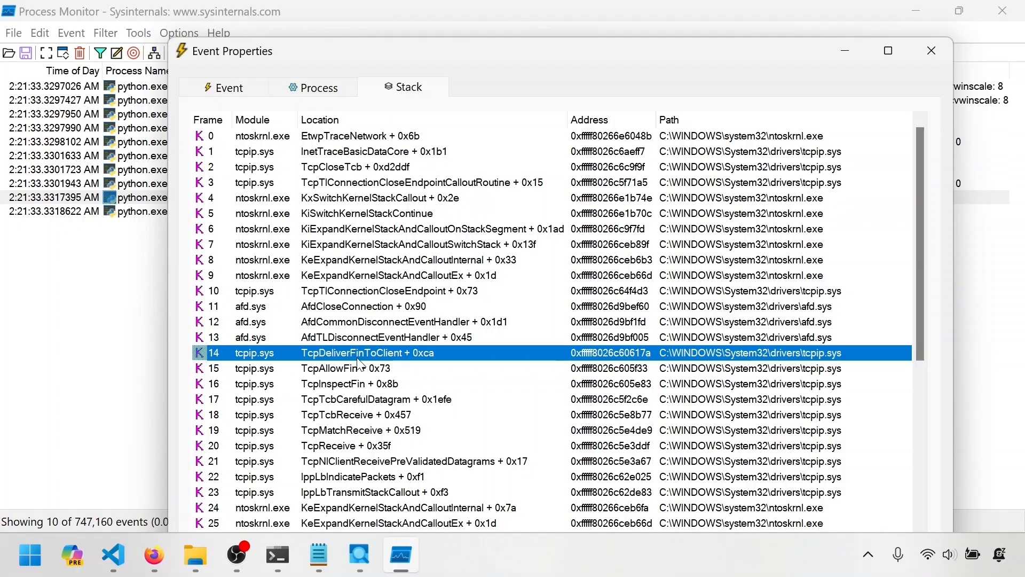
Show the stack of the next event, the client's TCP Disconnect, and trace it from NtClose through IopDeleteFile to AfdClose.
{"action": "key", "text": "ctrl+Down"}
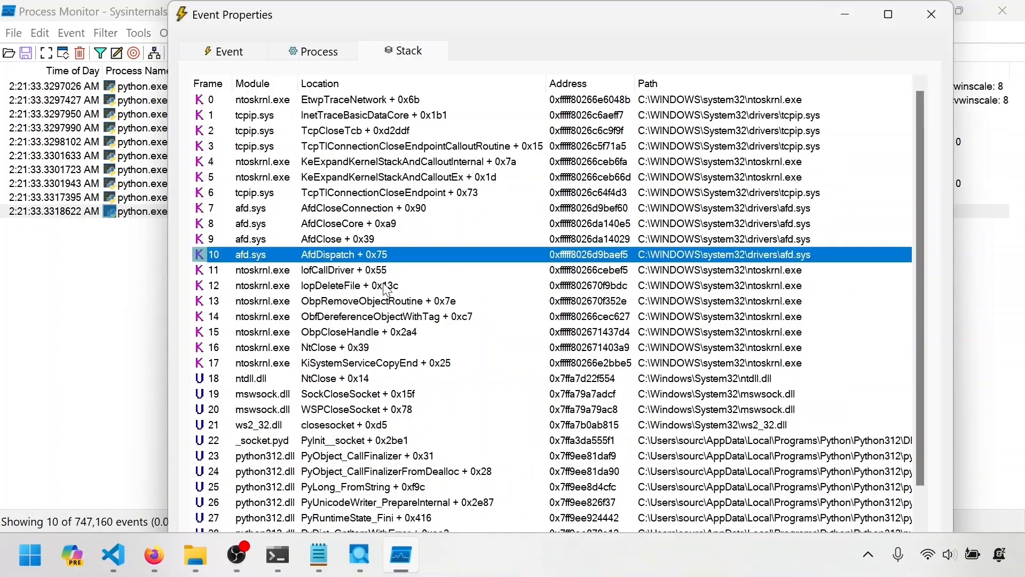
{"action": "left_click", "coordinate": [372, 377]}
{"action": "left_click", "coordinate": [369, 331]}
{"action": "left_click", "coordinate": [365, 286]}
{"action": "left_click", "coordinate": [354, 241]}
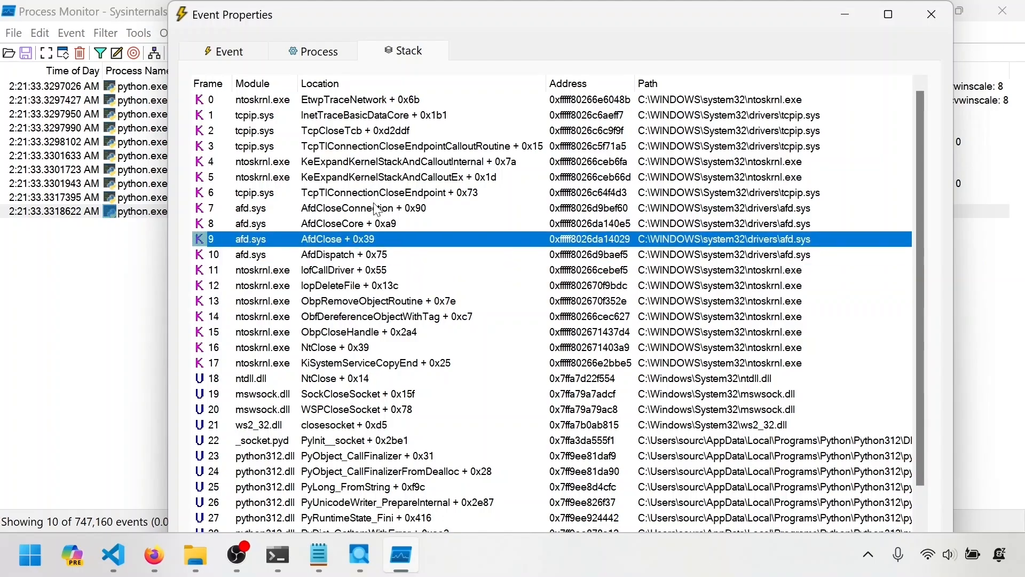
Trace the client's disconnect stack up to TcpCloseTcb, widening the Location column, and close the event properties.
{"action": "left_click", "coordinate": [361, 162]}
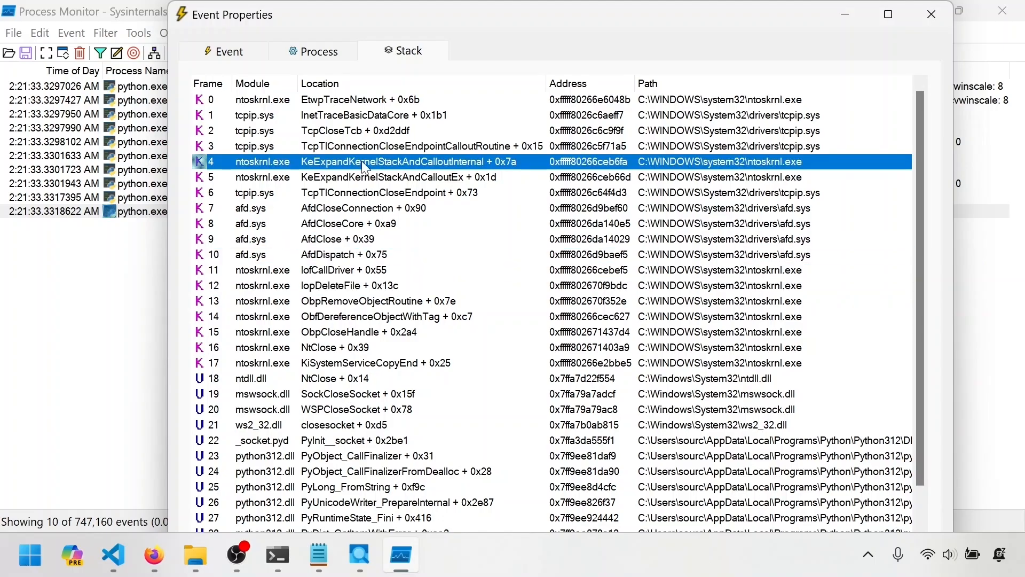
{"action": "key", "text": "Up"}
{"action": "left_click_drag", "start_coordinate": [545, 80], "coordinate": [597, 80]}
{"action": "key", "text": "Up"}
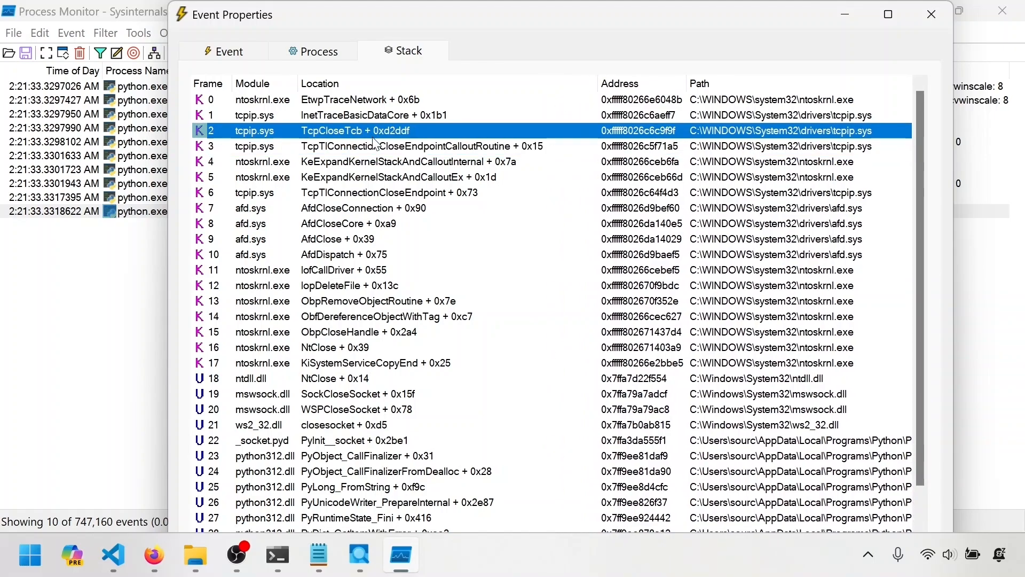
{"action": "key", "text": "Escape"}
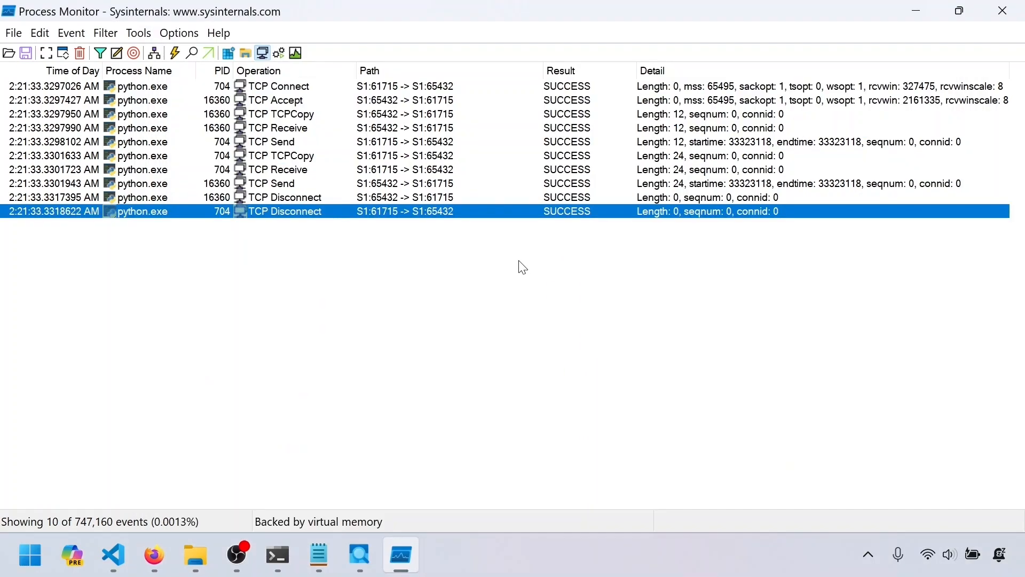